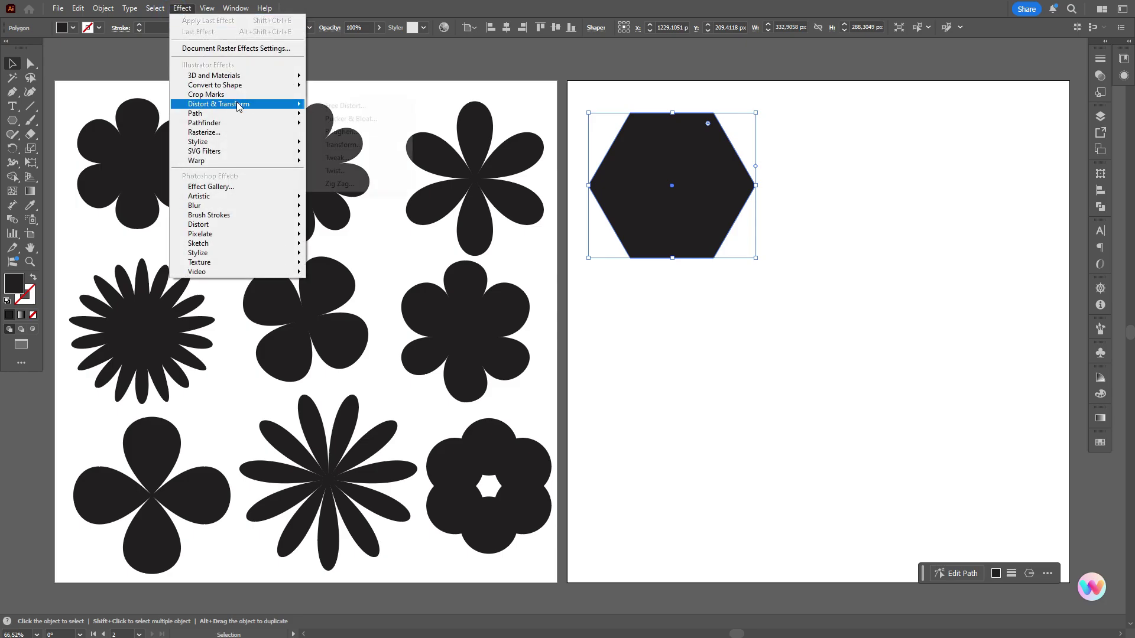
- Apply the Pucker & Bloat effect to the black hexagon with a bloat of 46%
mouse_move(241, 106)
click(383, 117)
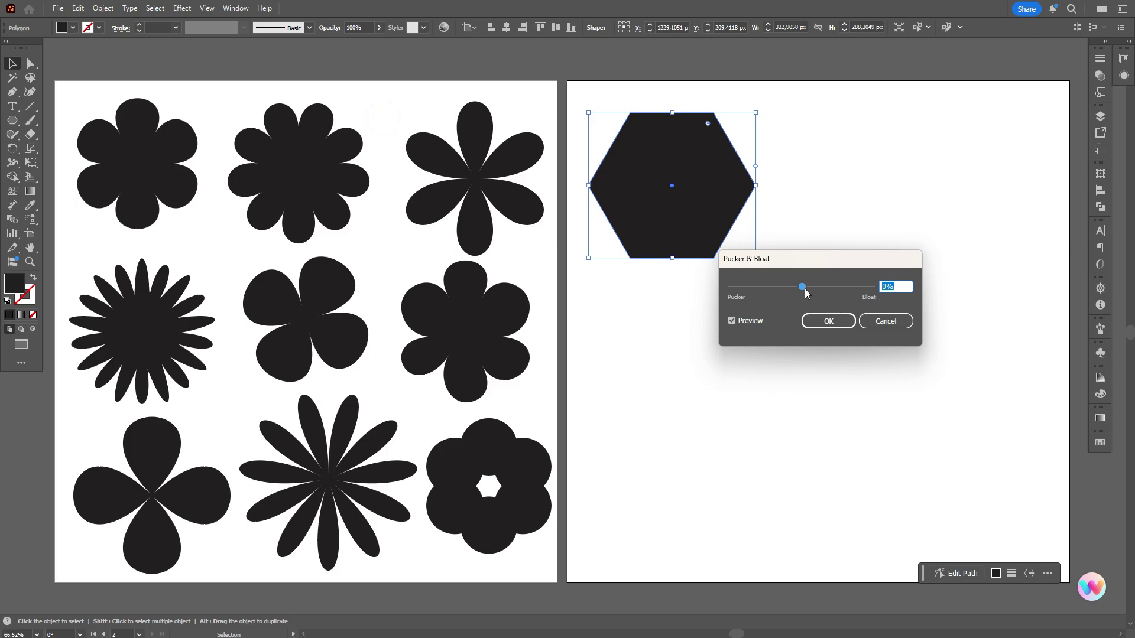
drag(805, 293, 820, 293)
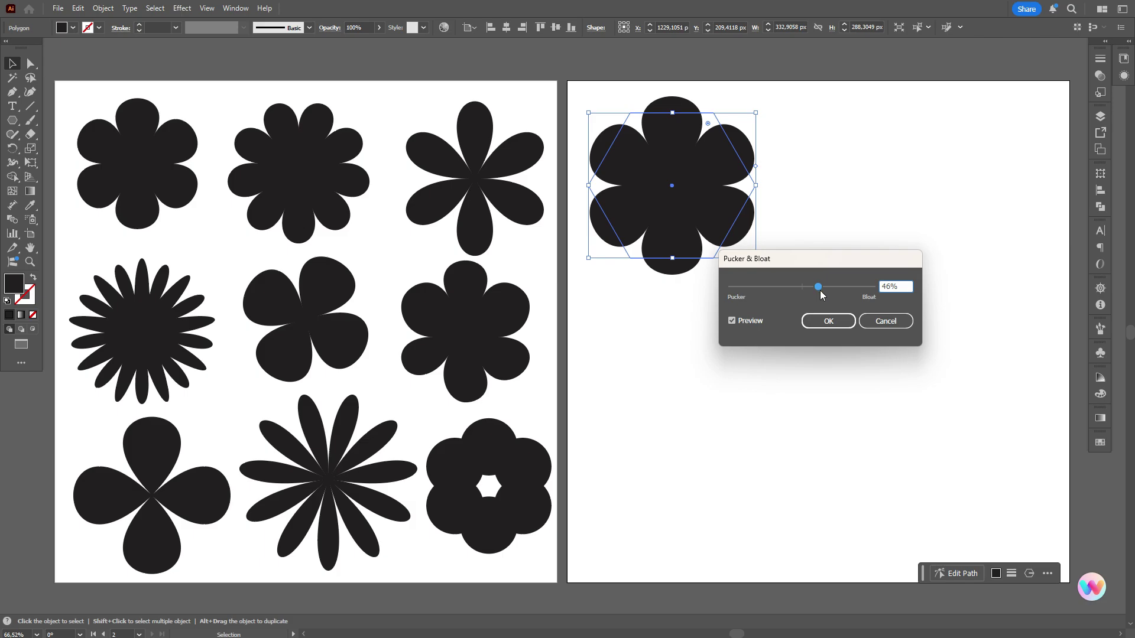
click(839, 325)
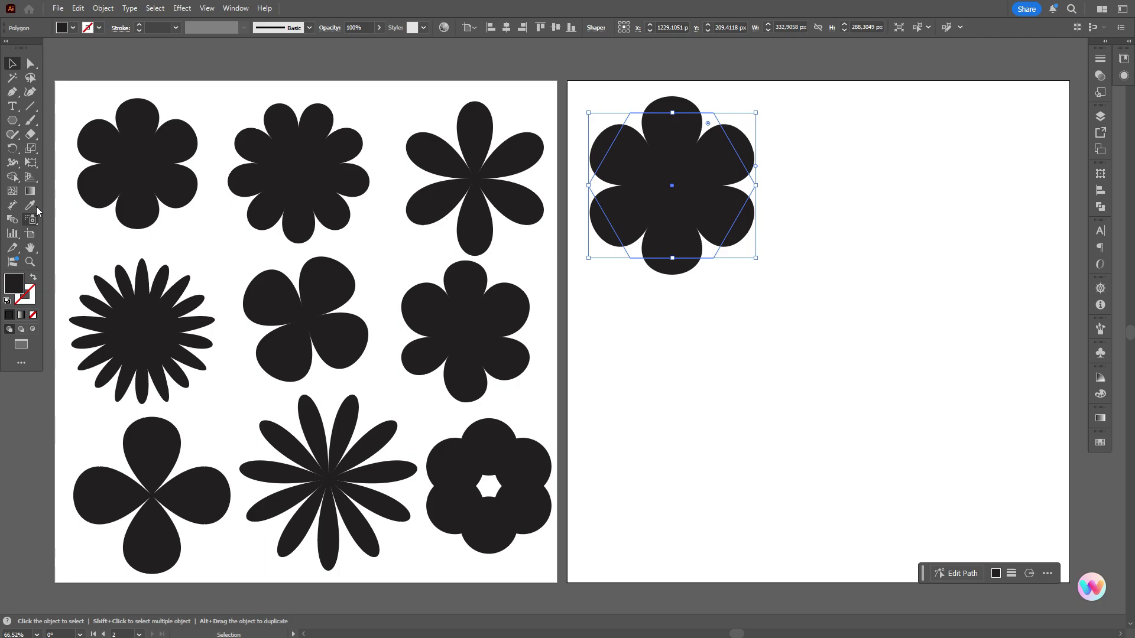
- Duplicate the six-petal flower beside the original and round the copy's corners to a radius of about 88.58 px
click(30, 248)
drag(344, 354, 329, 311)
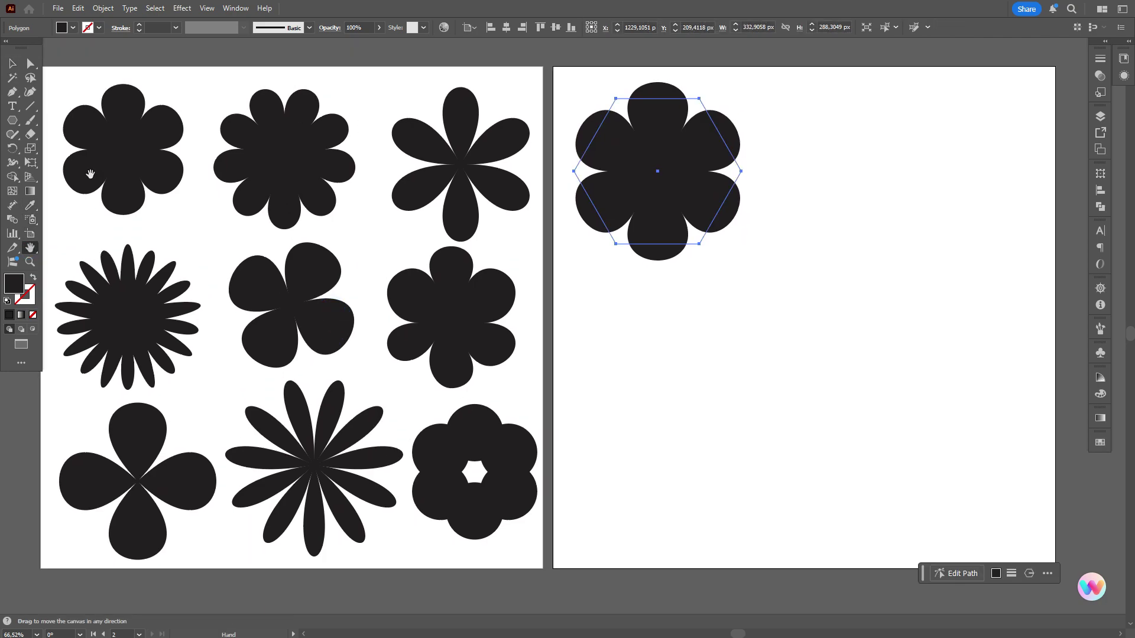
key(v)
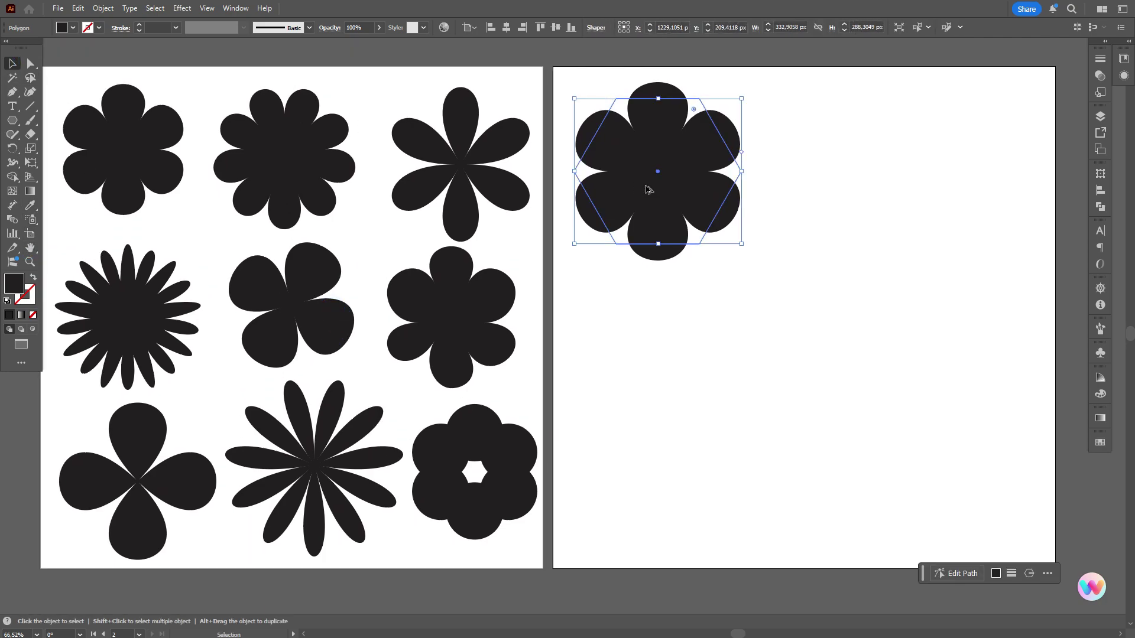
drag(647, 190, 835, 192)
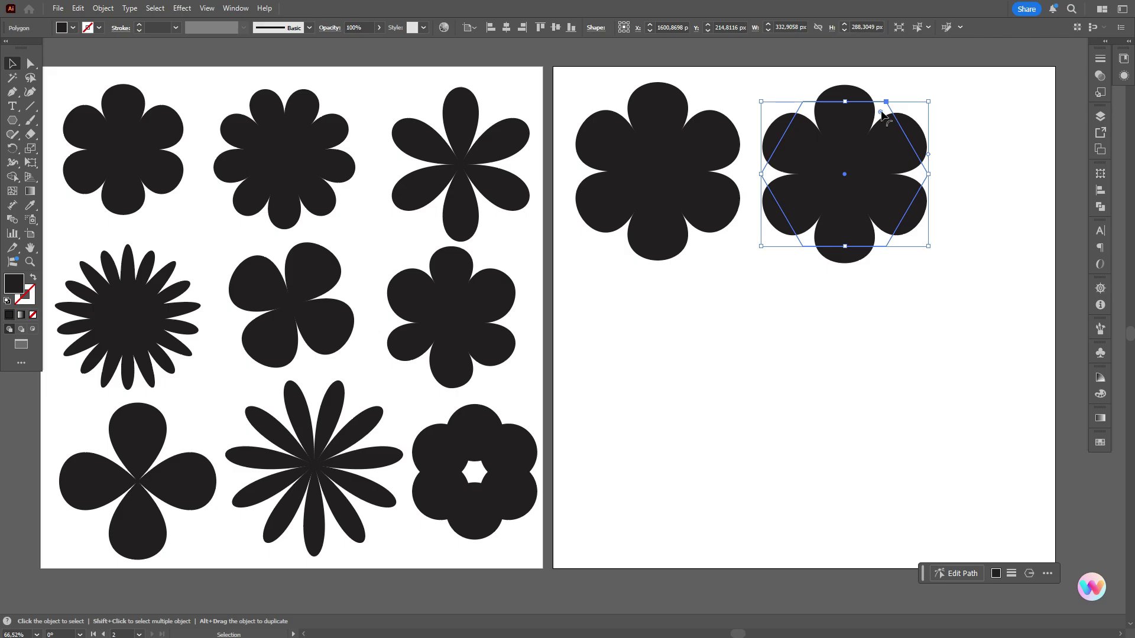
drag(882, 115, 912, 178)
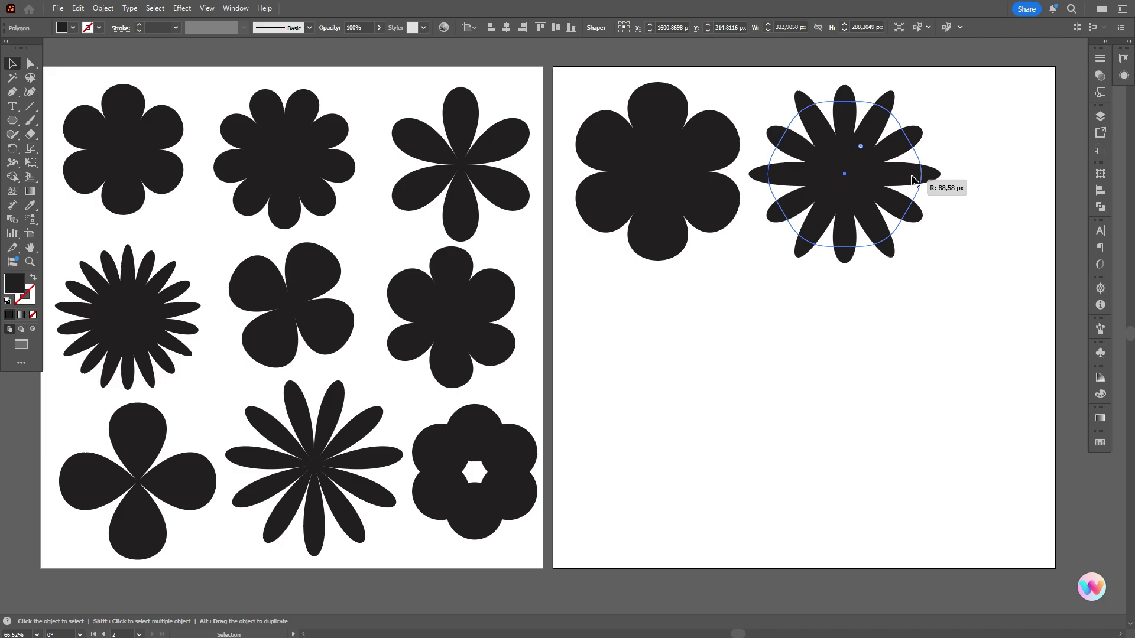
drag(911, 178, 912, 178)
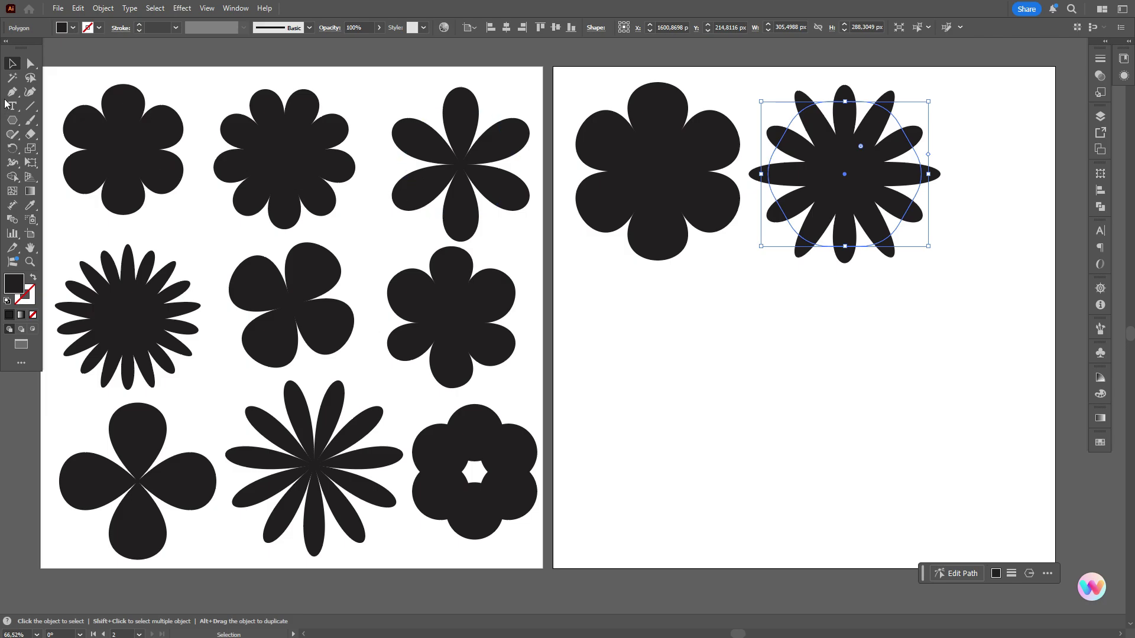
- Nudge both flowers slightly towards the artboard's left edge and place a copy of the six-petal flower directly below the original
click(11, 63)
drag(689, 177, 684, 179)
drag(844, 174, 838, 176)
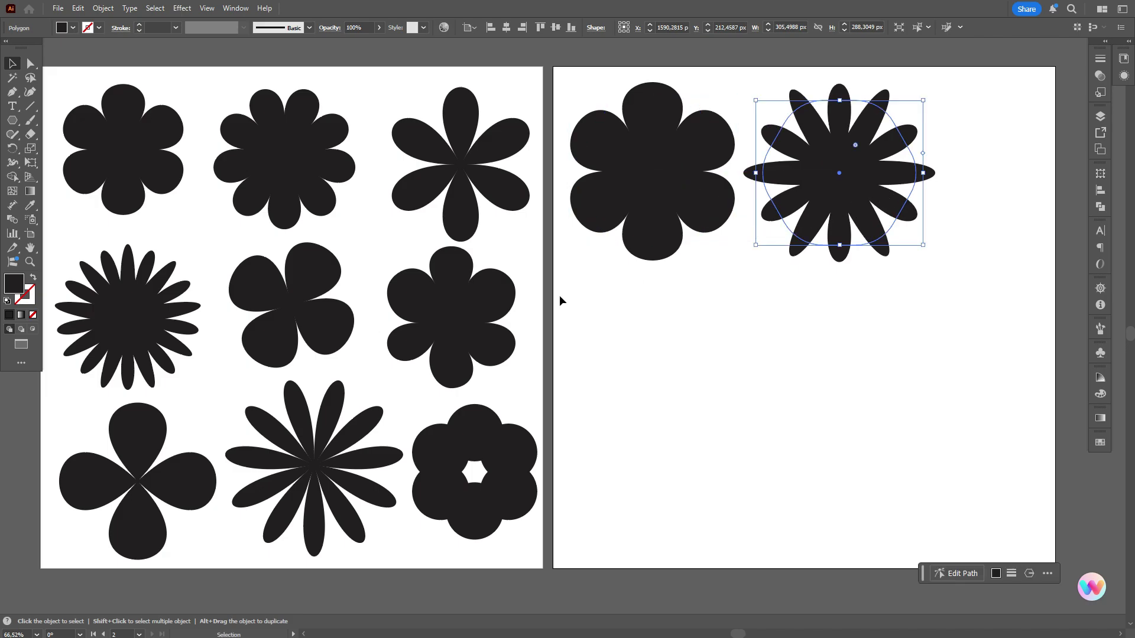
click(636, 166)
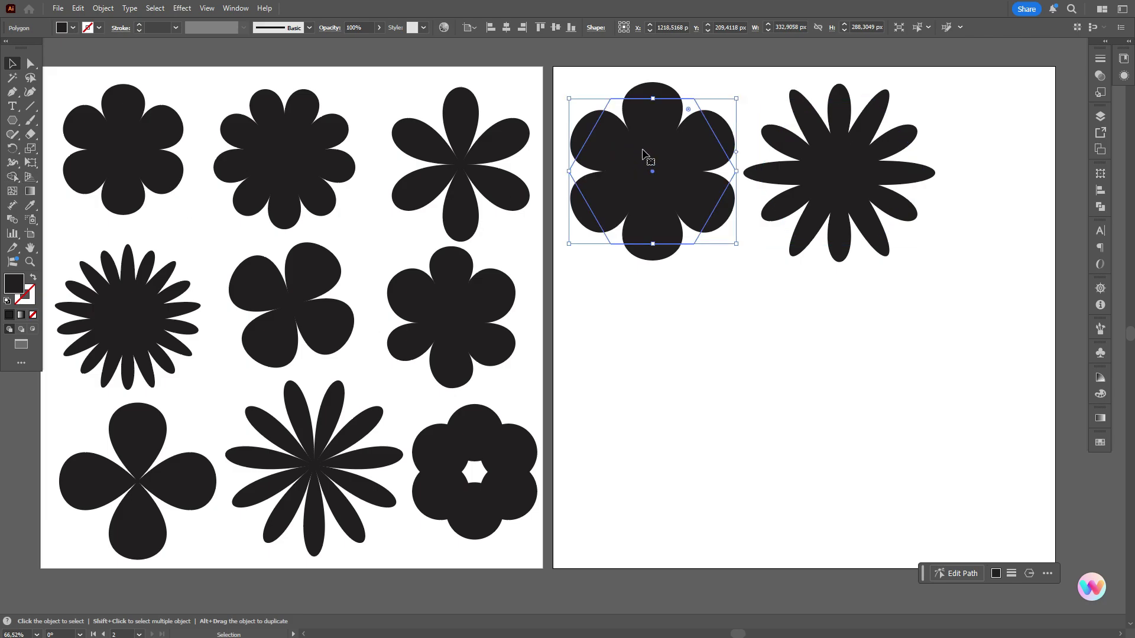
drag(643, 153, 649, 342)
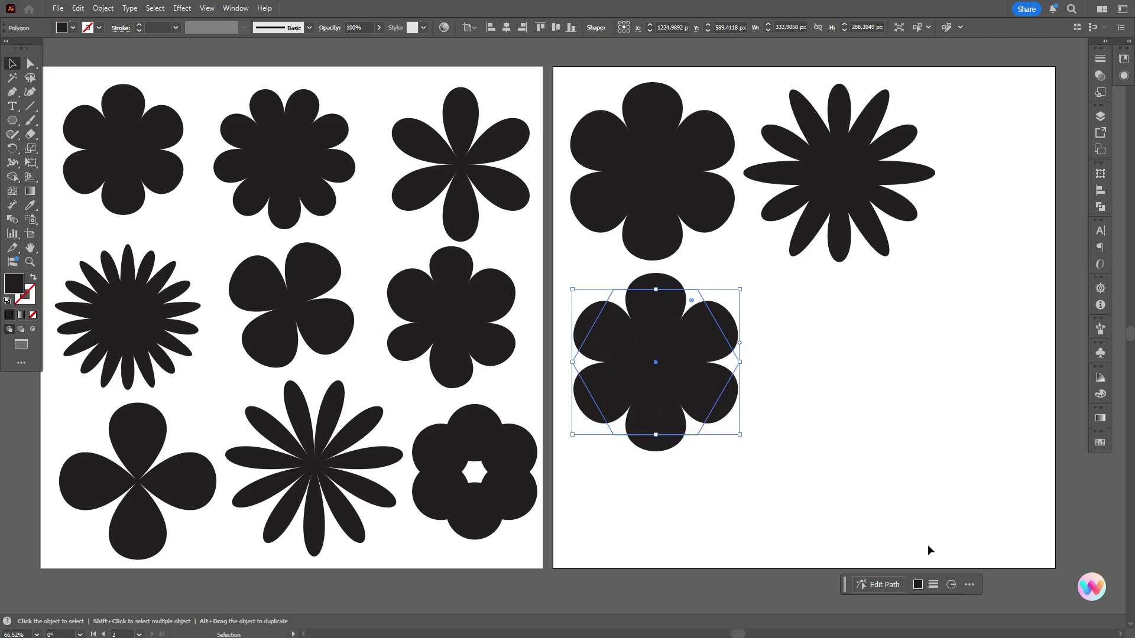
- Raise the side count of the lower flower's polygon to nine
click(951, 586)
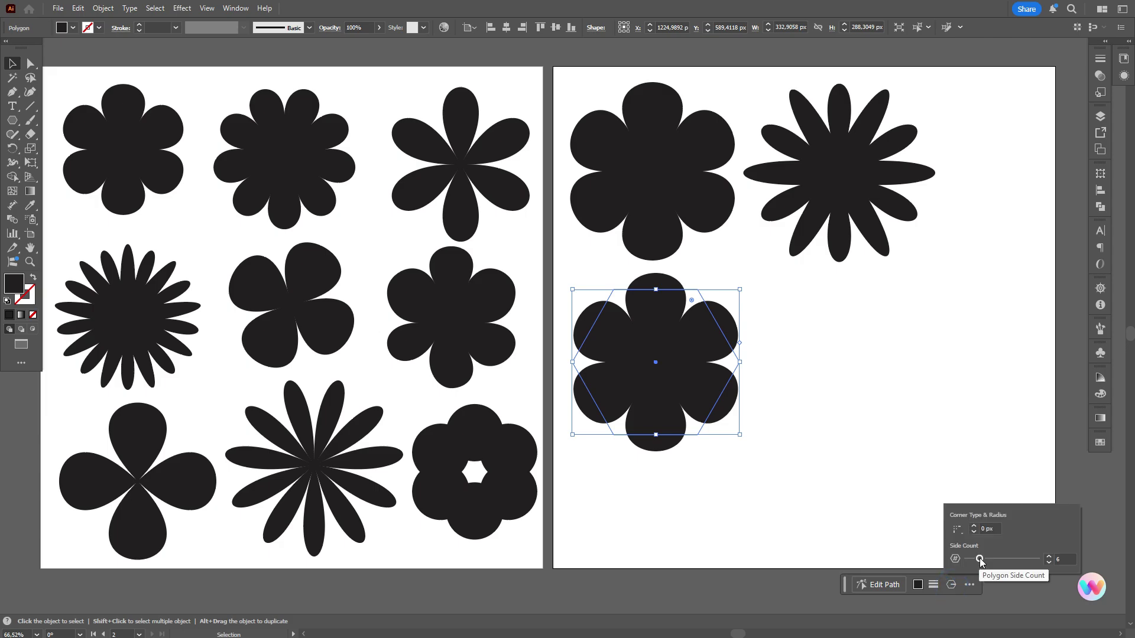
mouse_move(979, 559)
mouse_down()
mouse_move(1014, 565)
mouse_move(980, 566)
mouse_up()
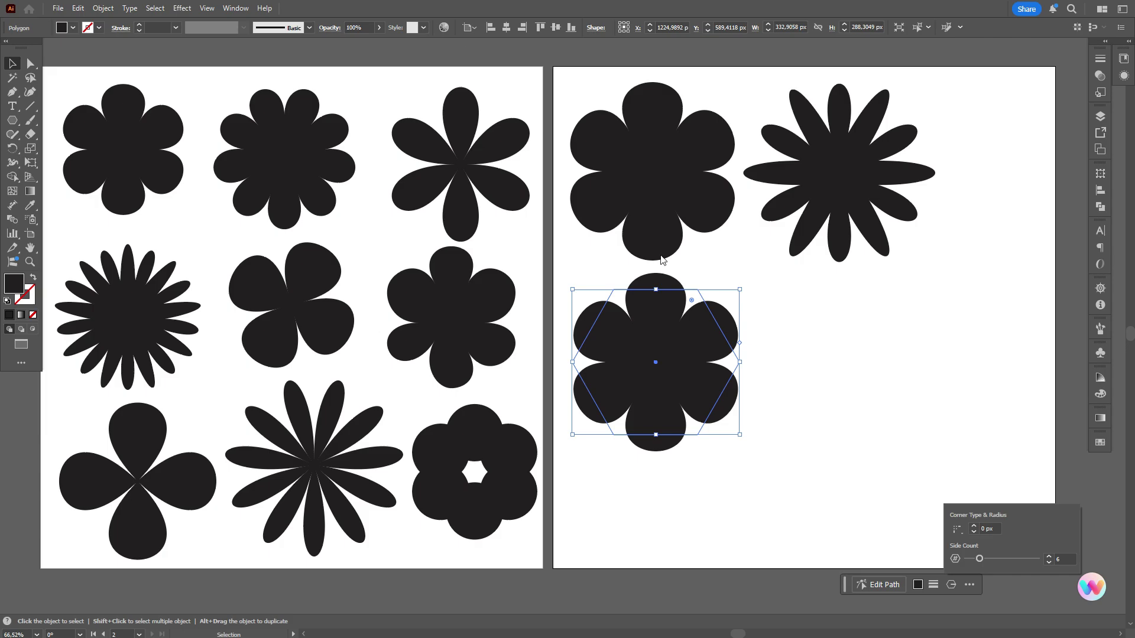
click(601, 31)
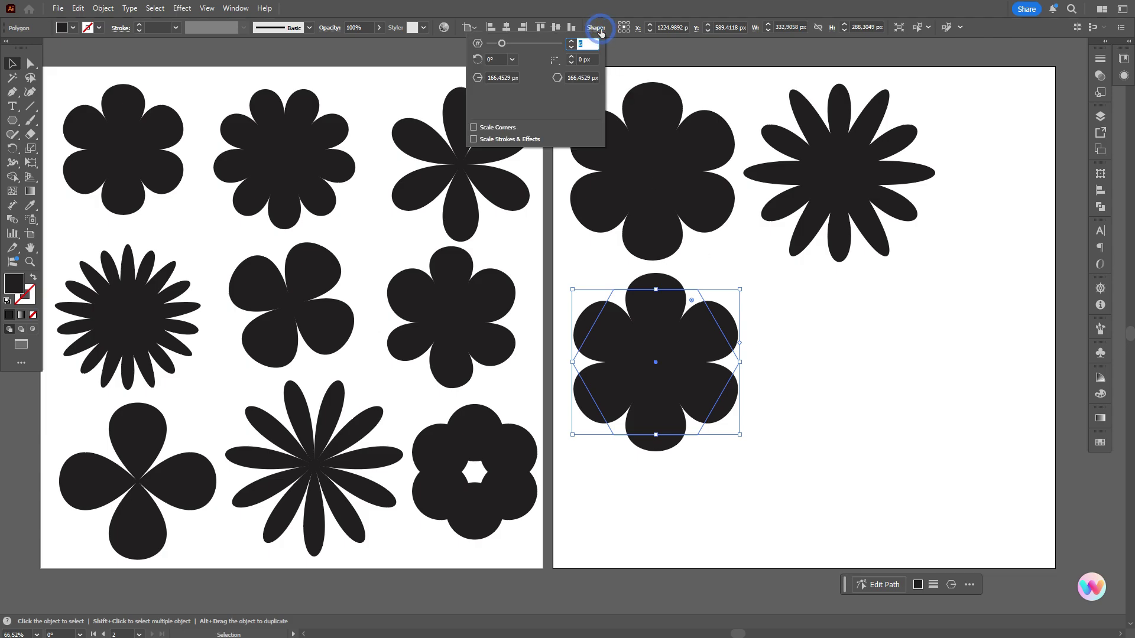
mouse_move(502, 45)
mouse_down()
mouse_move(531, 48)
mouse_move(516, 59)
mouse_up()
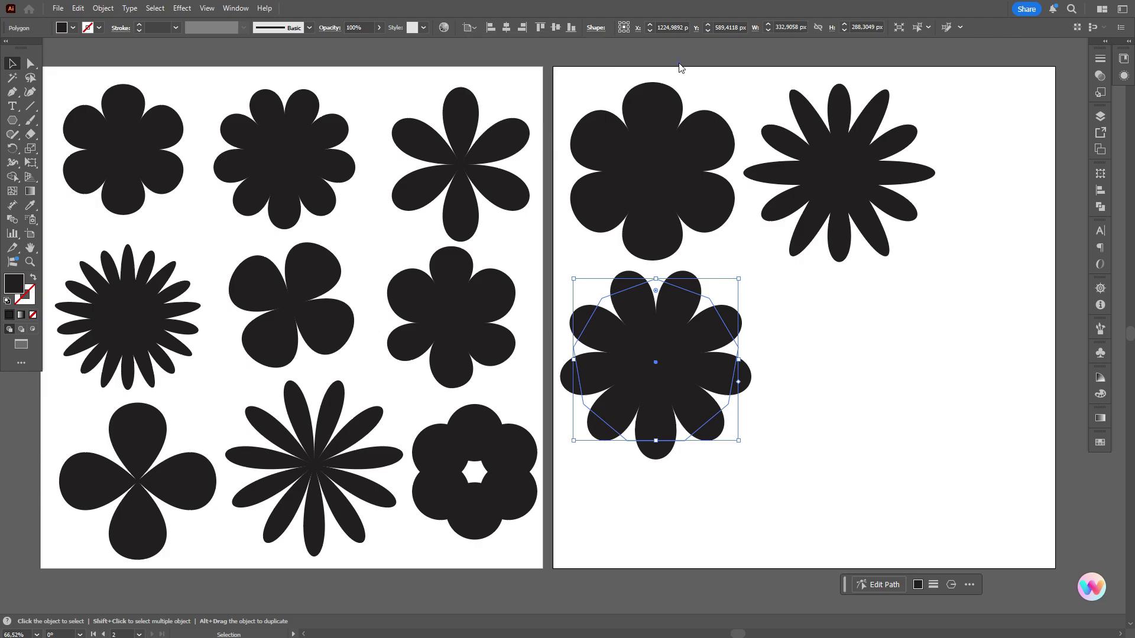
- Rearrange the three flowers into a column along the artboard's left edge: six-petal first, twelve-petal in the middle, nine-petal last
click(678, 196)
drag(674, 354, 1033, 189)
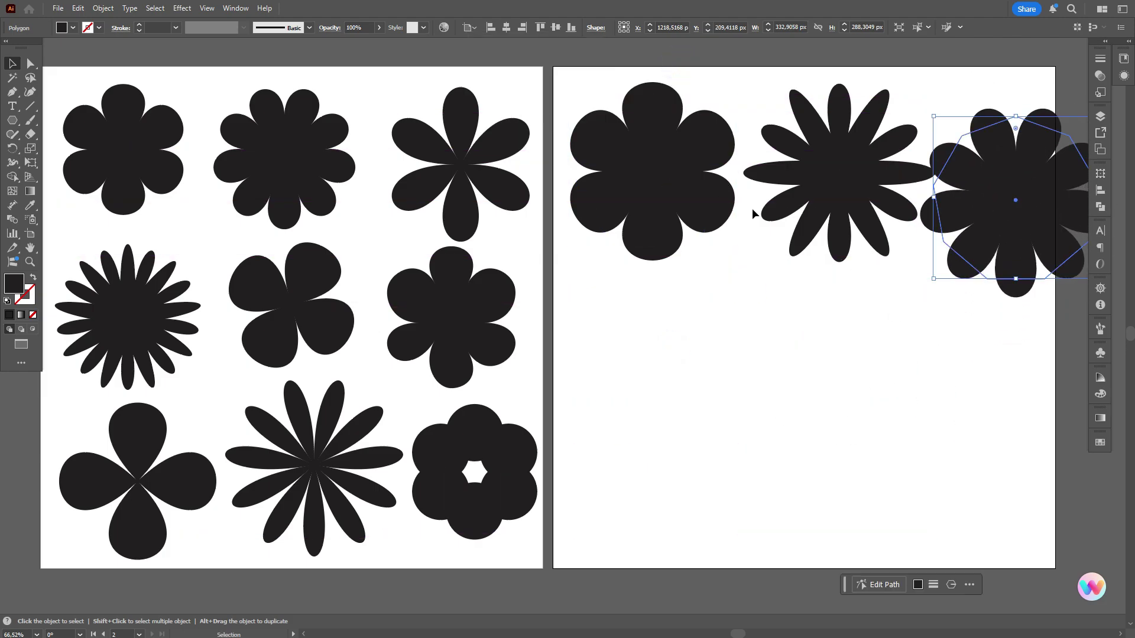
drag(726, 201, 717, 201)
click(742, 207)
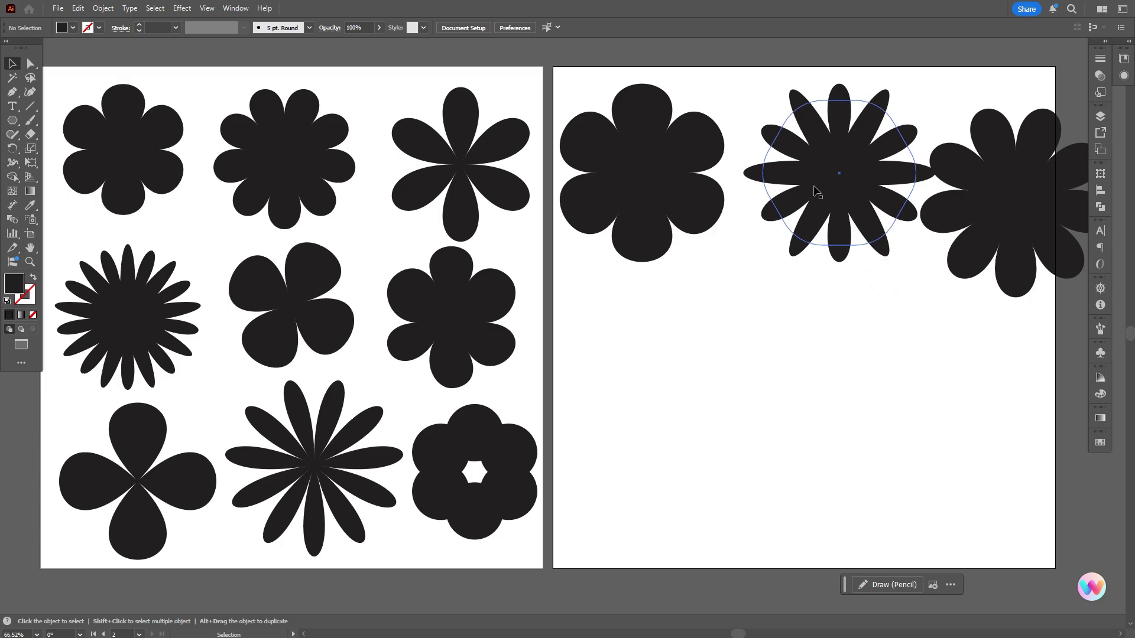
drag(818, 189, 661, 366)
drag(660, 194, 664, 171)
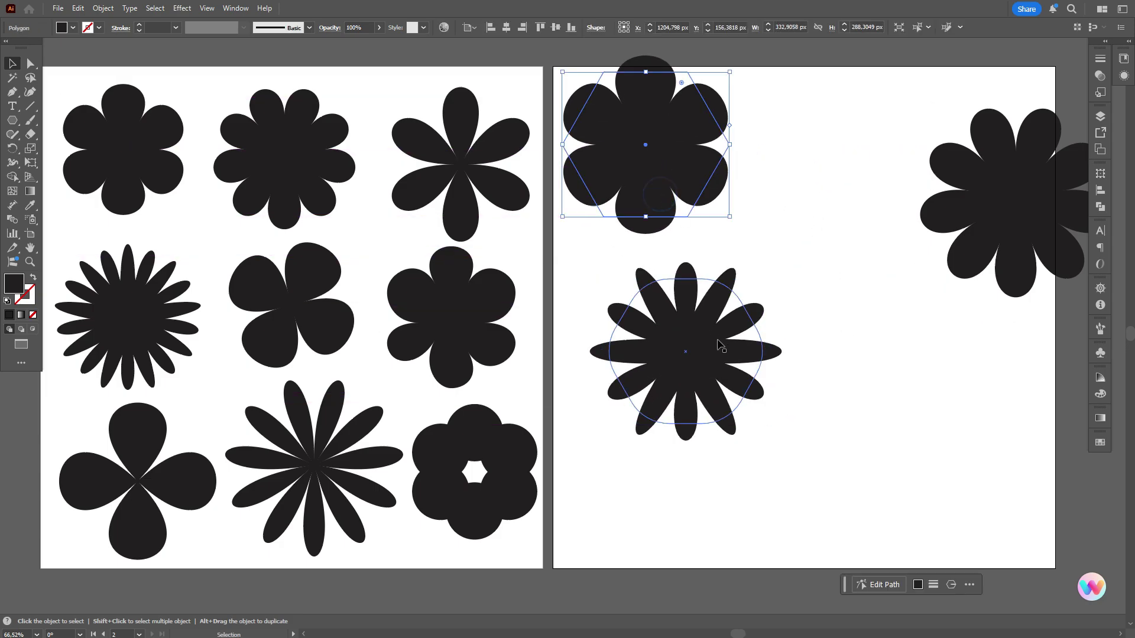
drag(719, 345, 685, 328)
drag(1007, 188, 624, 532)
click(850, 355)
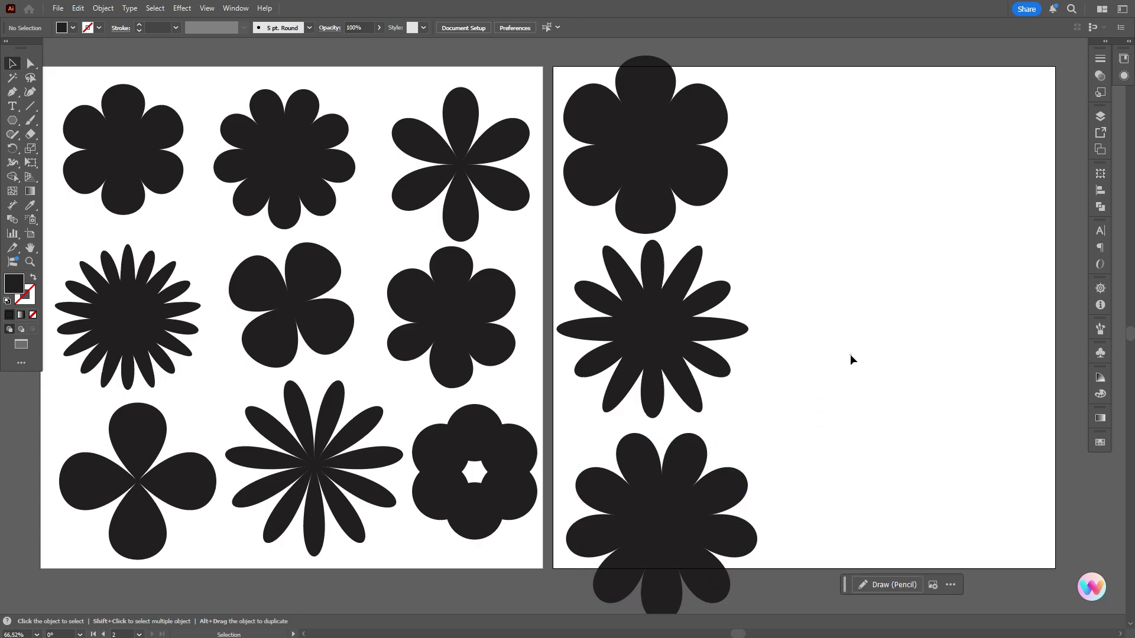
- Duplicate the six-petal flower to the right of the original and change the copy's Pucker & Bloat effect to 92%
click(643, 155)
drag(642, 154, 850, 169)
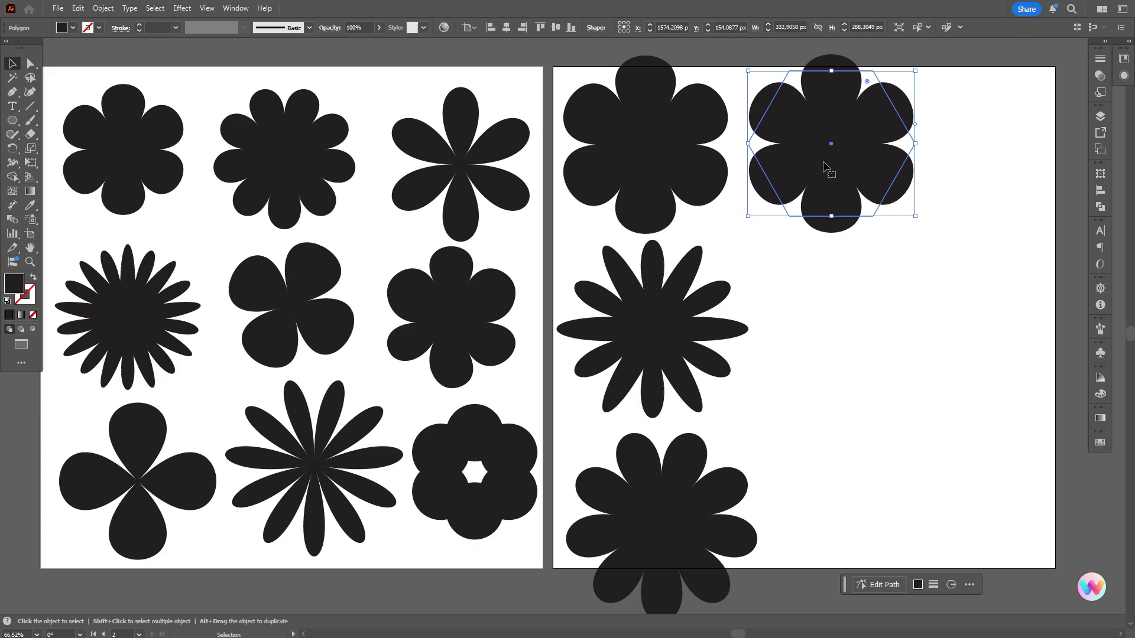
click(1123, 75)
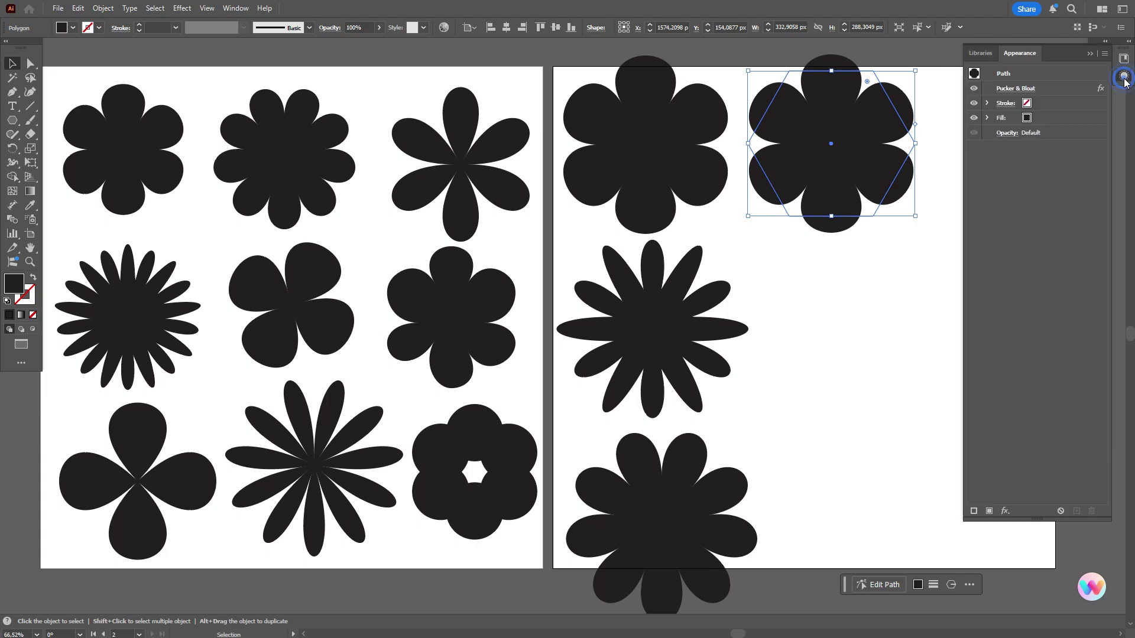
click(1021, 89)
drag(822, 291, 834, 292)
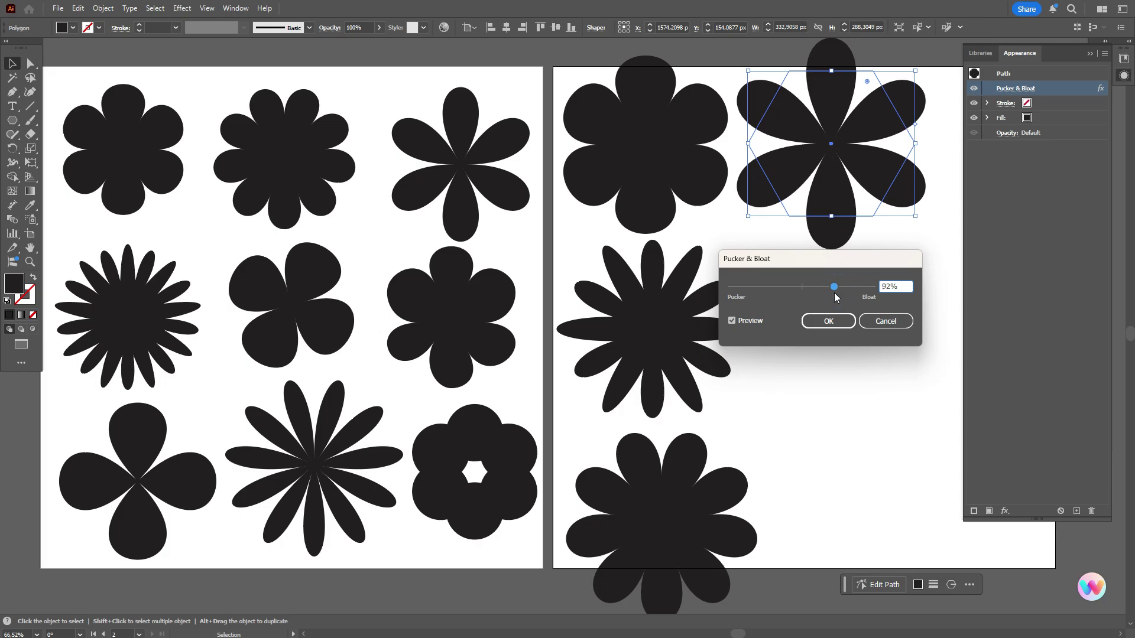
click(830, 322)
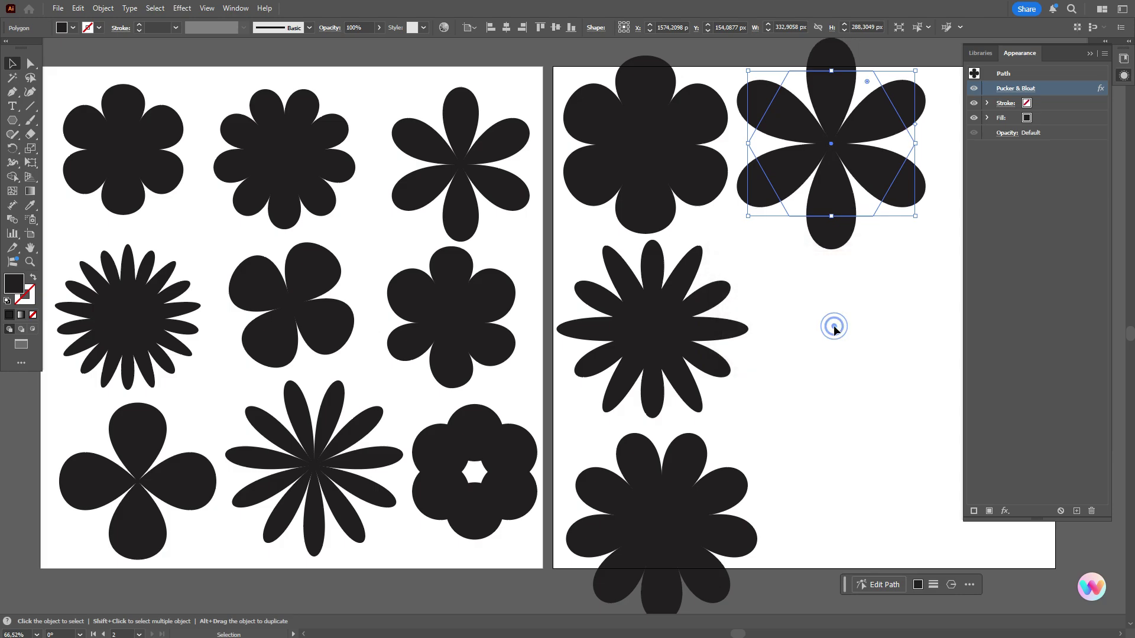
drag(858, 164, 844, 194)
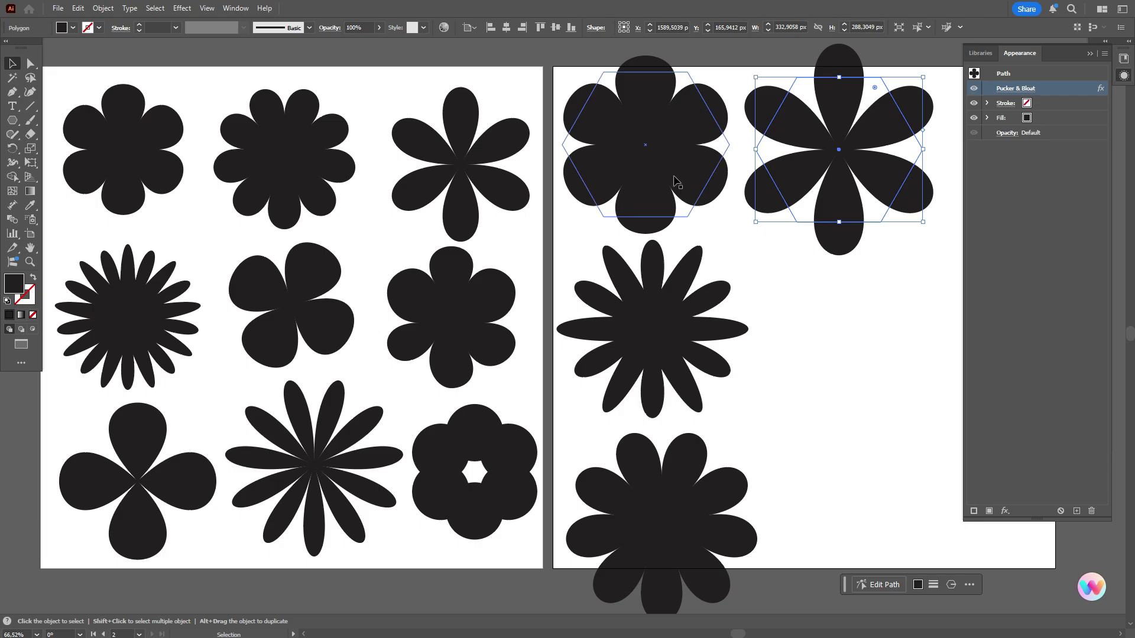
- Place another copy of the original six-petal flower beside the twelve-petal flower and expand its appearance
drag(644, 159, 844, 370)
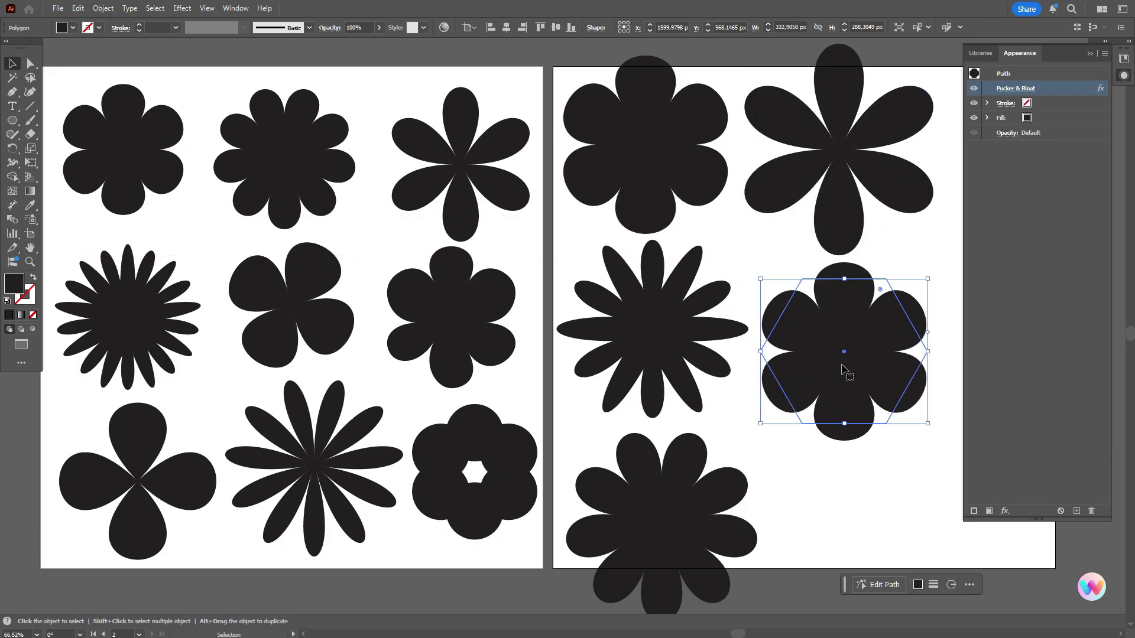
click(103, 8)
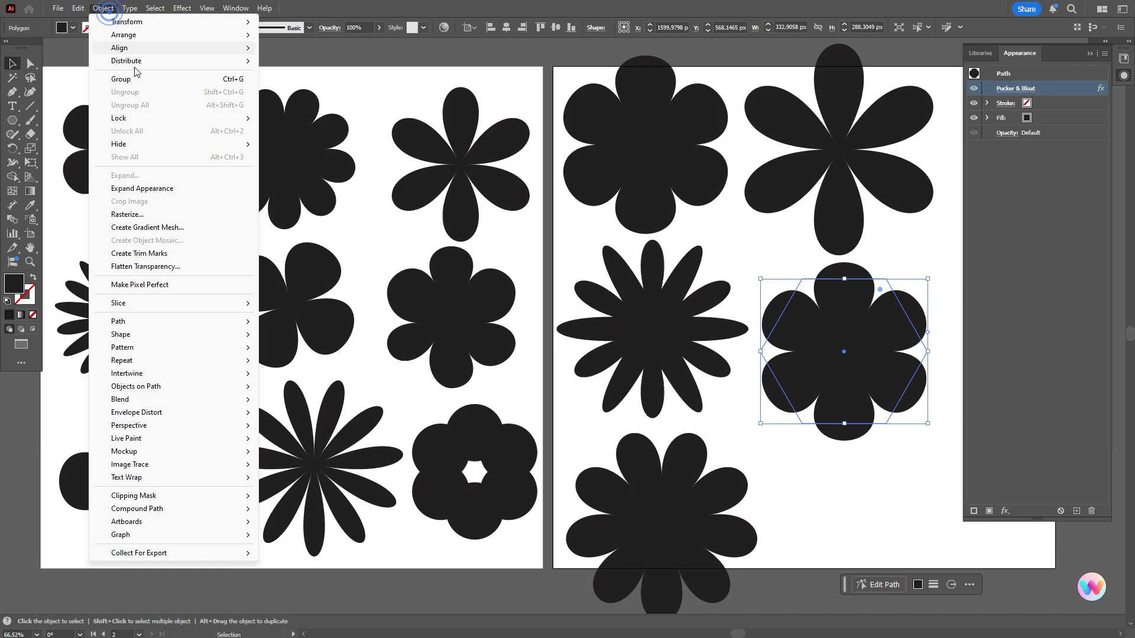
click(150, 195)
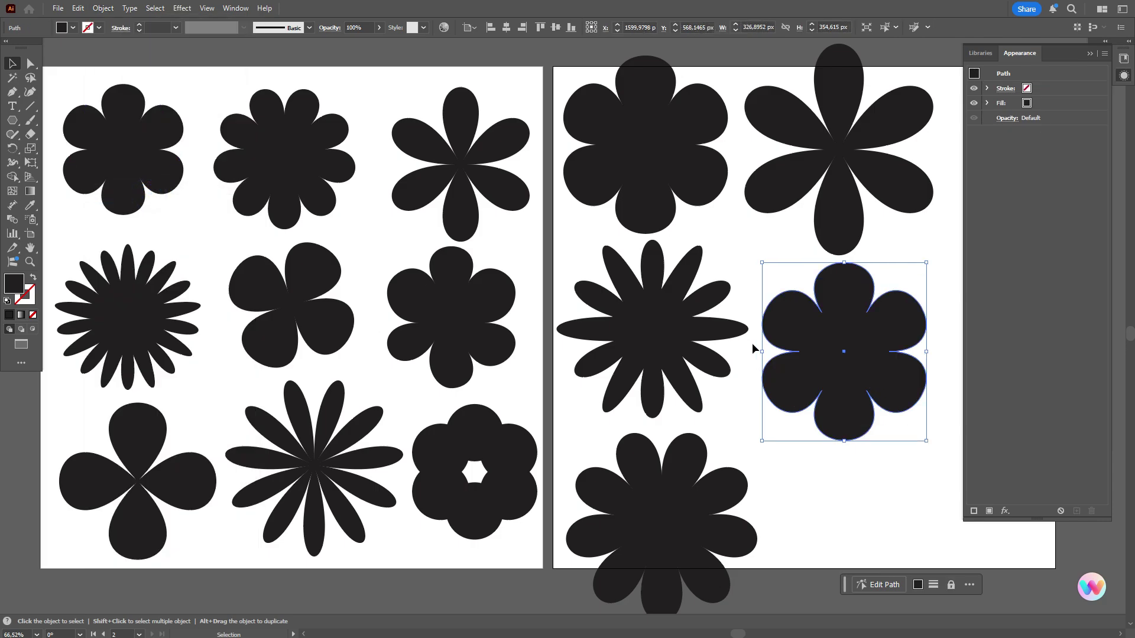
- Apply a Zig Zag effect to the expanded flower with an absolute size of 6 px, 3 ridges per segment and smooth points
click(183, 8)
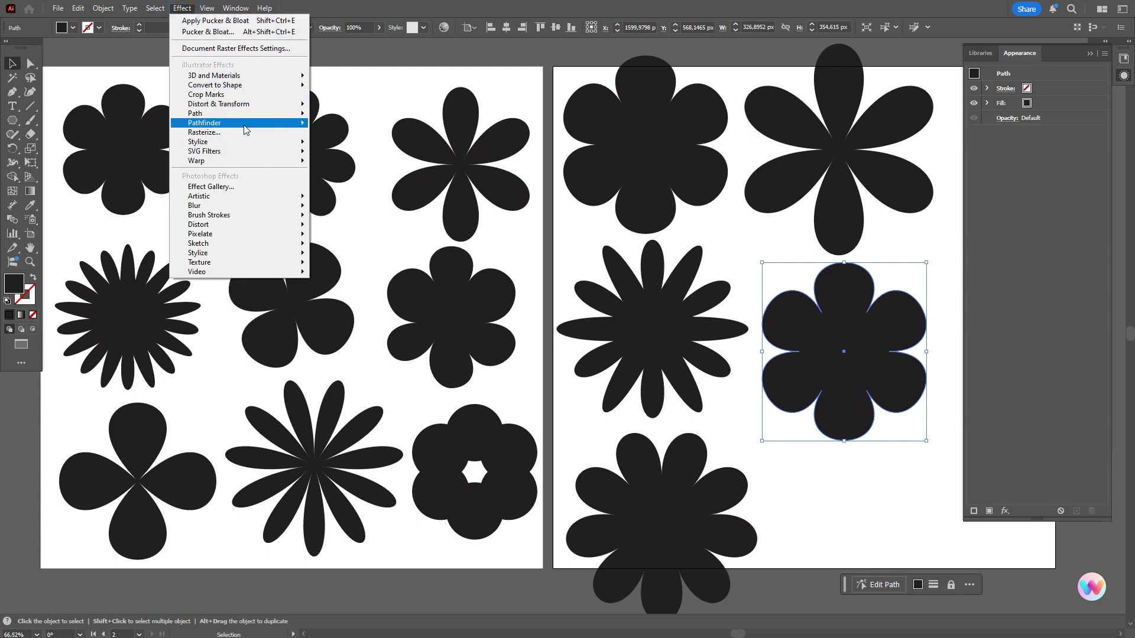
mouse_move(248, 145)
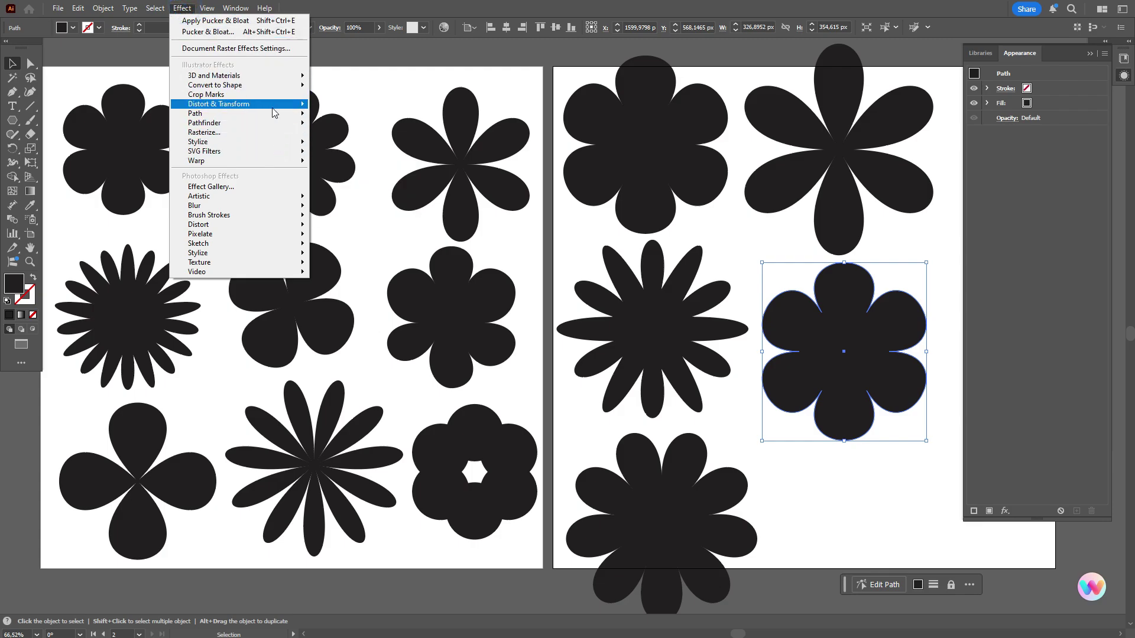
mouse_move(273, 111)
click(359, 185)
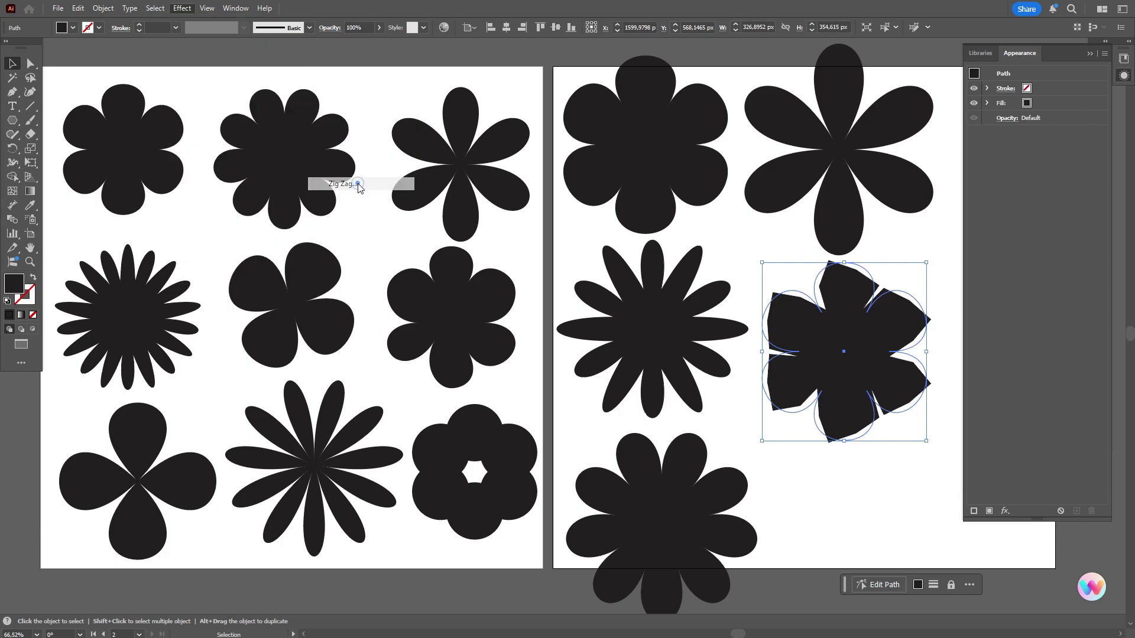
drag(807, 230, 1036, 172)
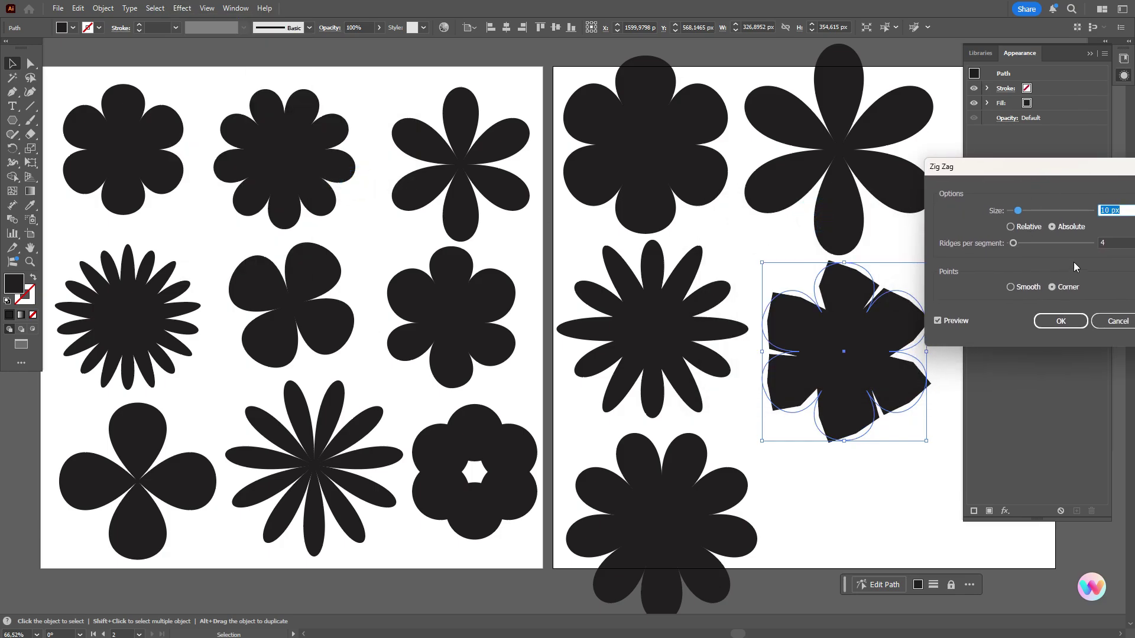
click(1027, 283)
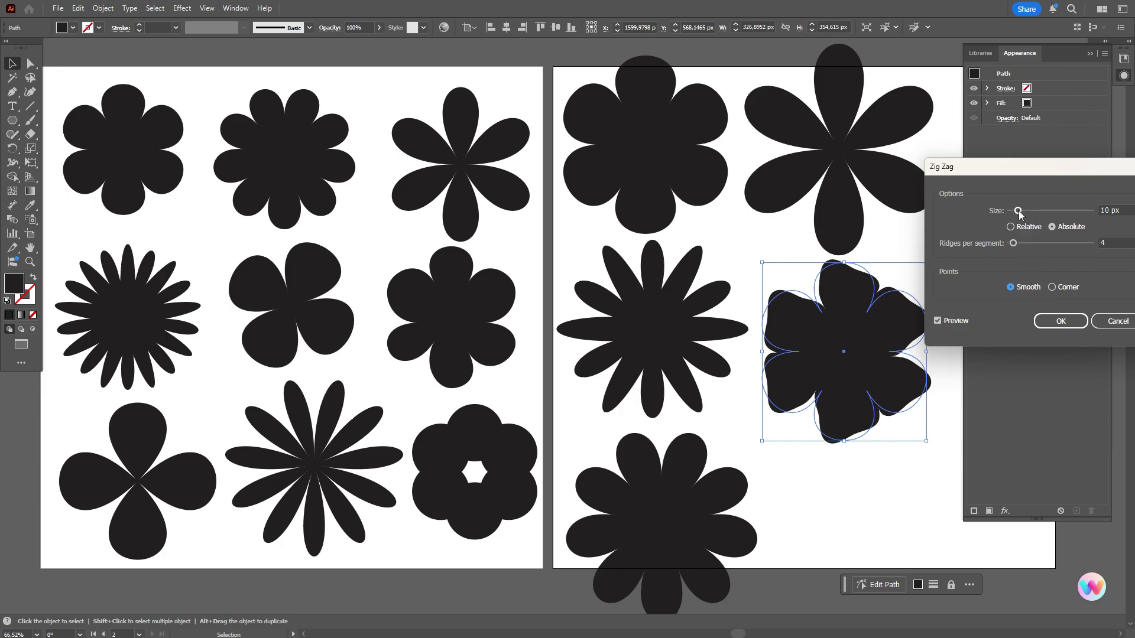
mouse_move(1018, 211)
mouse_down()
mouse_move(1013, 248)
mouse_move(1014, 215)
mouse_up()
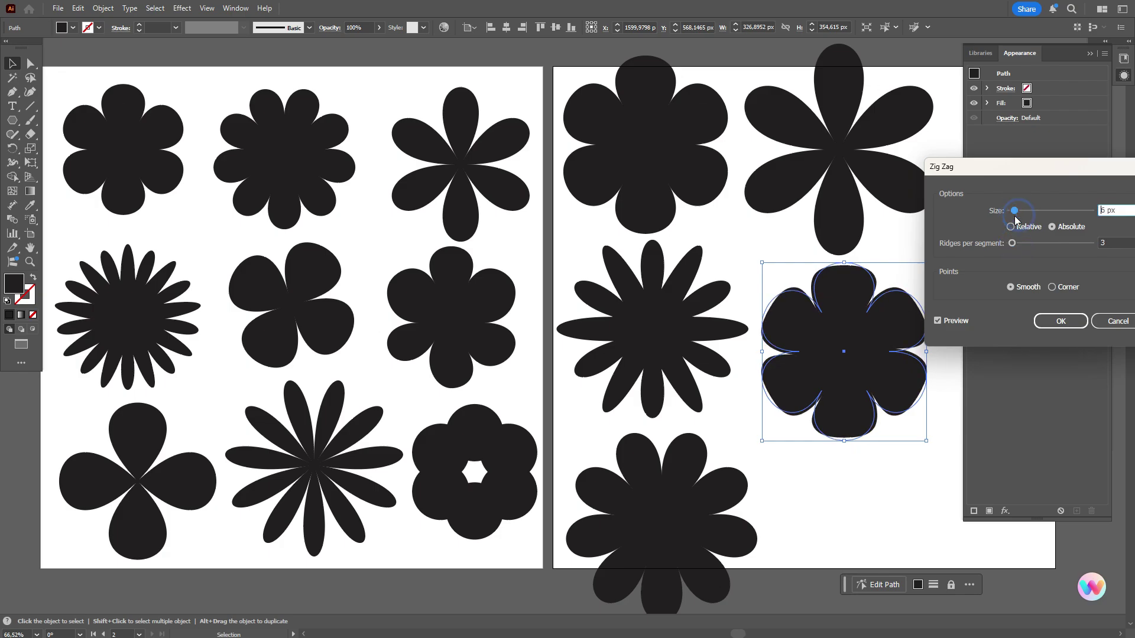
drag(1016, 175, 625, 96)
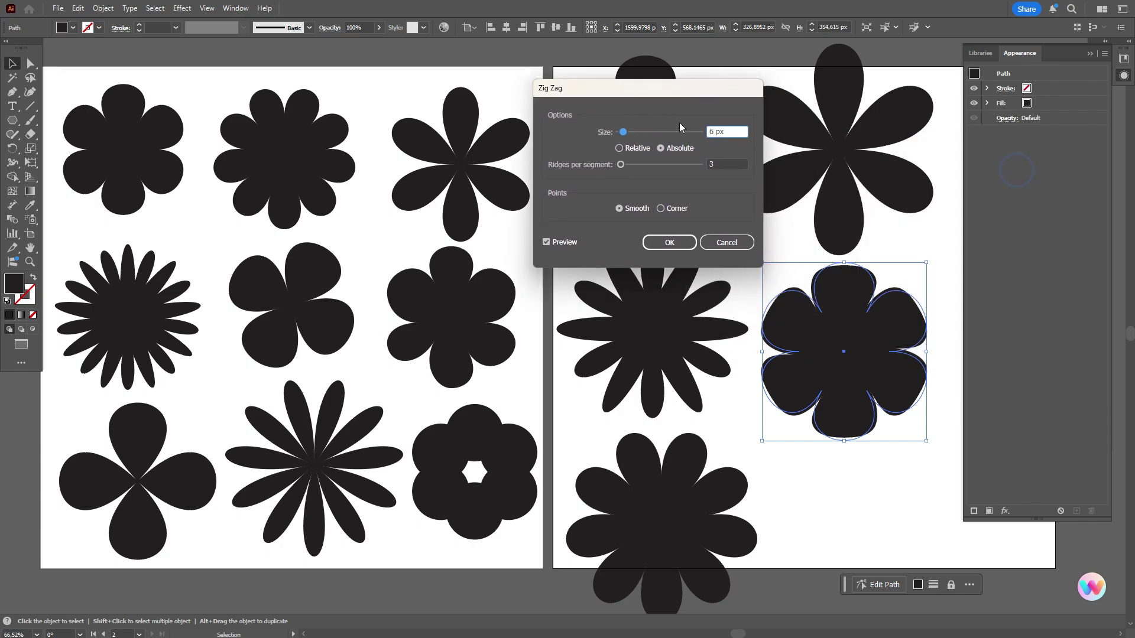
click(670, 240)
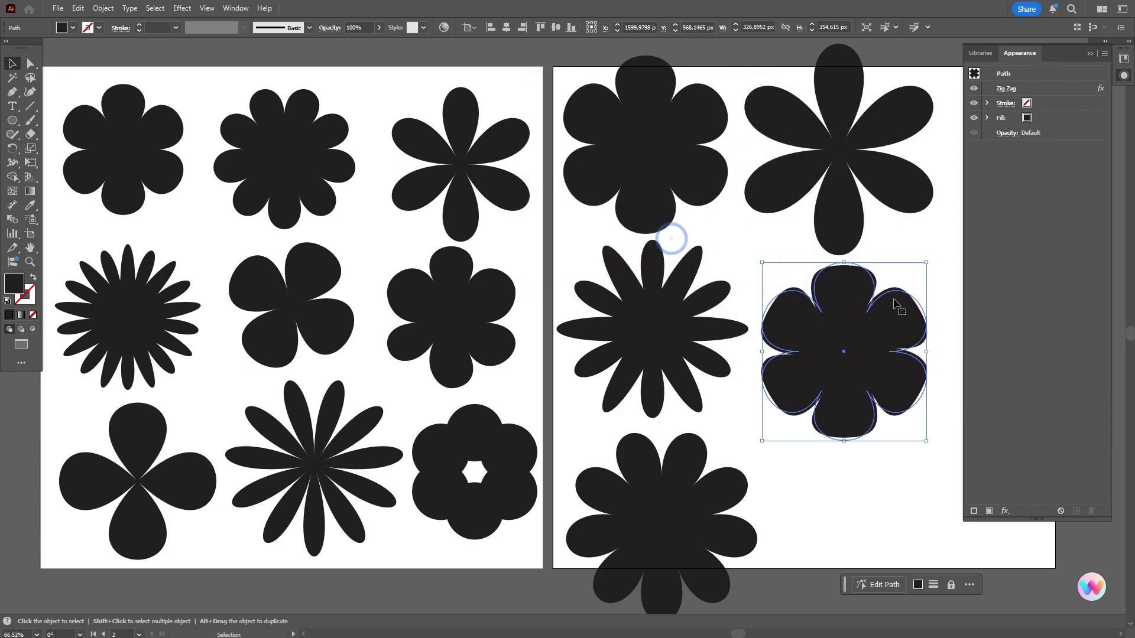
- Expand the appearance of the Zig Zag flower and shift it slightly downward
click(102, 8)
click(152, 192)
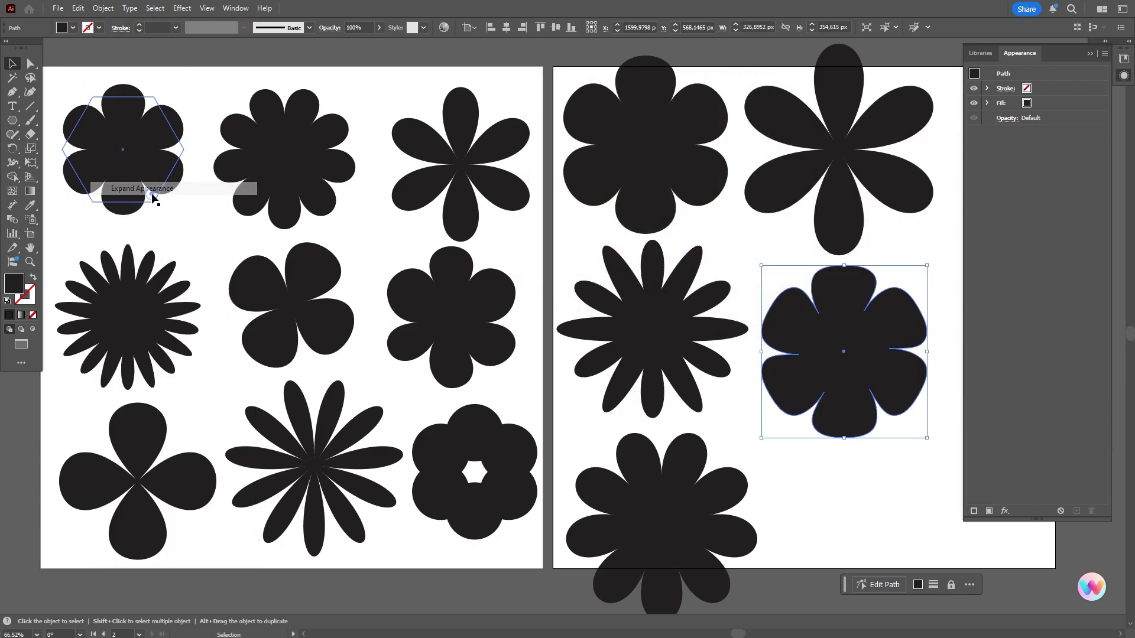
drag(892, 337, 891, 344)
key(a)
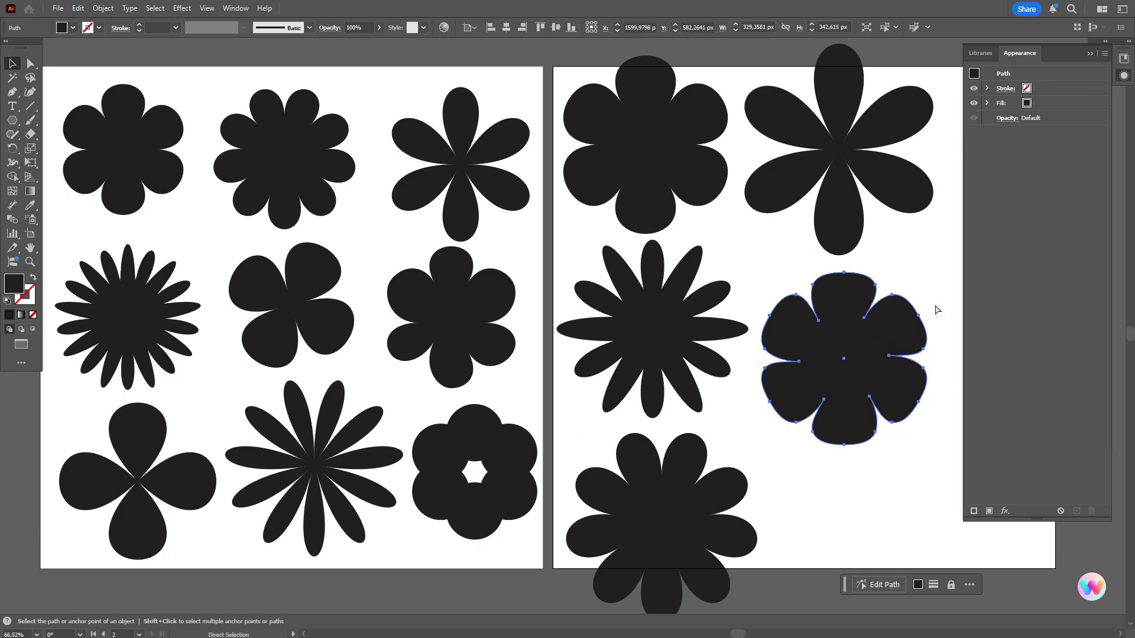
- Undo the flower's move, the expansion and the Zig Zag effect
key(ctrl+z)
key(ctrl+z)
key(v)
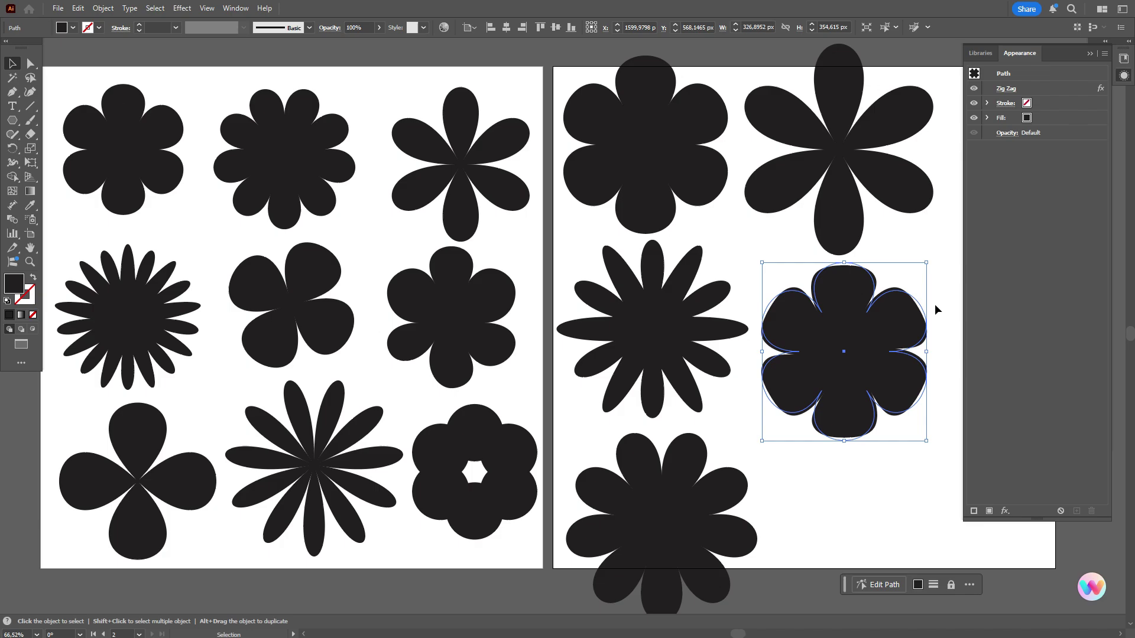
key(ctrl+z)
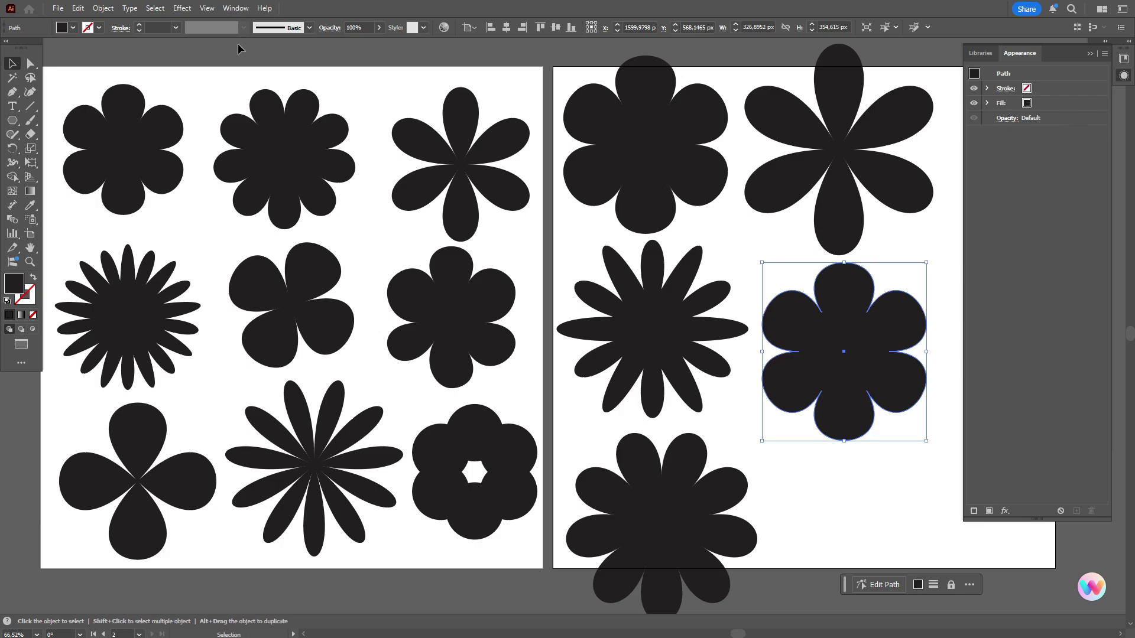
- Add a Warp effect to the selected flower with the Bulge style, vertical orientation and 10% bend
click(181, 7)
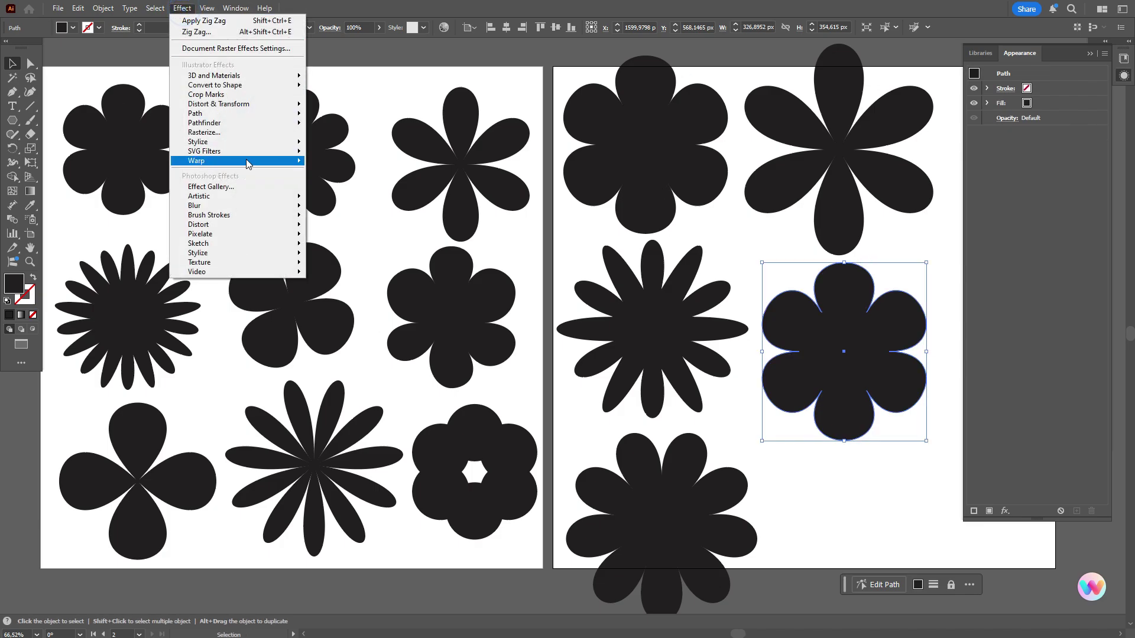
mouse_move(246, 166)
click(331, 164)
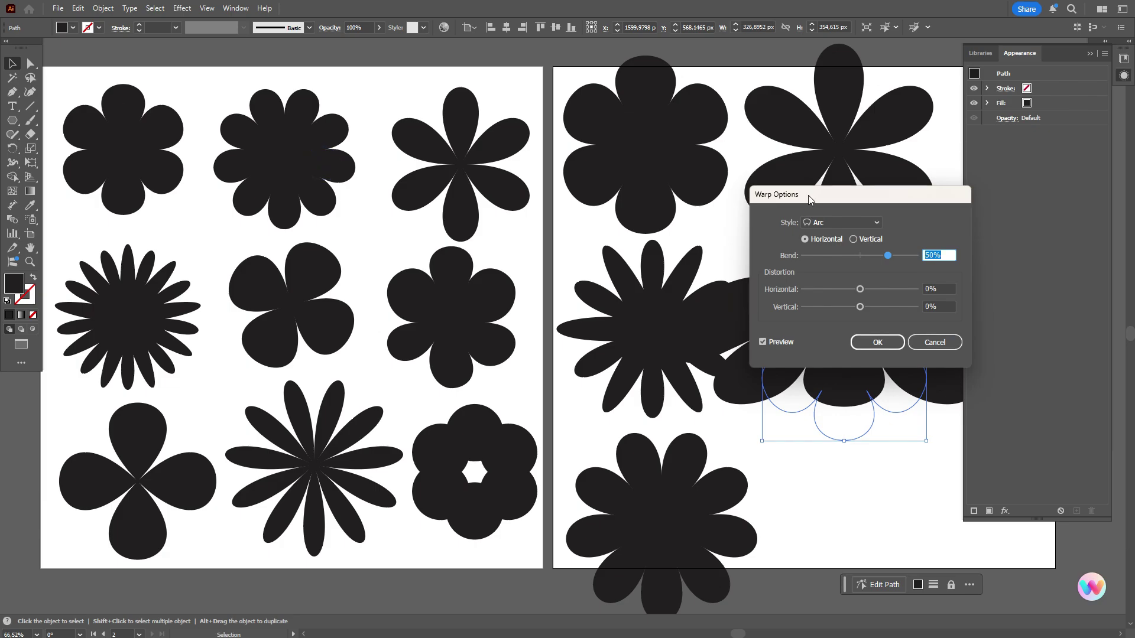
drag(807, 195, 1054, 195)
click(1071, 216)
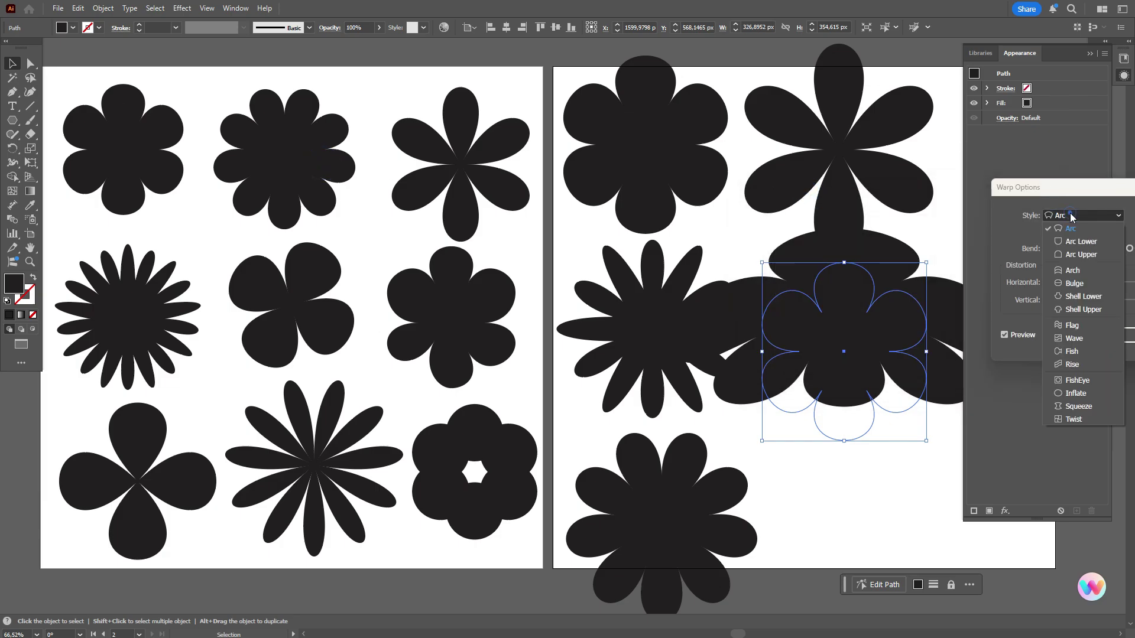
click(1097, 284)
click(1096, 232)
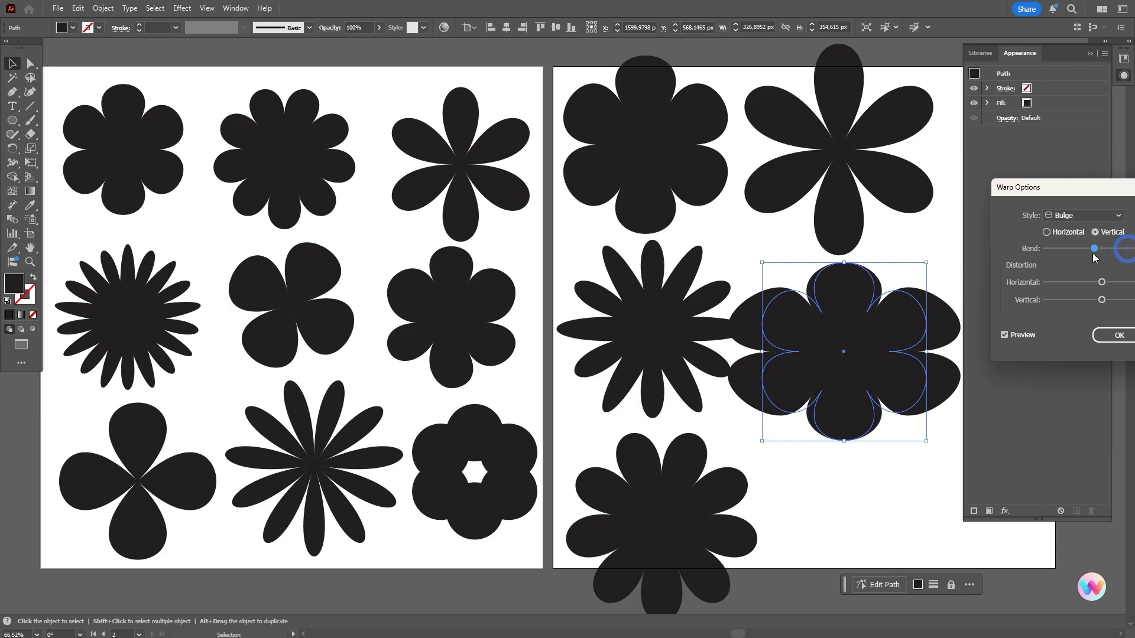
drag(1105, 256, 1107, 256)
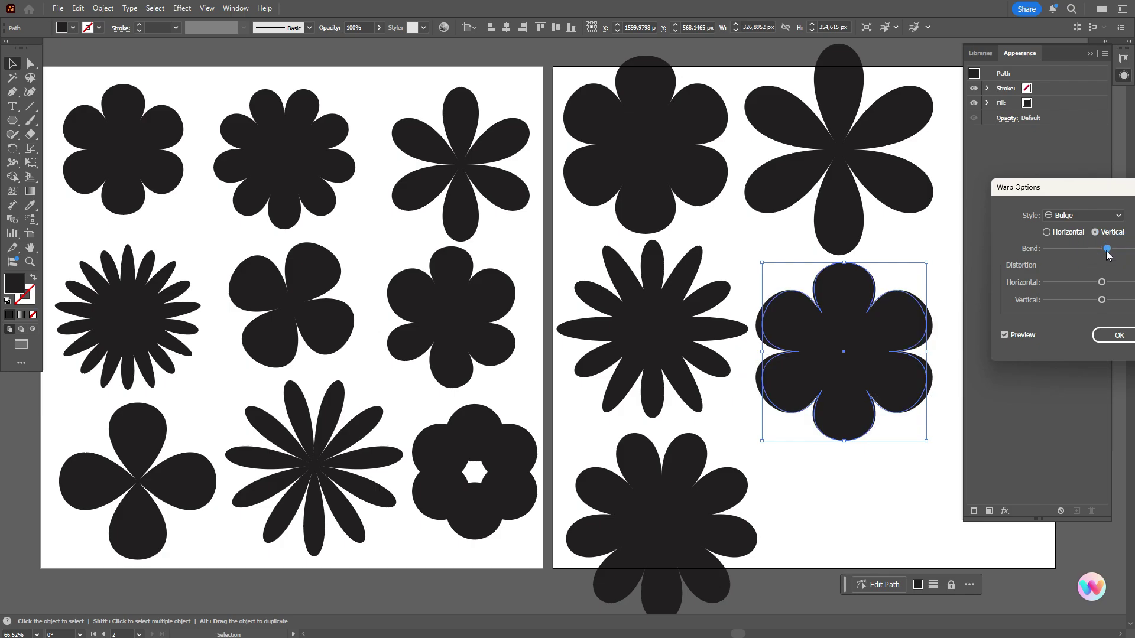
- Set the warp's horizontal distortion to 17% and apply the effect
drag(1056, 186, 875, 111)
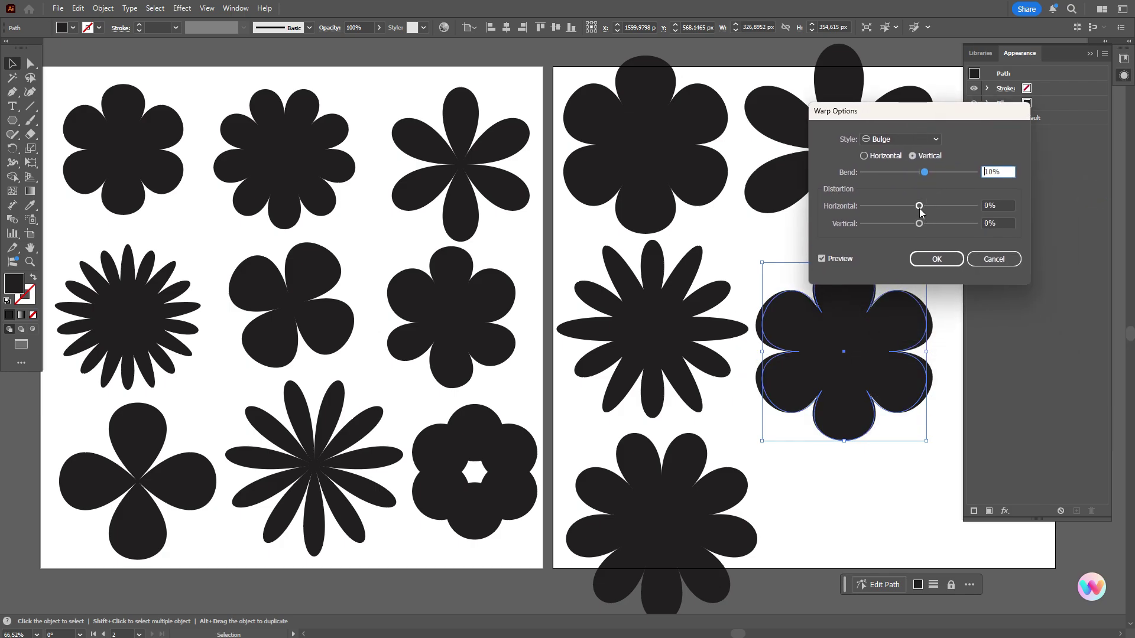
drag(920, 208, 928, 211)
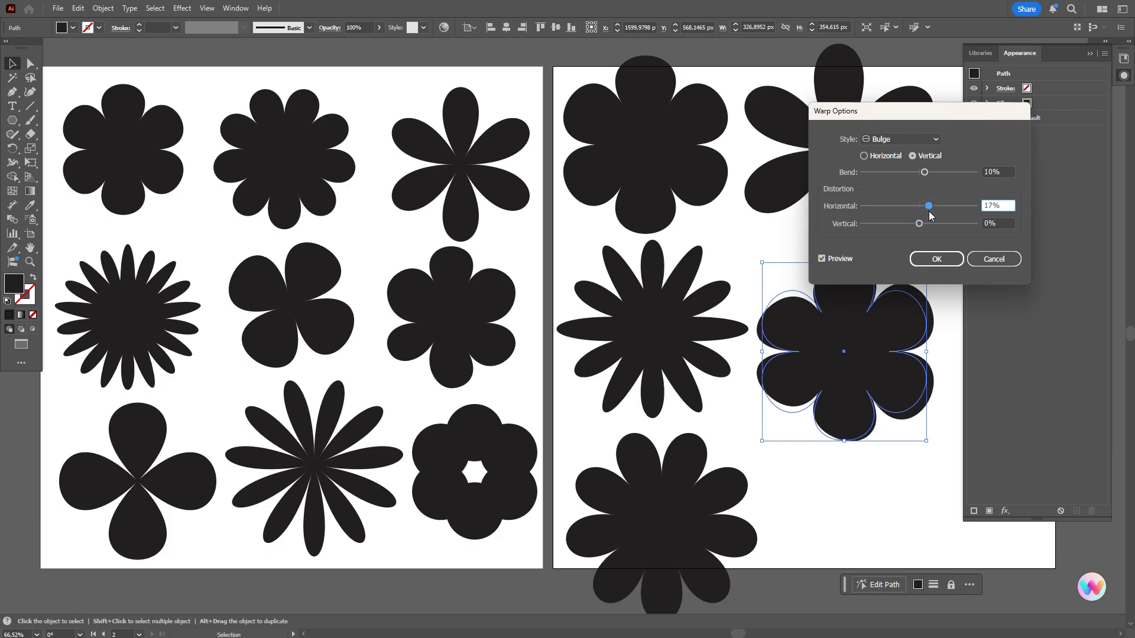
drag(893, 116, 625, 106)
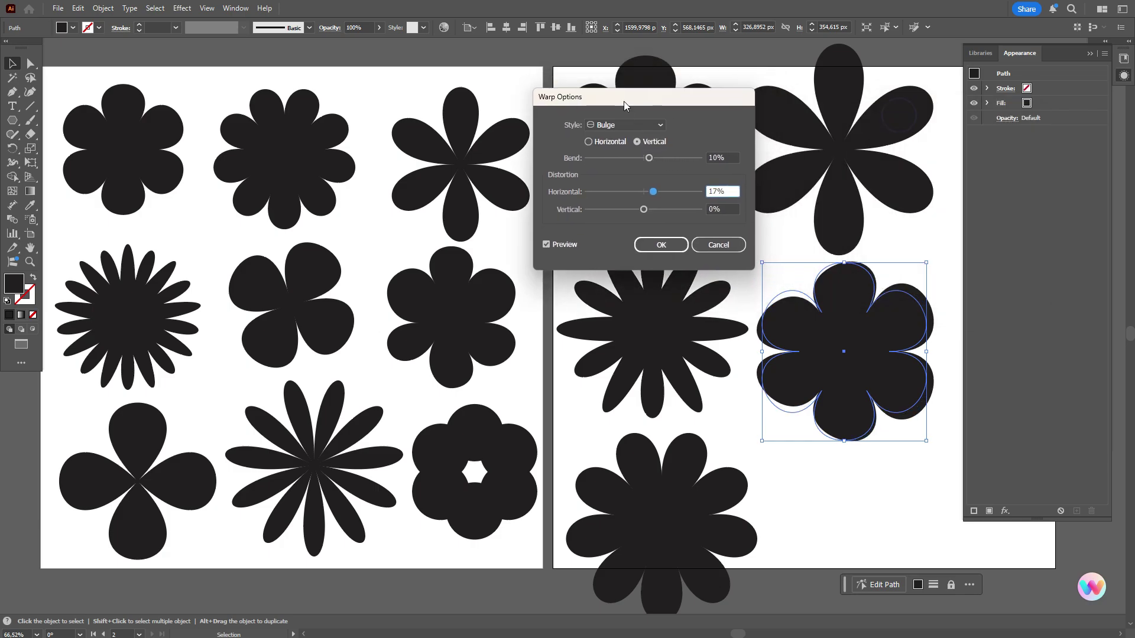
click(661, 244)
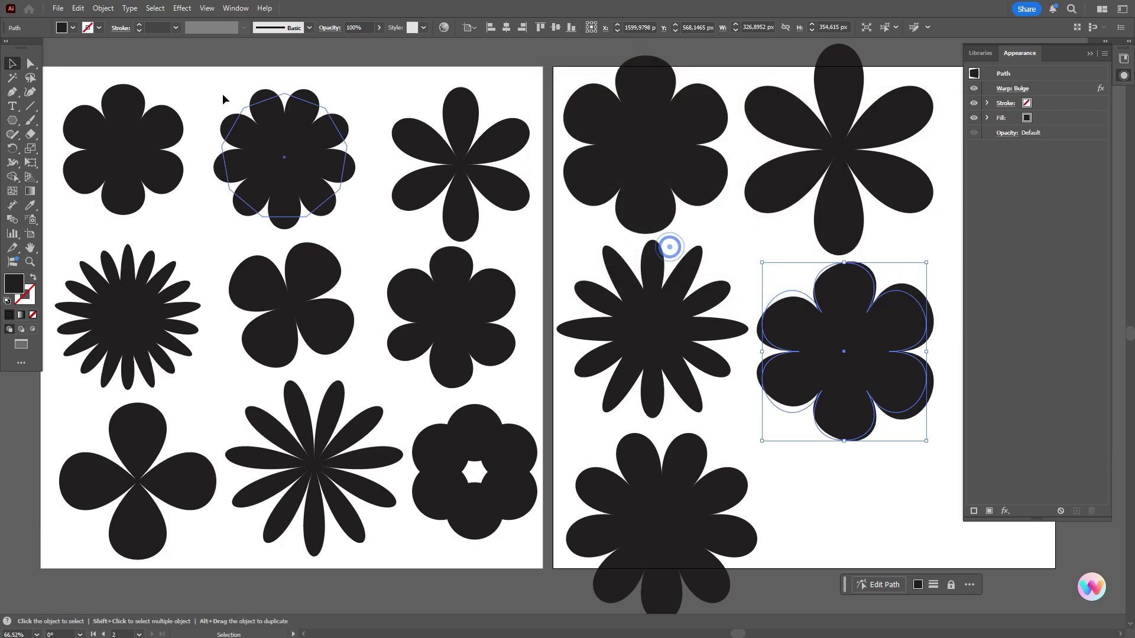
- Expand the warped flower's appearance and move it slightly down and to the left
click(102, 9)
click(159, 188)
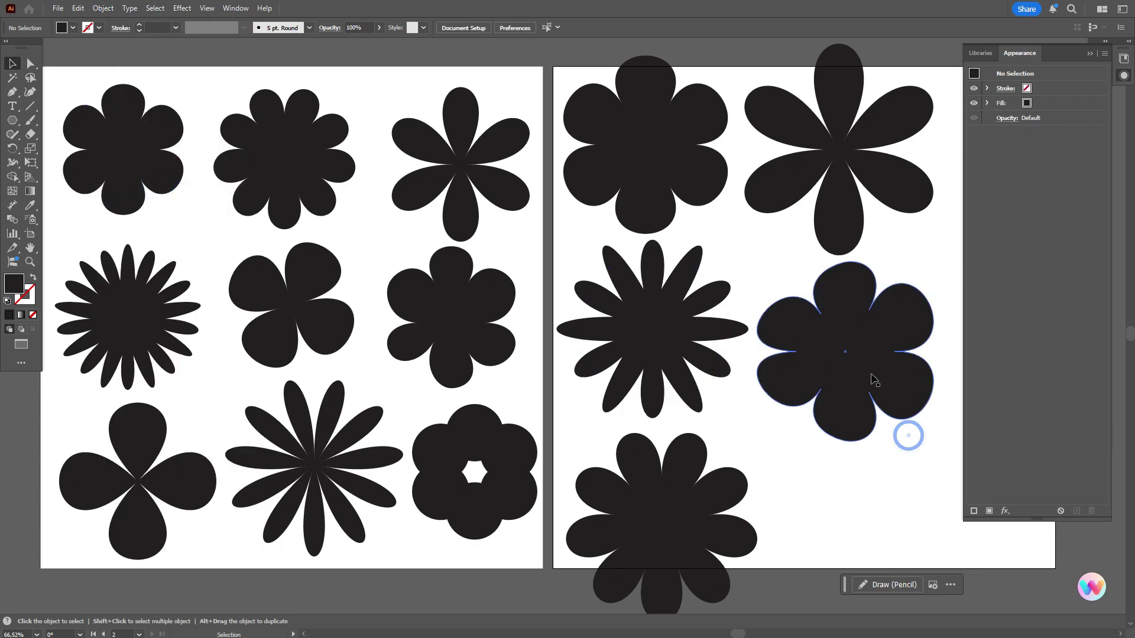
mouse_move(872, 367)
mouse_down()
mouse_move(899, 364)
mouse_move(866, 371)
mouse_up()
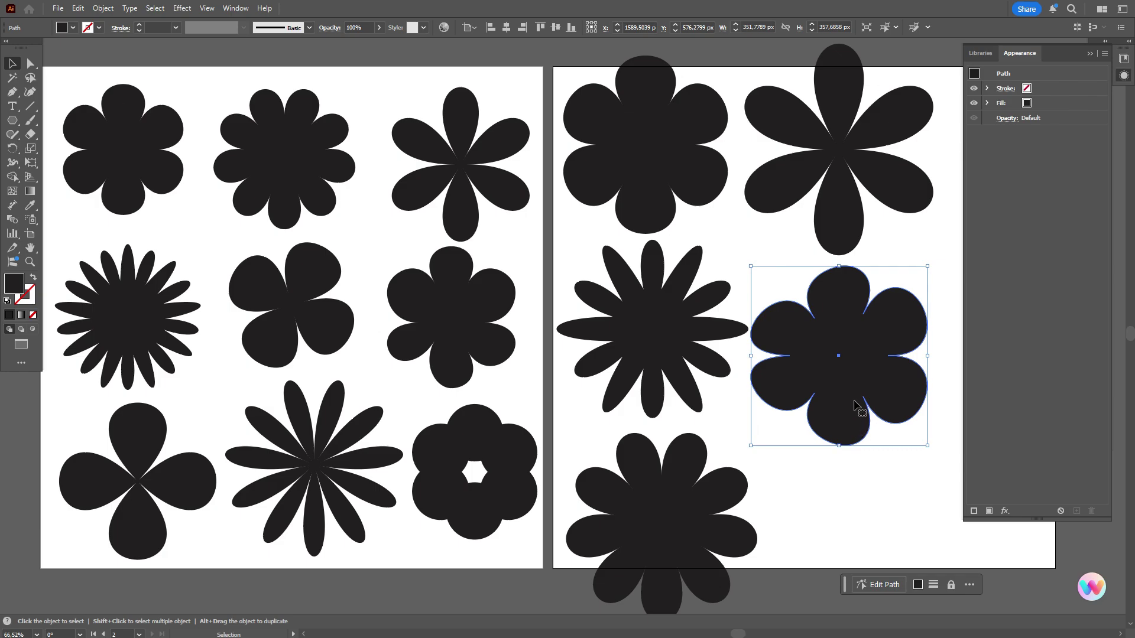
- Duplicate the narrow six-petal flower in the artboard's top row to the right of the original
click(31, 248)
drag(574, 293, 338, 310)
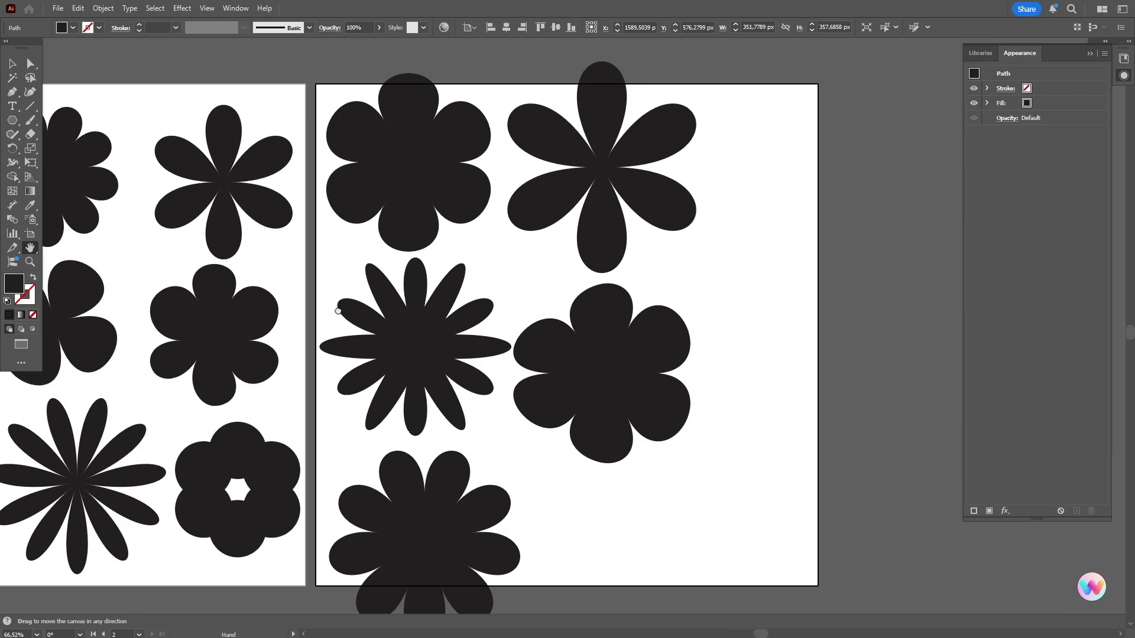
key(v)
click(600, 361)
click(603, 168)
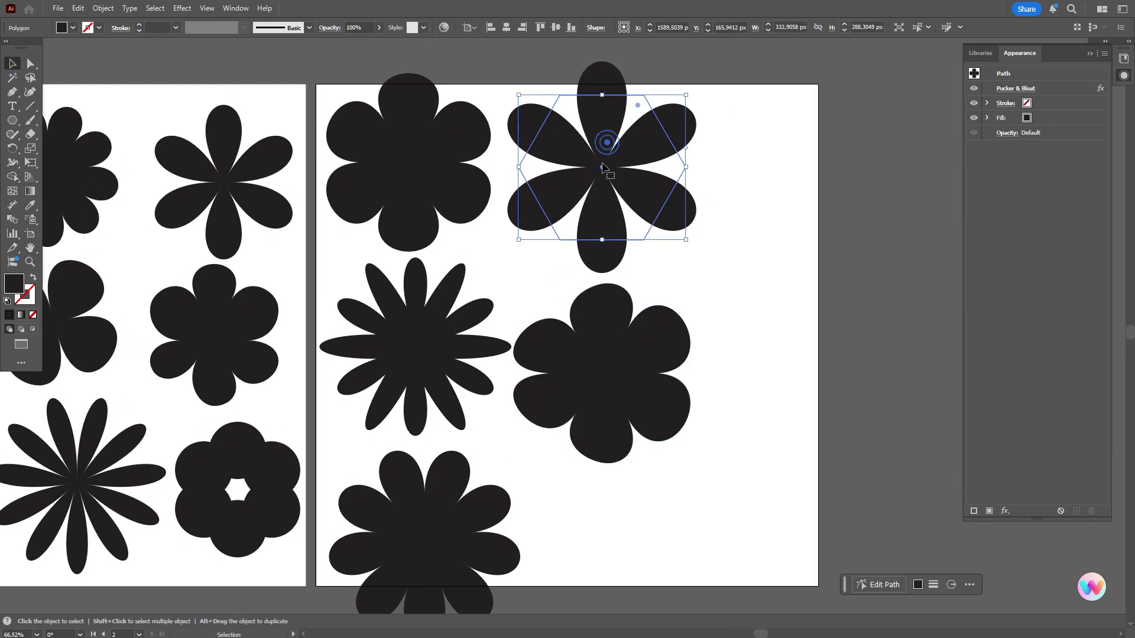
click(121, 464)
click(630, 184)
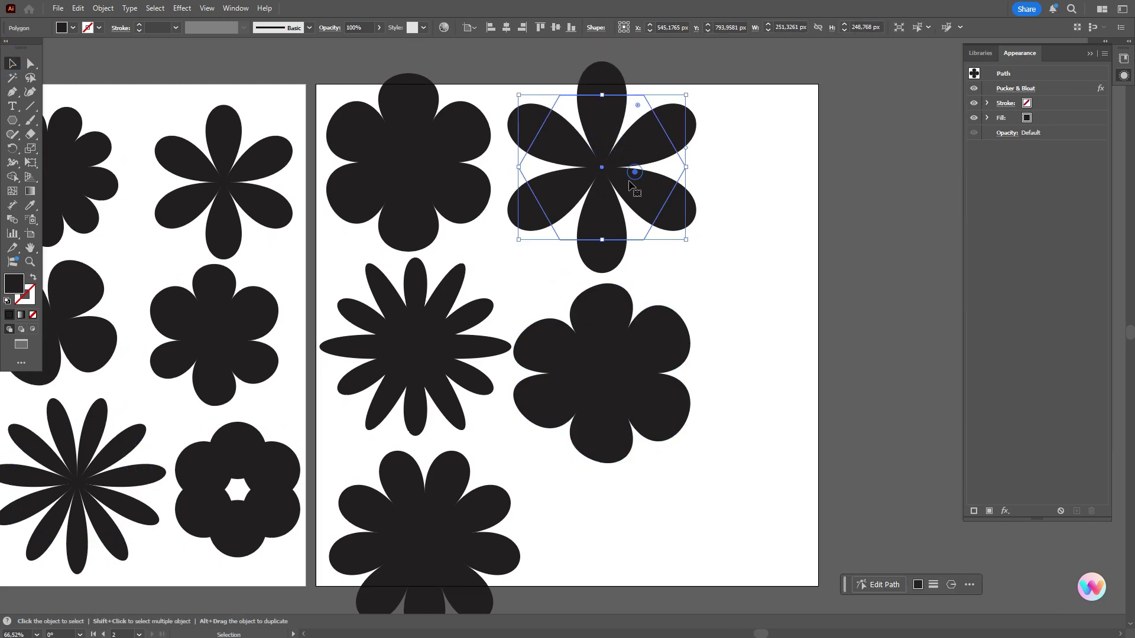
drag(631, 186, 810, 189)
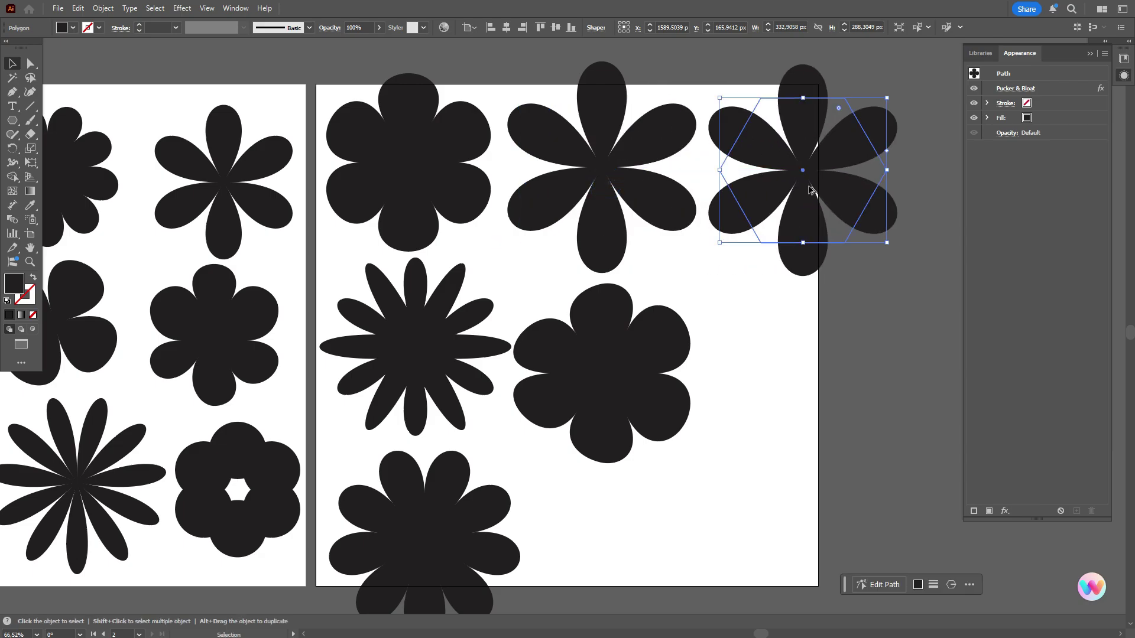
- Change the new copy's Pucker & Bloat effect to 107%
click(1027, 90)
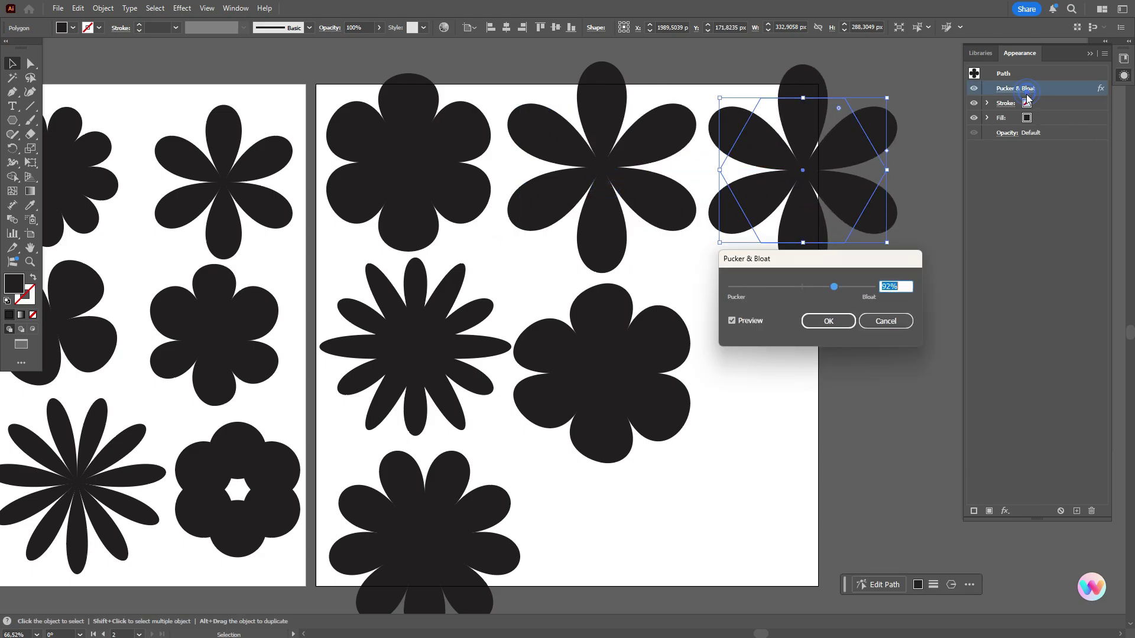
drag(842, 295, 842, 295)
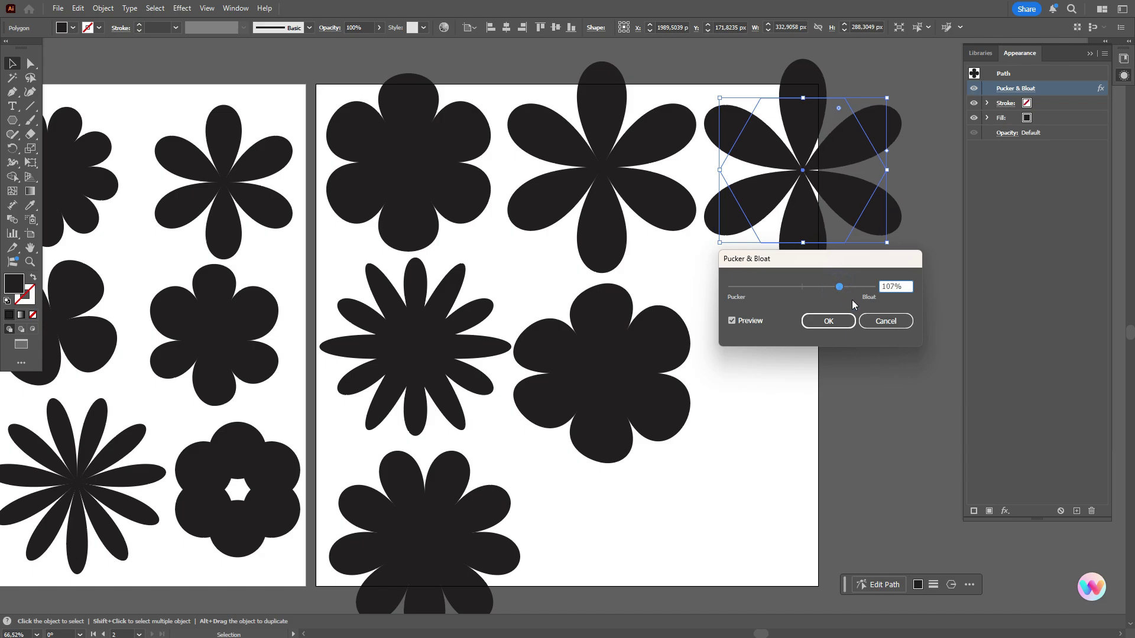
click(839, 329)
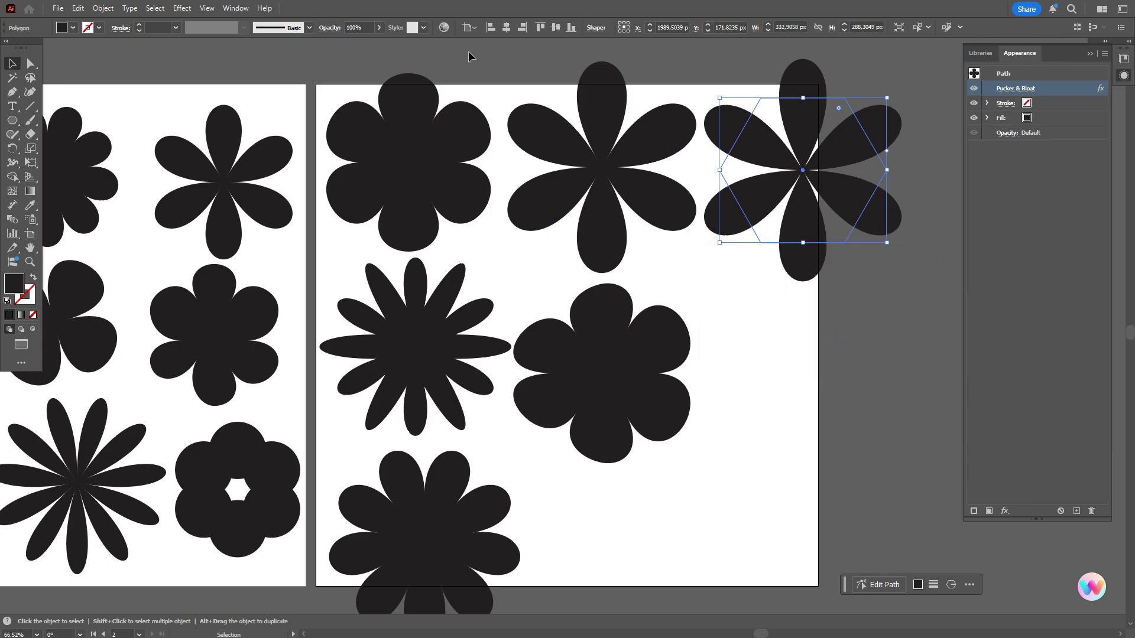
- Raise the copy's polygon side count to 10 and move the flower slightly right, clear of its neighbour
click(595, 28)
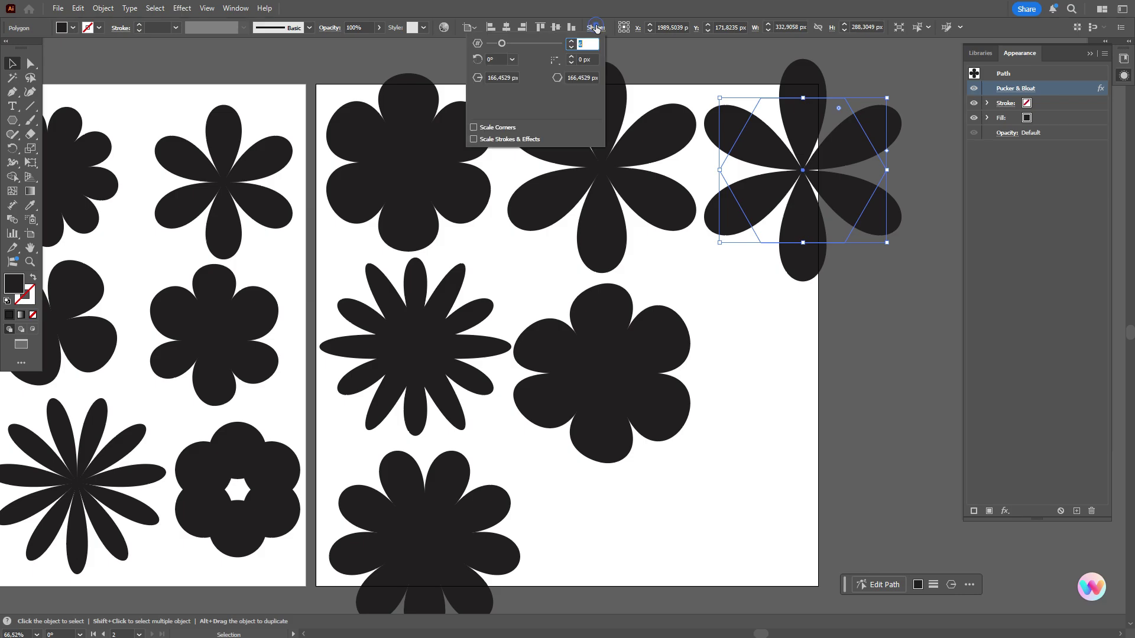
click(950, 585)
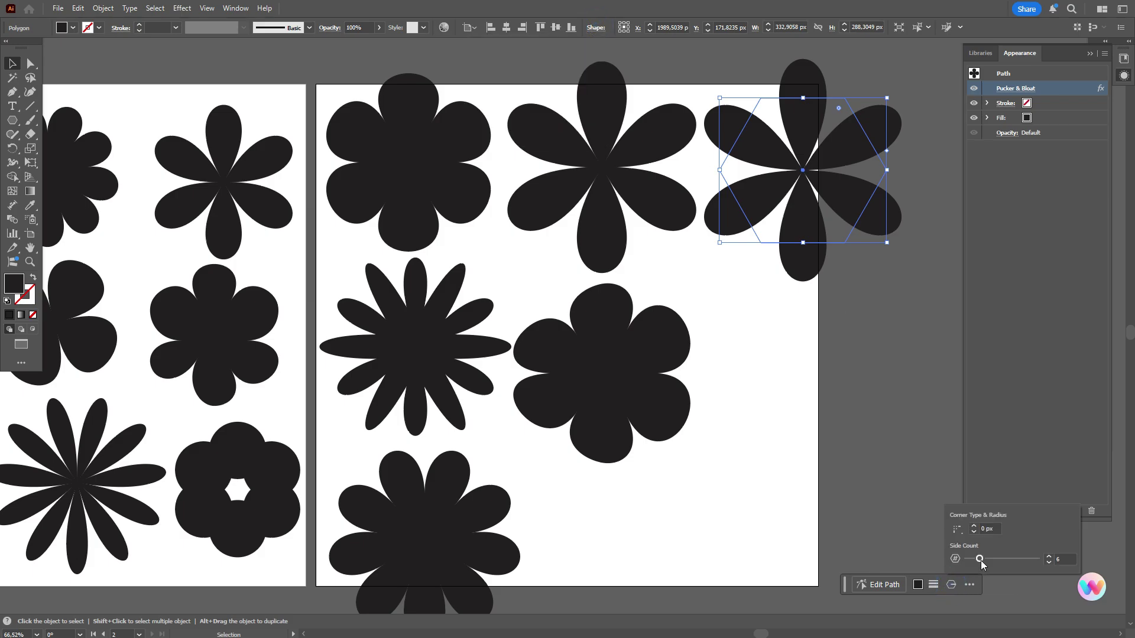
drag(983, 561, 996, 564)
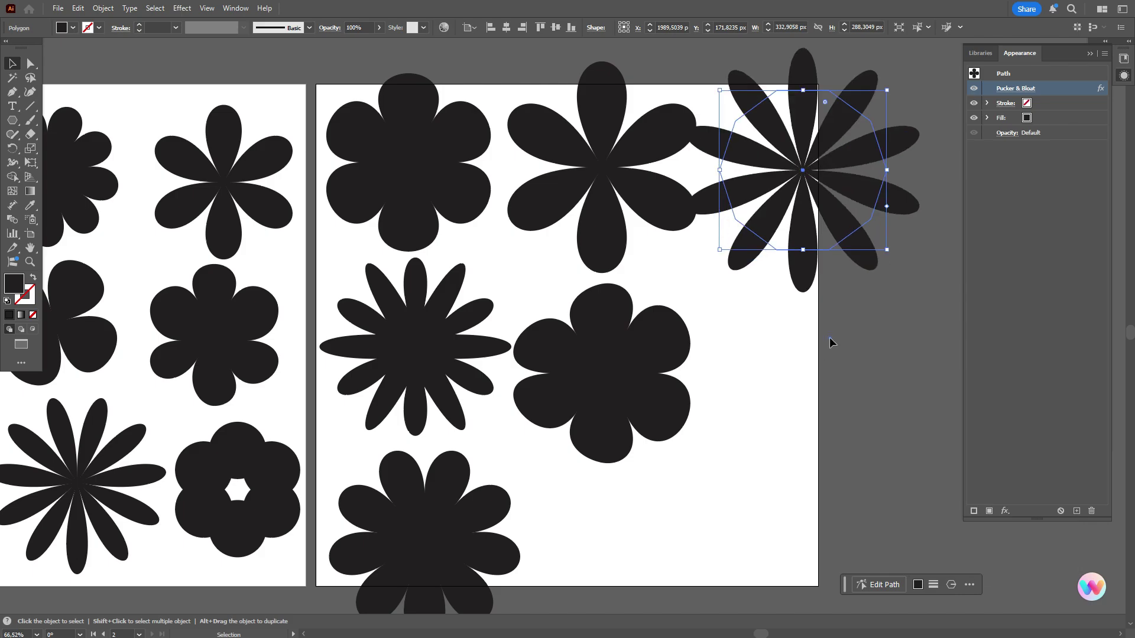
drag(808, 182, 851, 184)
scroll(650, 208, right, 2)
- Expand the appearance of the three flowers in the left column: the six-petal, twelve-petal and nine-petal ones
click(441, 188)
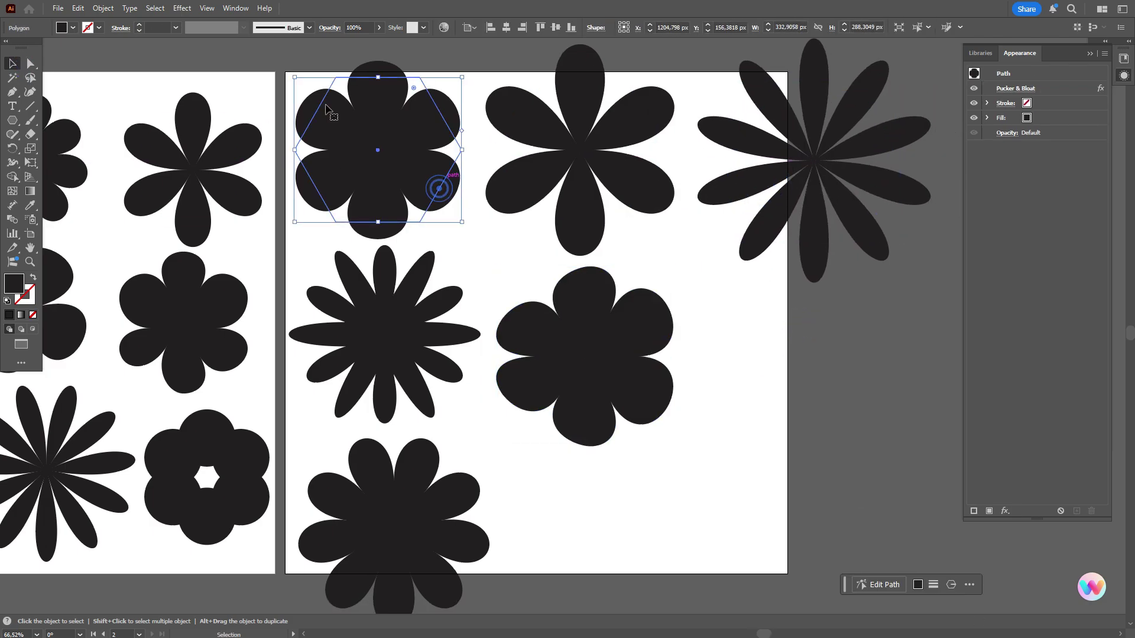
click(102, 8)
click(177, 188)
click(354, 319)
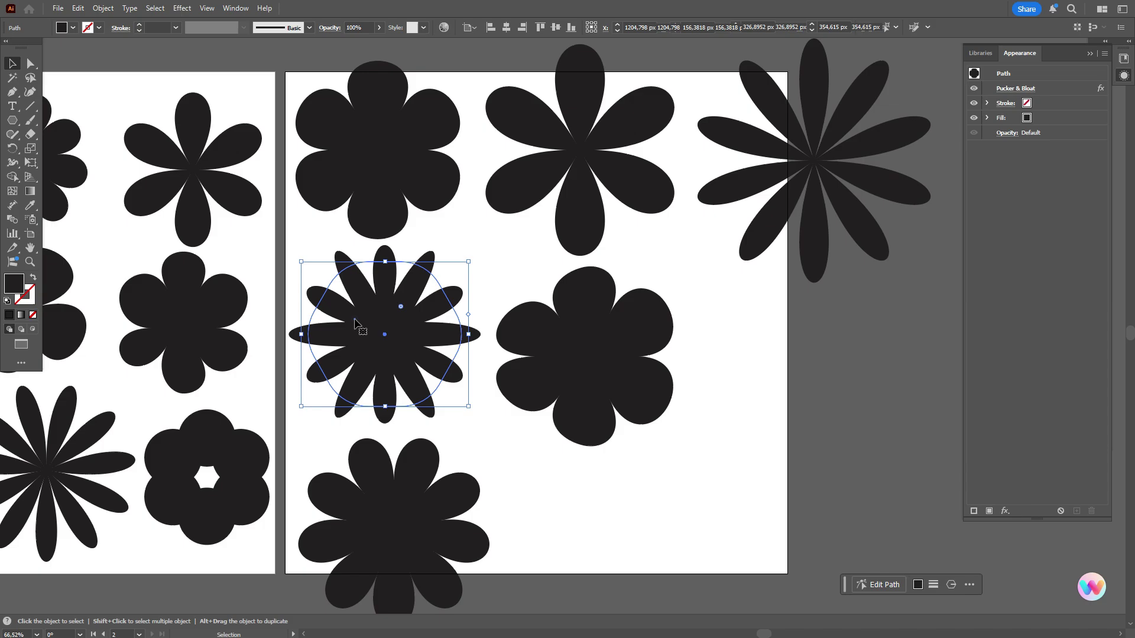
click(102, 8)
click(168, 188)
click(355, 467)
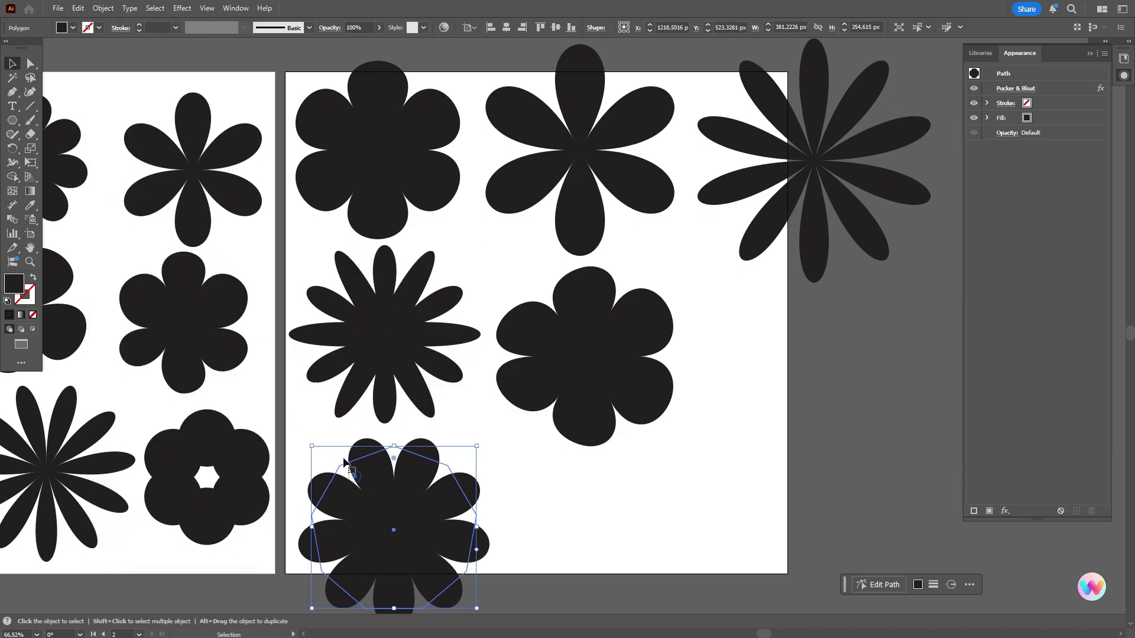
click(103, 9)
click(188, 189)
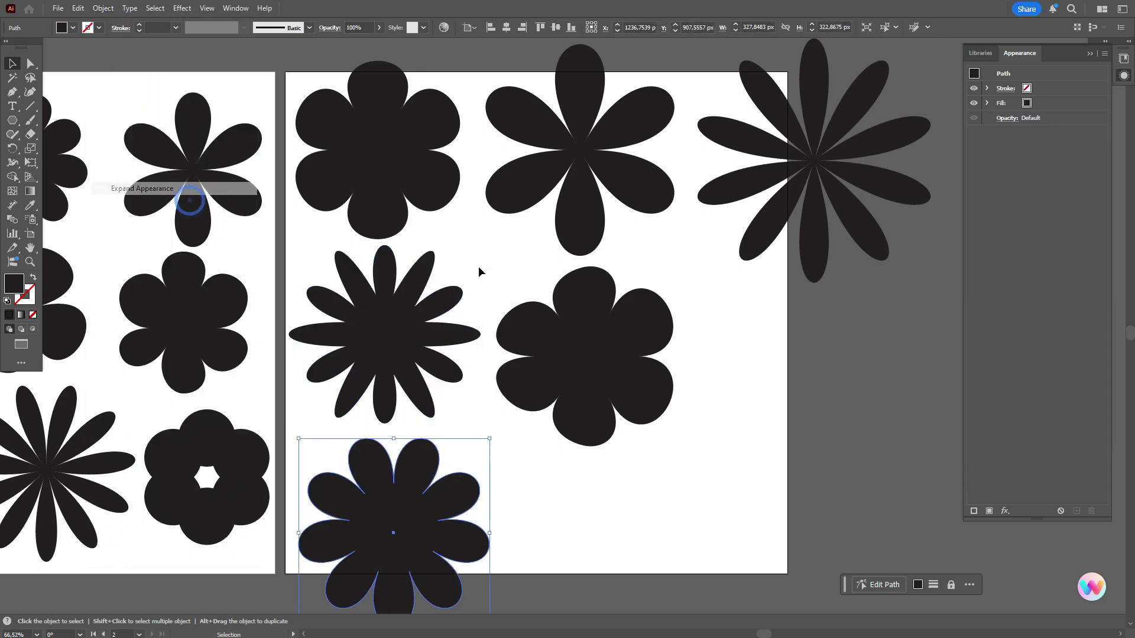
- Expand the appearance of the narrow six-petal flower and the ten-petal flower in the top row
click(583, 236)
click(103, 9)
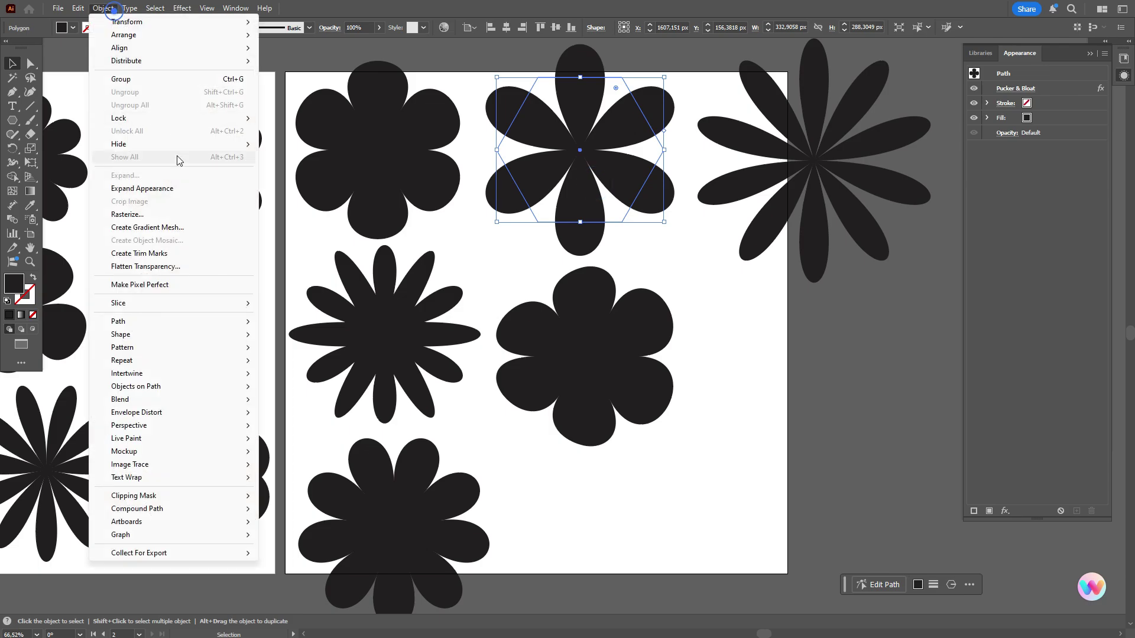
click(177, 188)
click(762, 160)
click(102, 8)
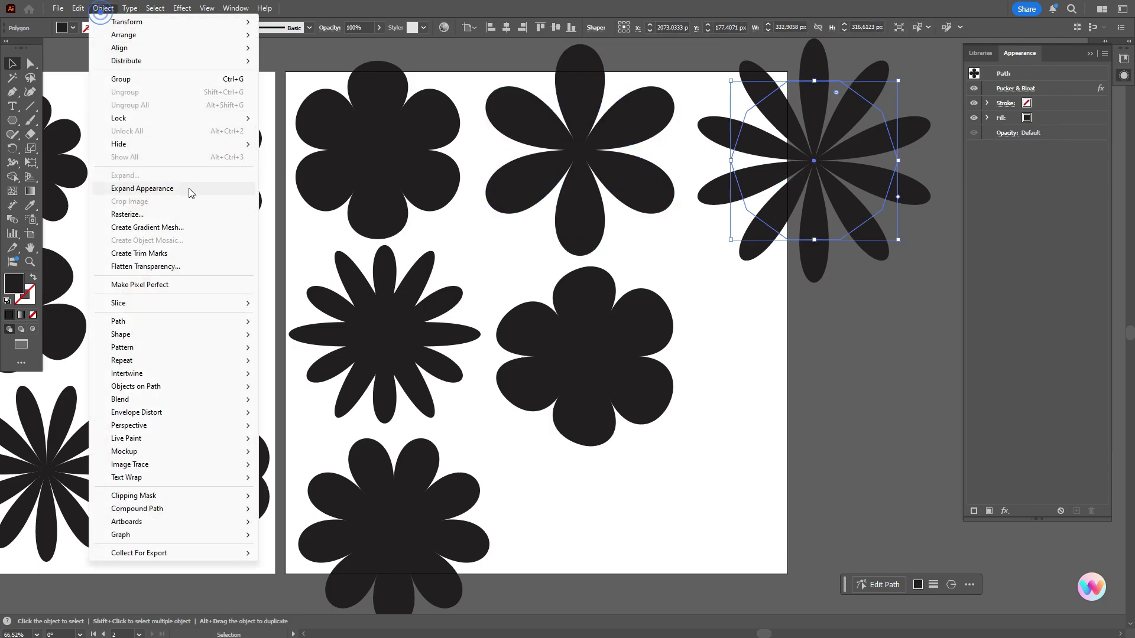
click(188, 188)
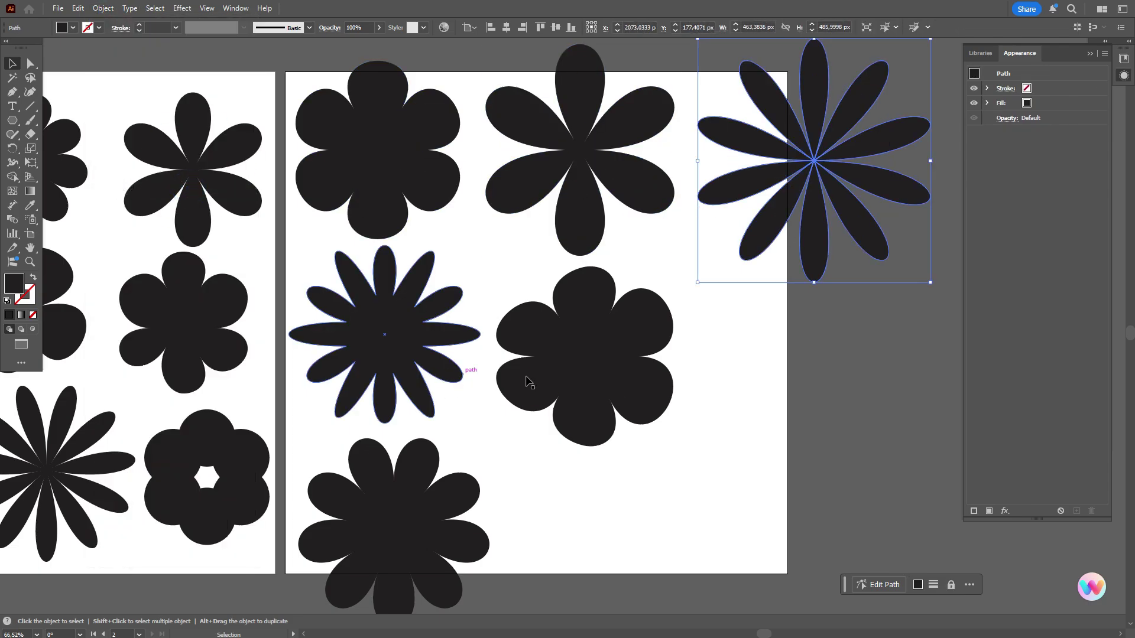
click(612, 387)
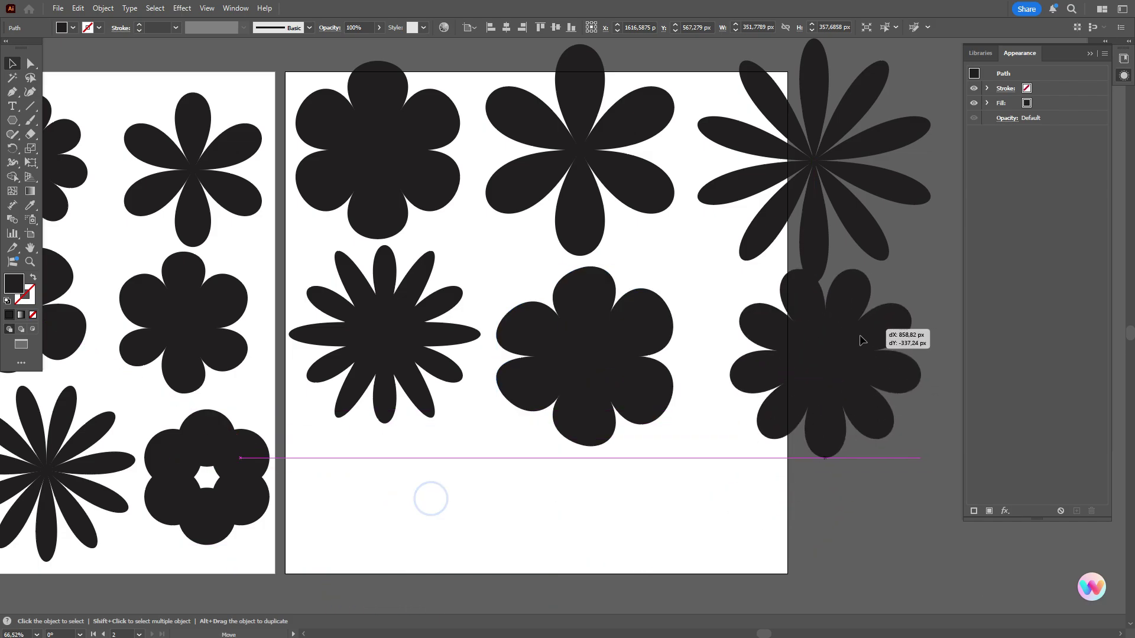
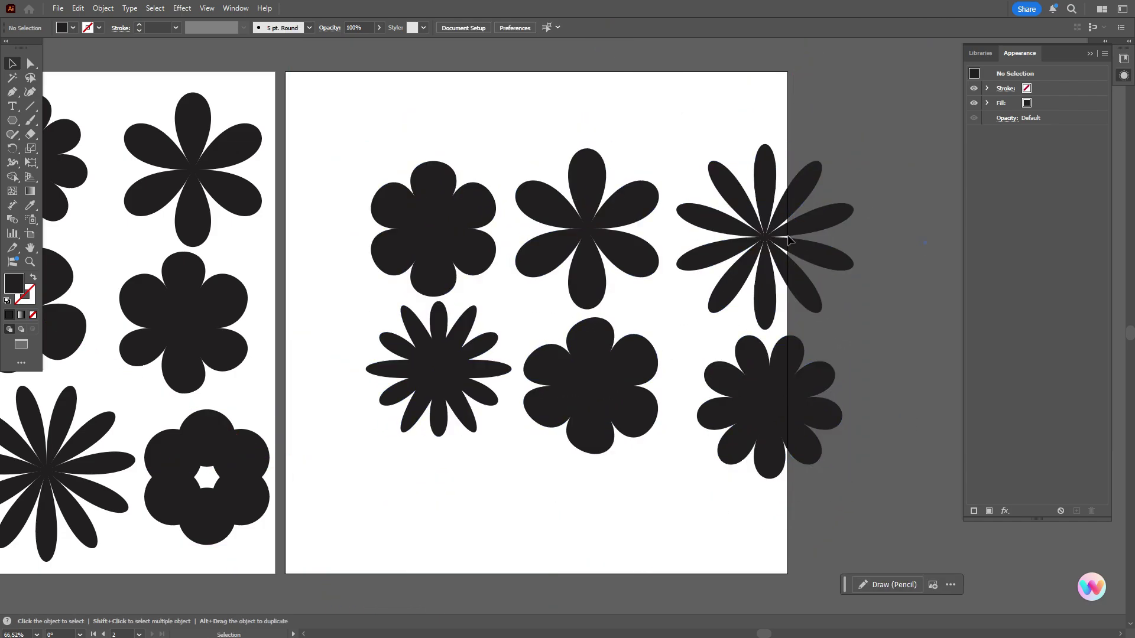
- Move the six flowers up and left on the artboard, spacing them in two rows of three
drag(467, 214, 415, 168)
drag(640, 251, 581, 205)
click(856, 262)
drag(742, 230, 687, 184)
drag(466, 347, 409, 316)
drag(614, 386, 563, 353)
drag(827, 405, 763, 364)
scroll(762, 381, down, 4)
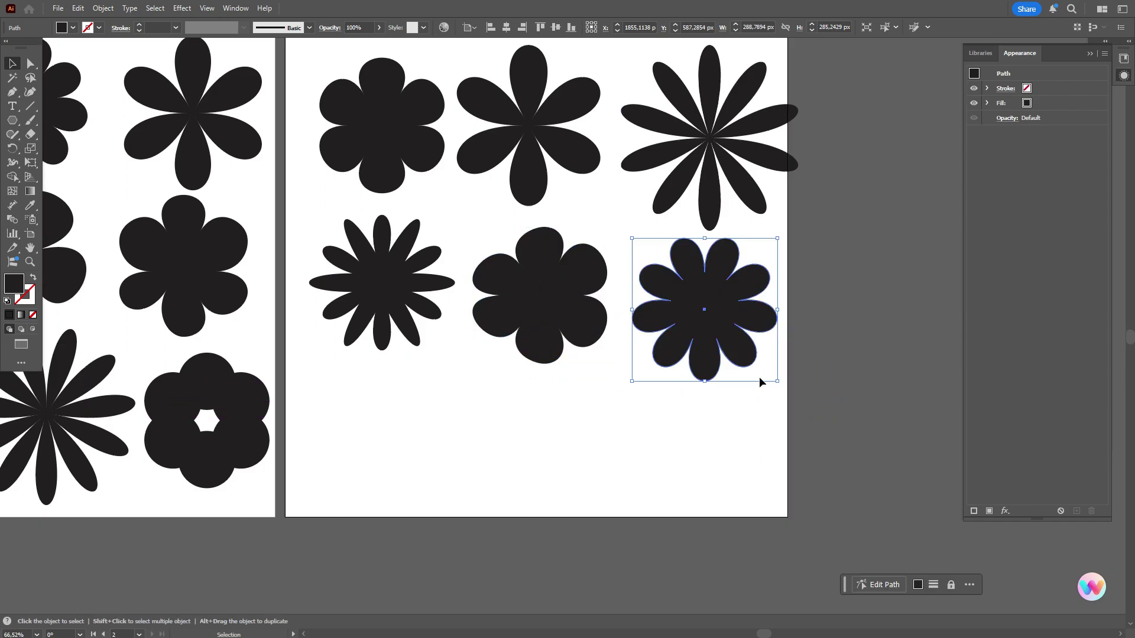
- Select the six flowers on the artboard and scale them down together proportionally so they fit within its edges
scroll(760, 396, up, 3)
drag(358, 98, 685, 307)
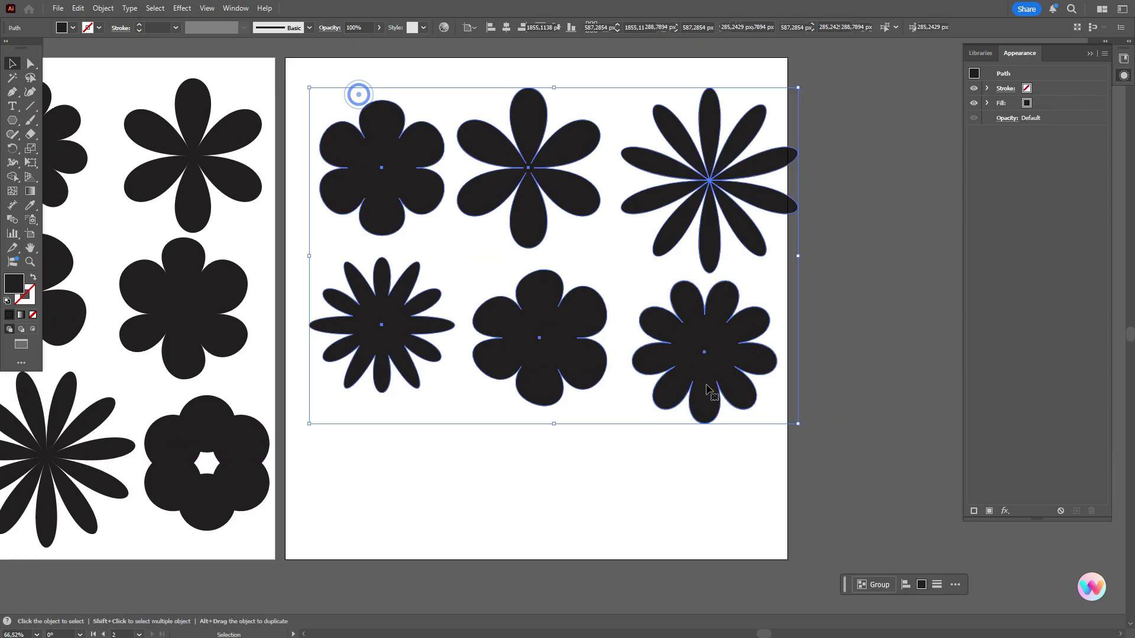
drag(797, 256, 771, 275)
click(797, 278)
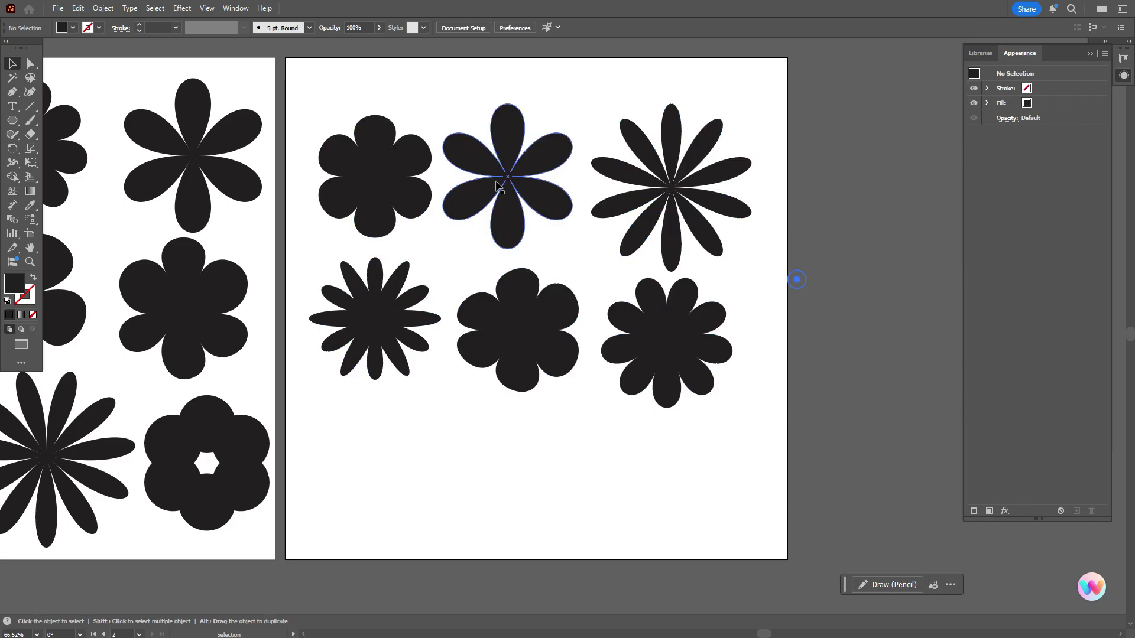
- Reposition the six flowers individually into two tighter rows of three in the upper part of the artboard
drag(507, 177, 526, 152)
drag(413, 208, 416, 178)
drag(687, 204, 690, 178)
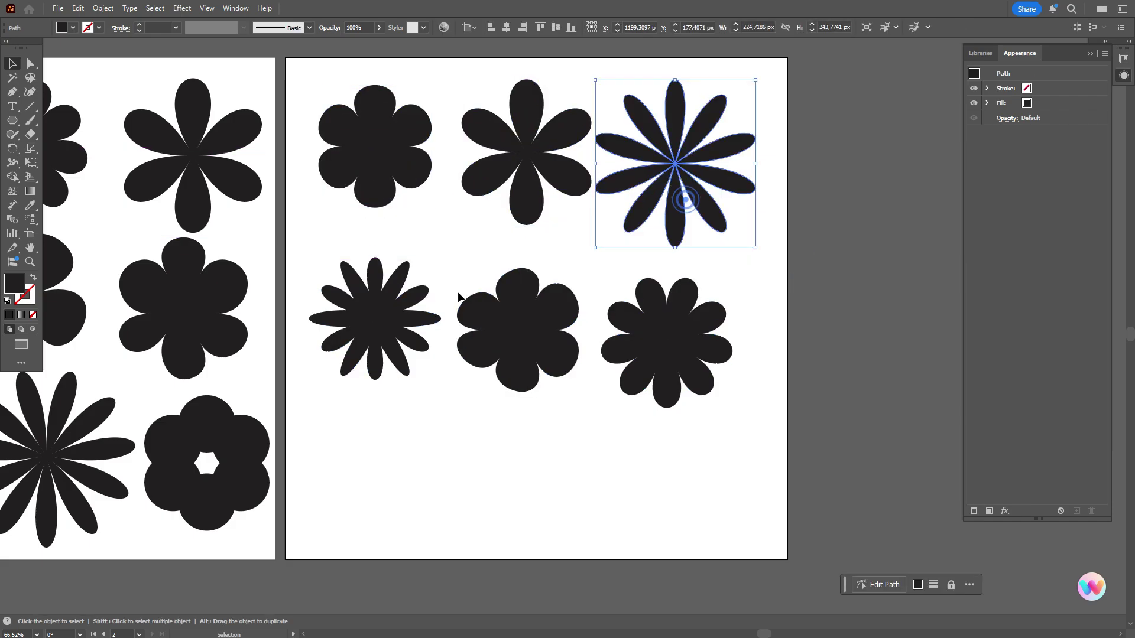
drag(383, 313, 377, 299)
drag(505, 334, 509, 318)
drag(623, 346, 646, 324)
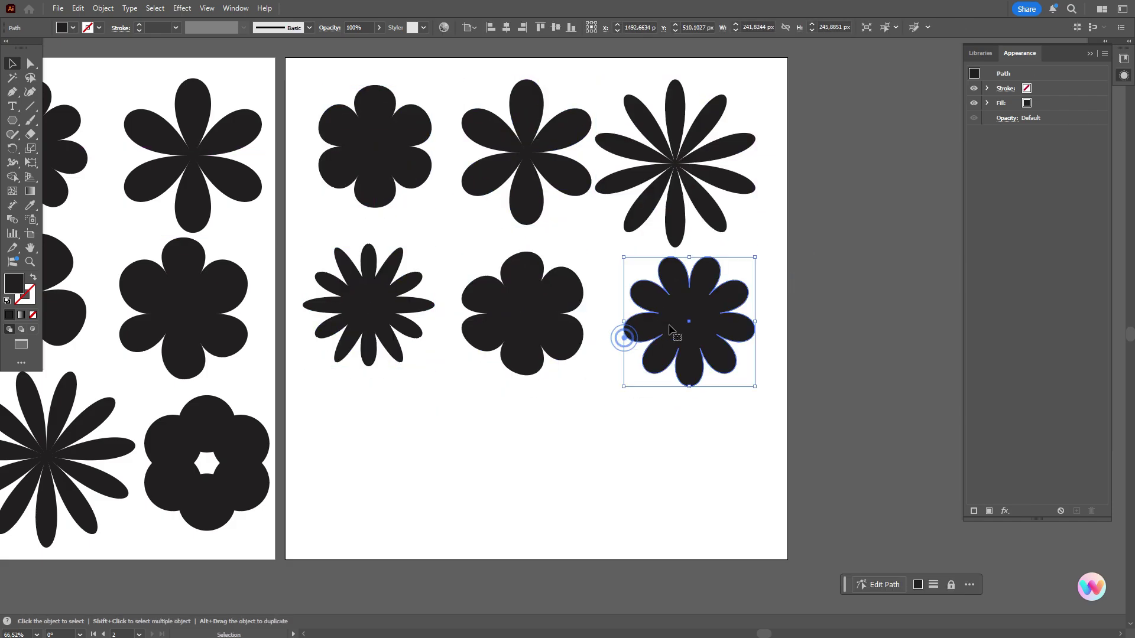
- Draw a black square about 193 px wide and place it below the first column of flowers
scroll(38, 171, left, 5)
drag(6, 124, 65, 119)
mouse_move(511, 451)
mouse_down()
mouse_move(603, 542)
mouse_move(572, 547)
mouse_up()
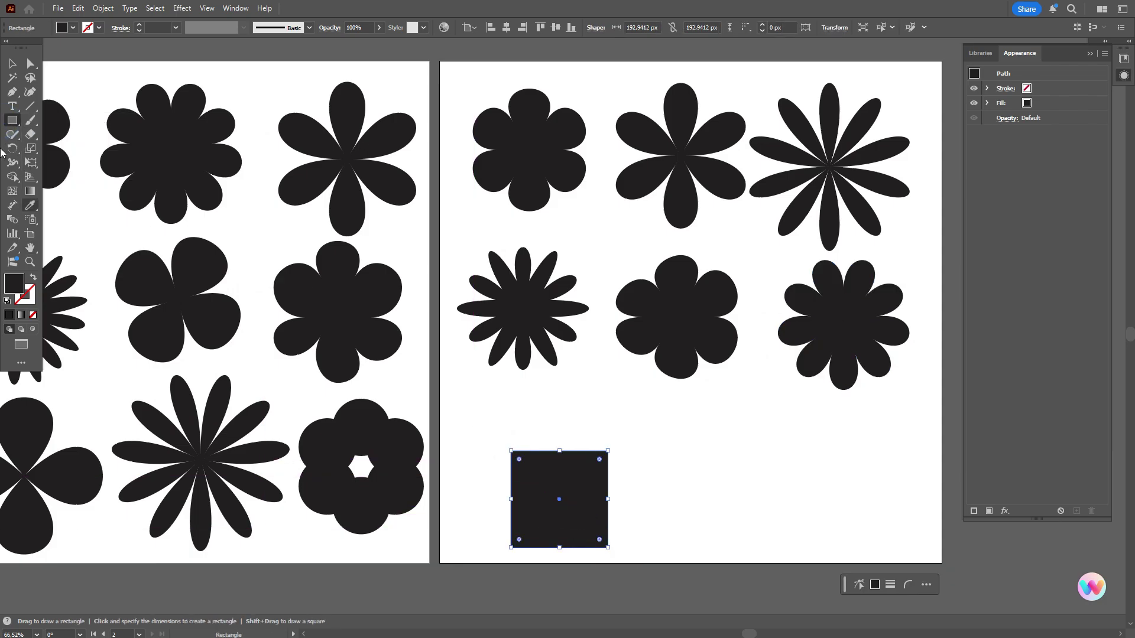
click(11, 64)
drag(570, 502, 544, 477)
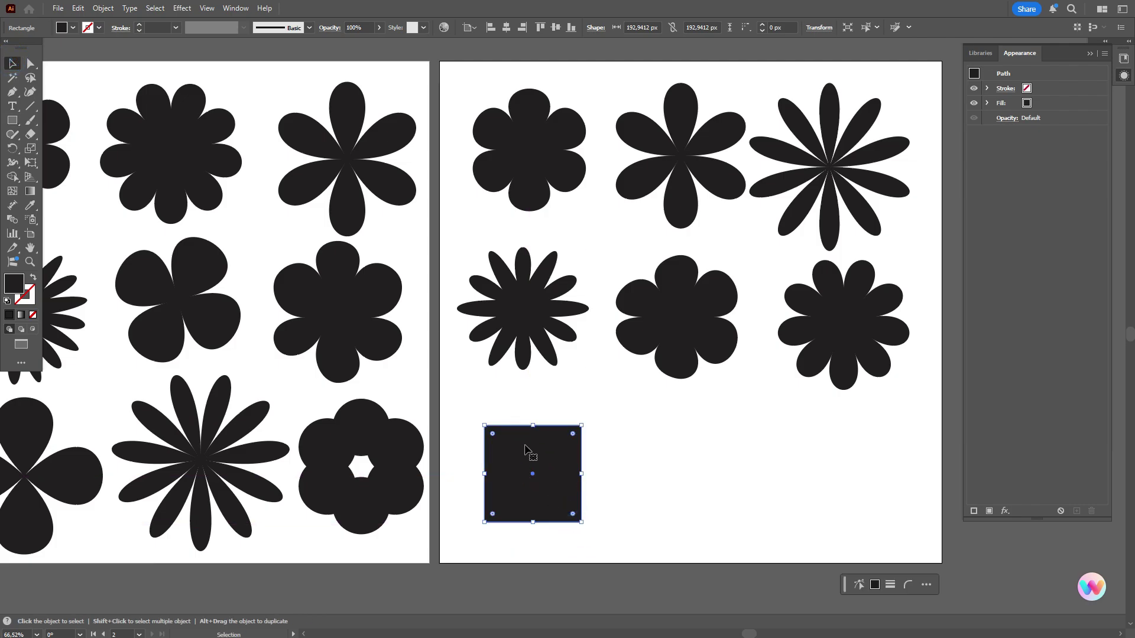
- Apply the Pucker & Bloat effect to the square at 85% to form a four-petal flower
click(176, 13)
mouse_move(243, 106)
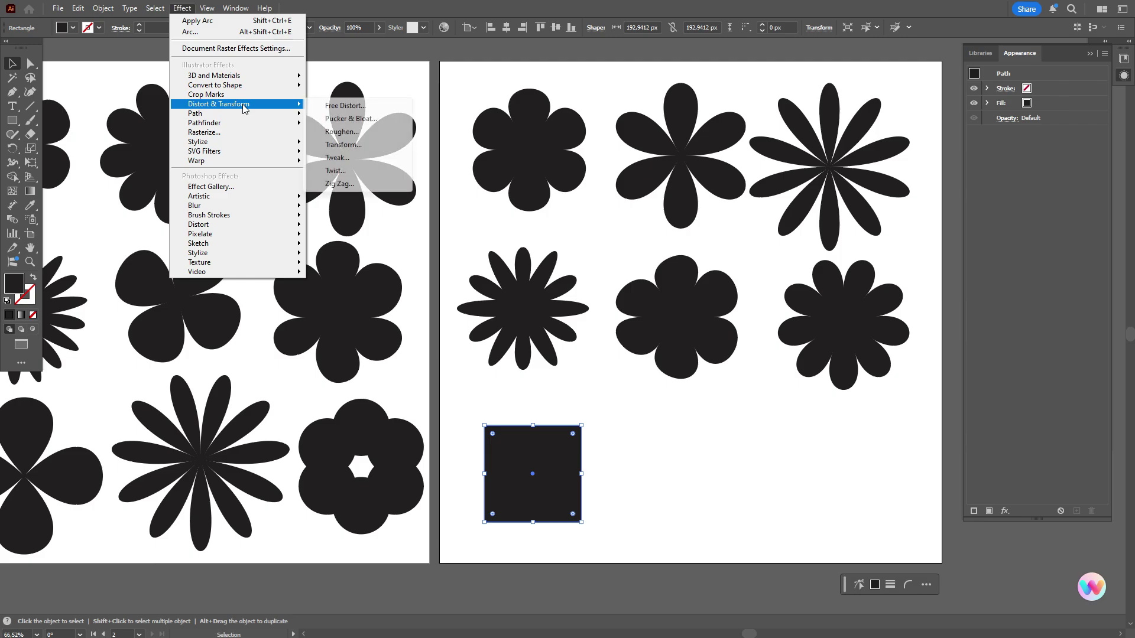
click(354, 117)
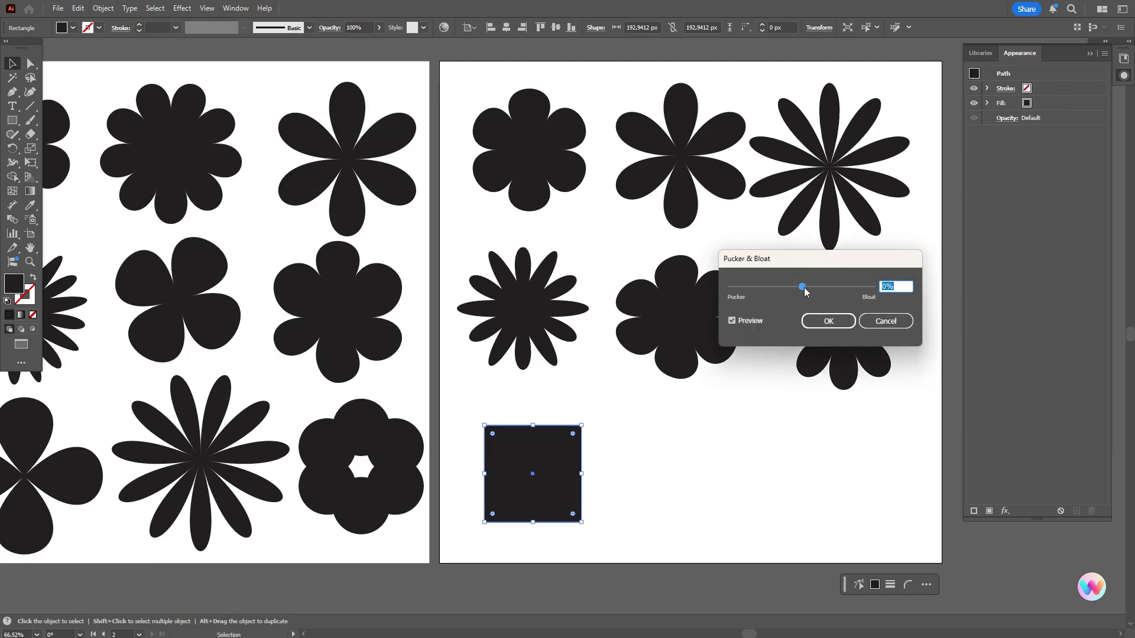
drag(803, 288, 831, 292)
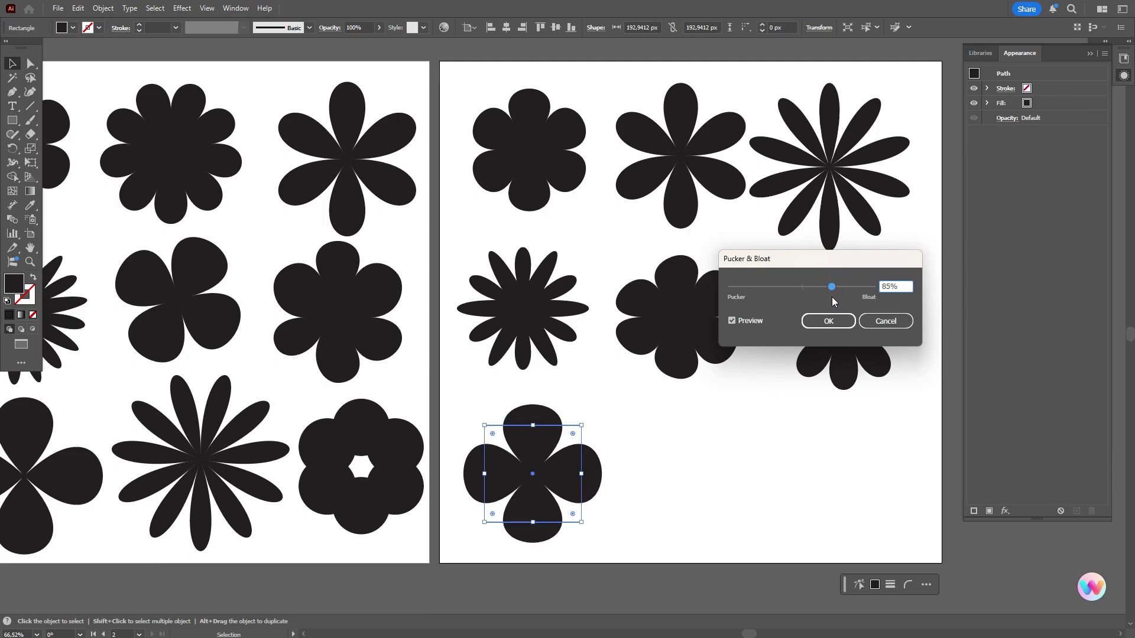
click(829, 322)
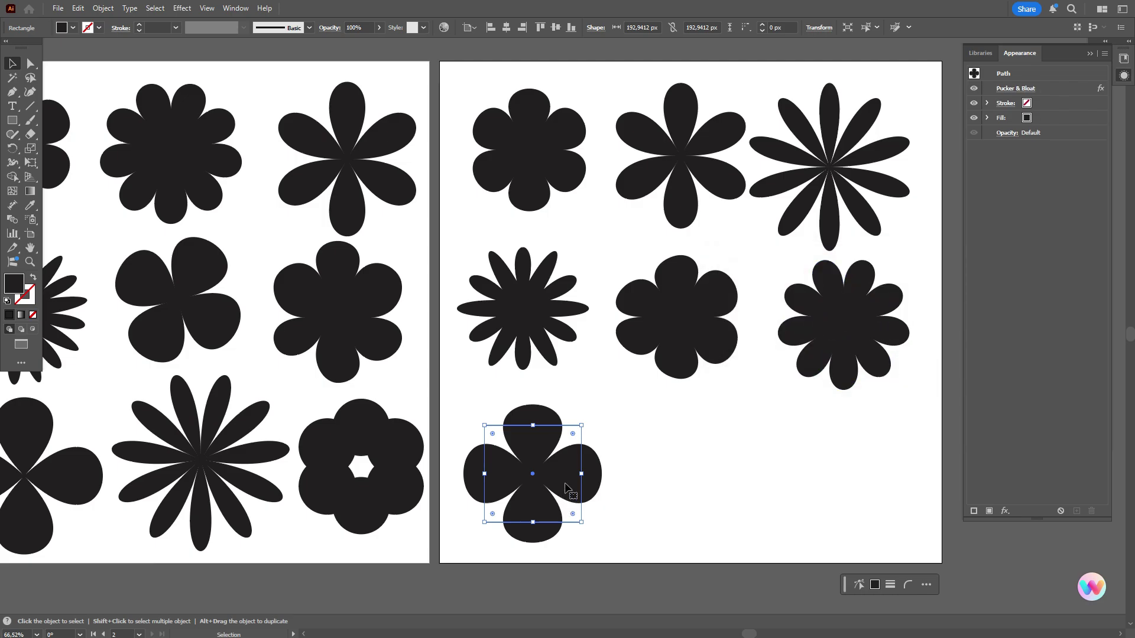
- Duplicate the four-petal flower beside the original in the third row and set the copy's Pucker & Bloat to 113%
drag(552, 479, 715, 479)
click(1011, 94)
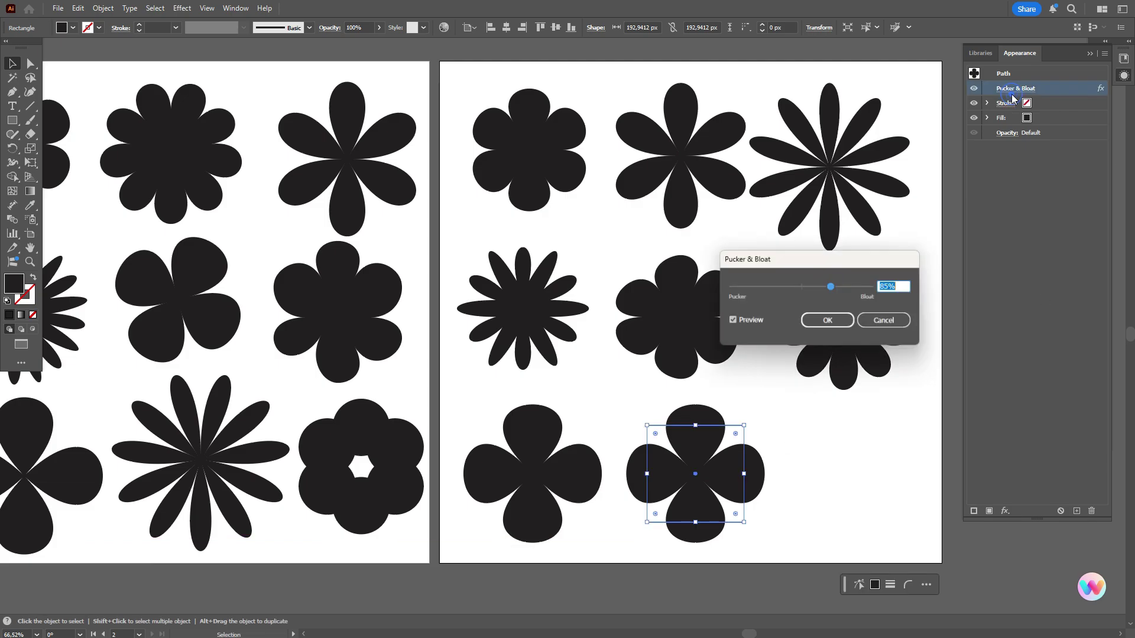
drag(832, 290, 841, 290)
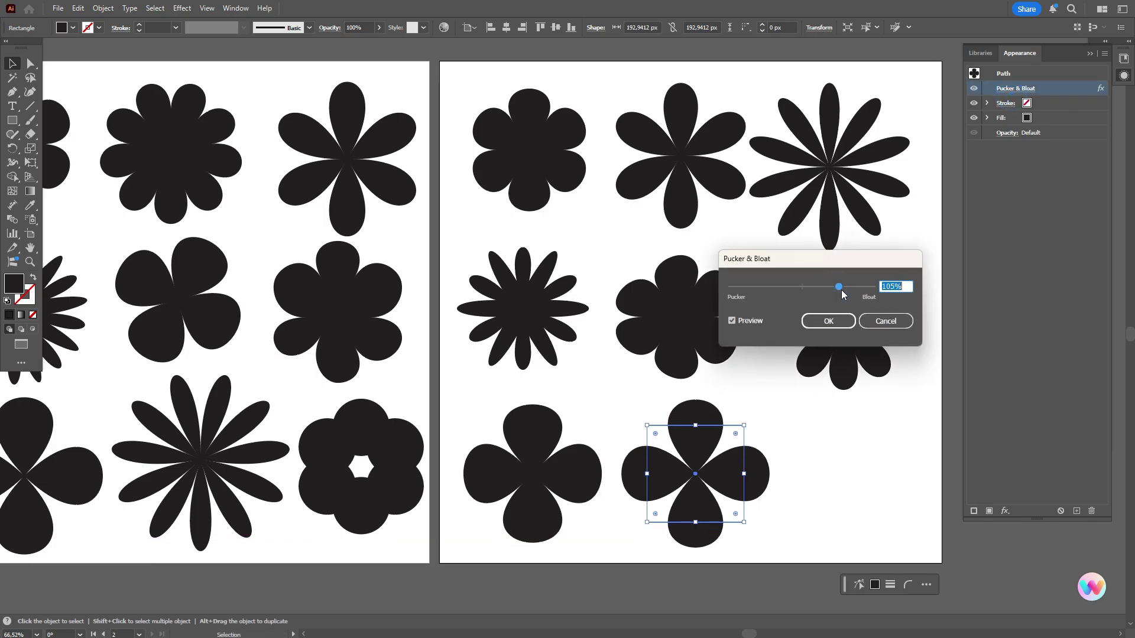
click(841, 290)
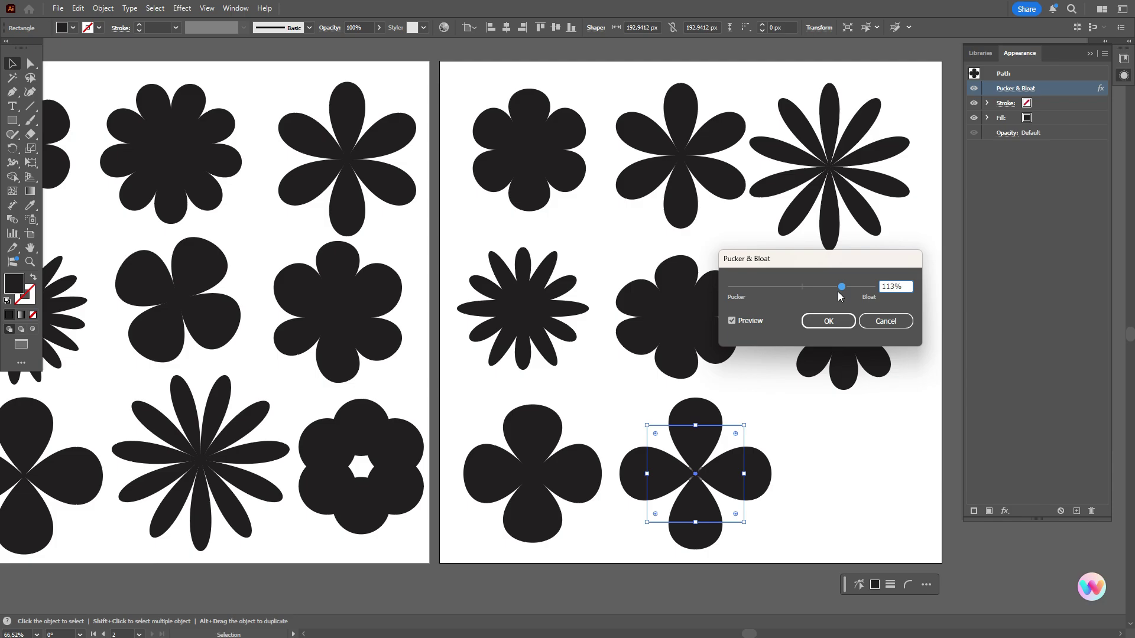
click(828, 321)
click(939, 363)
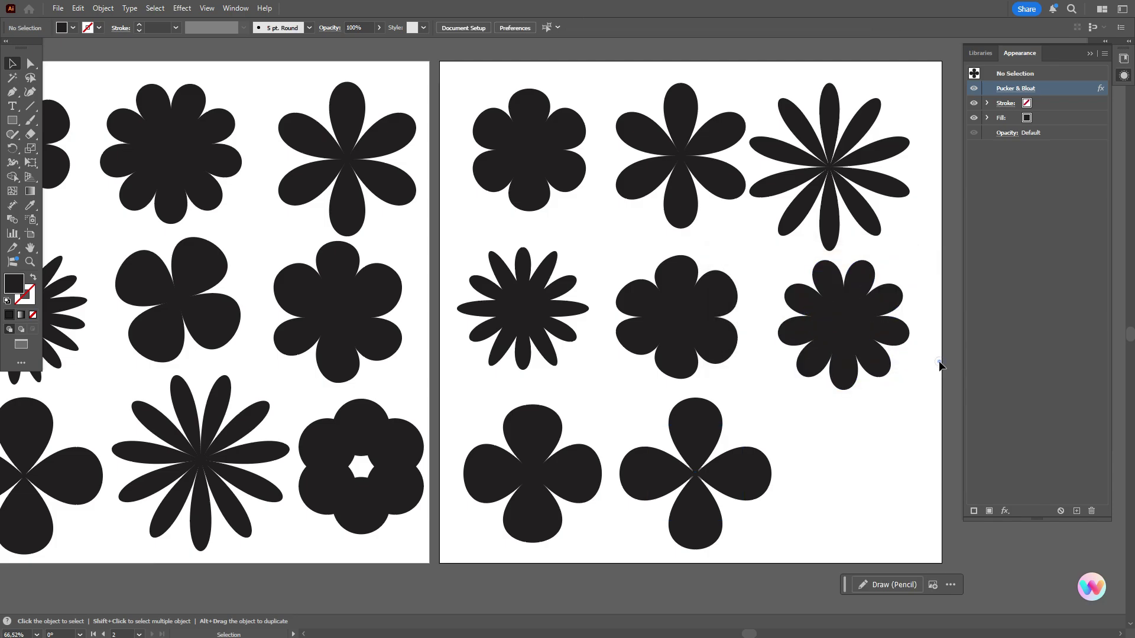
- Check the centre of the duplicated four-petal flower up close and set its Pucker & Bloat to 103%
click(721, 483)
key(z)
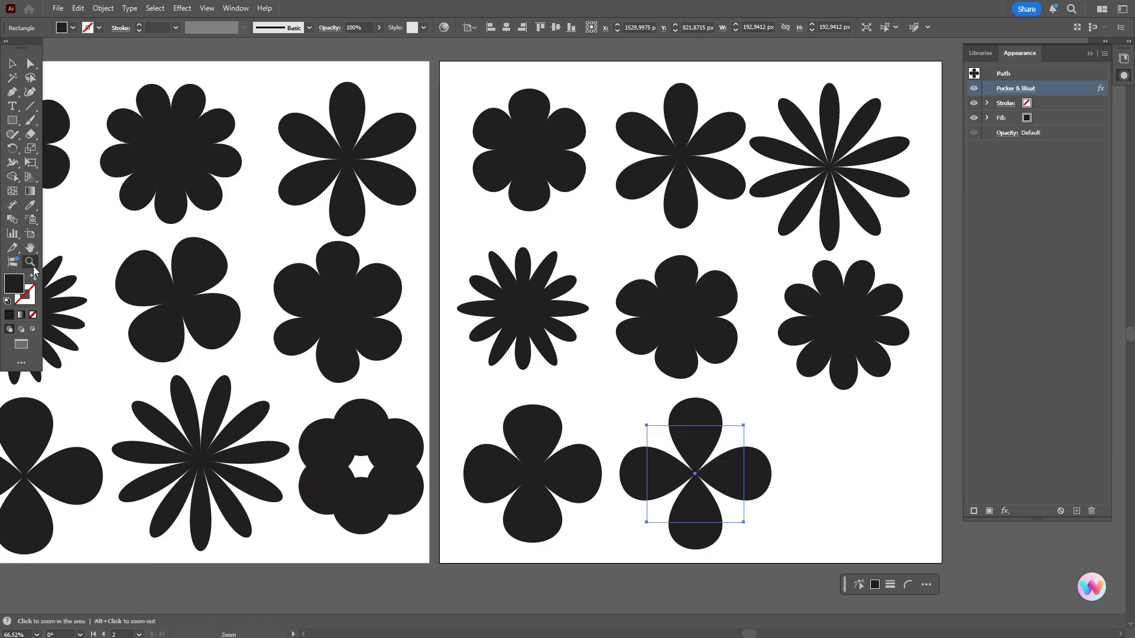
click(743, 461)
click(745, 471)
click(725, 473)
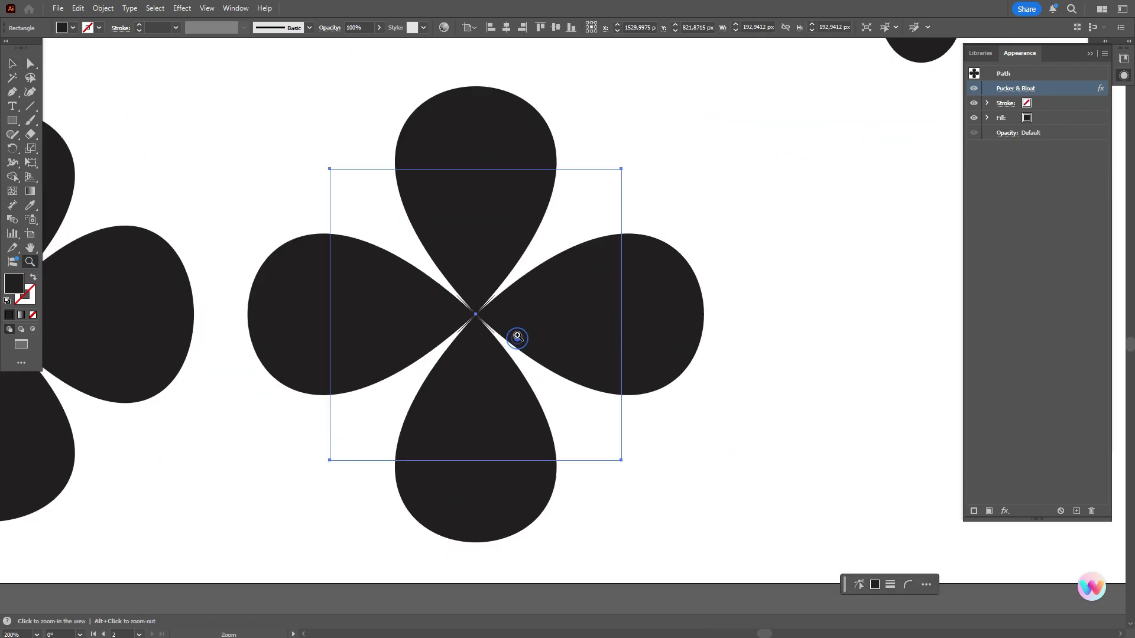
click(708, 480)
click(517, 325)
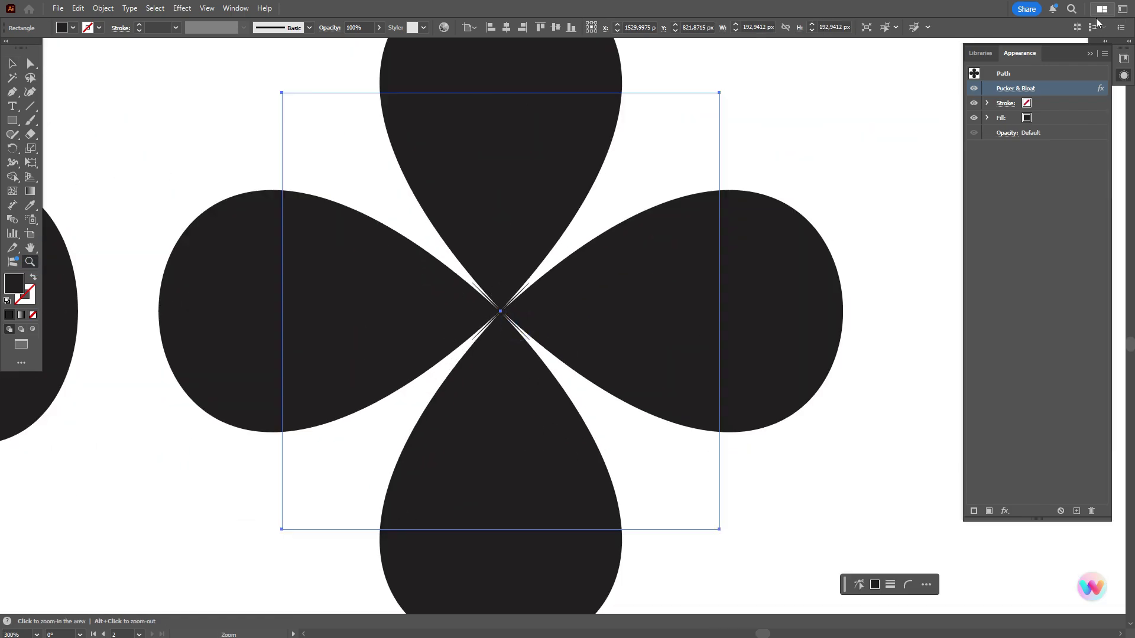
click(1027, 89)
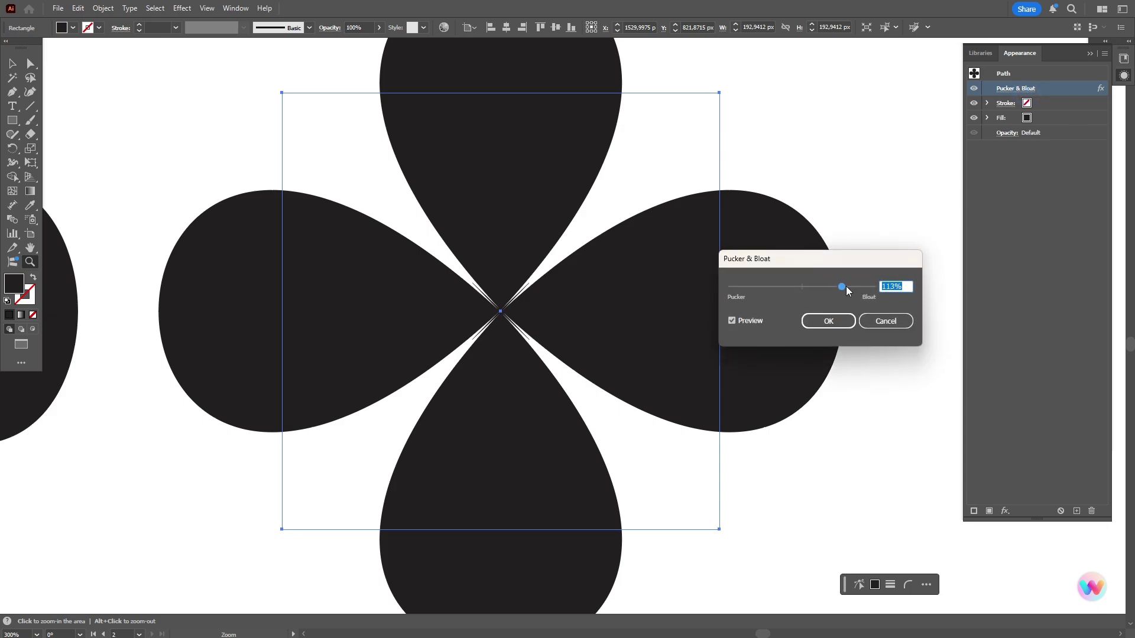
drag(844, 286, 840, 289)
click(839, 287)
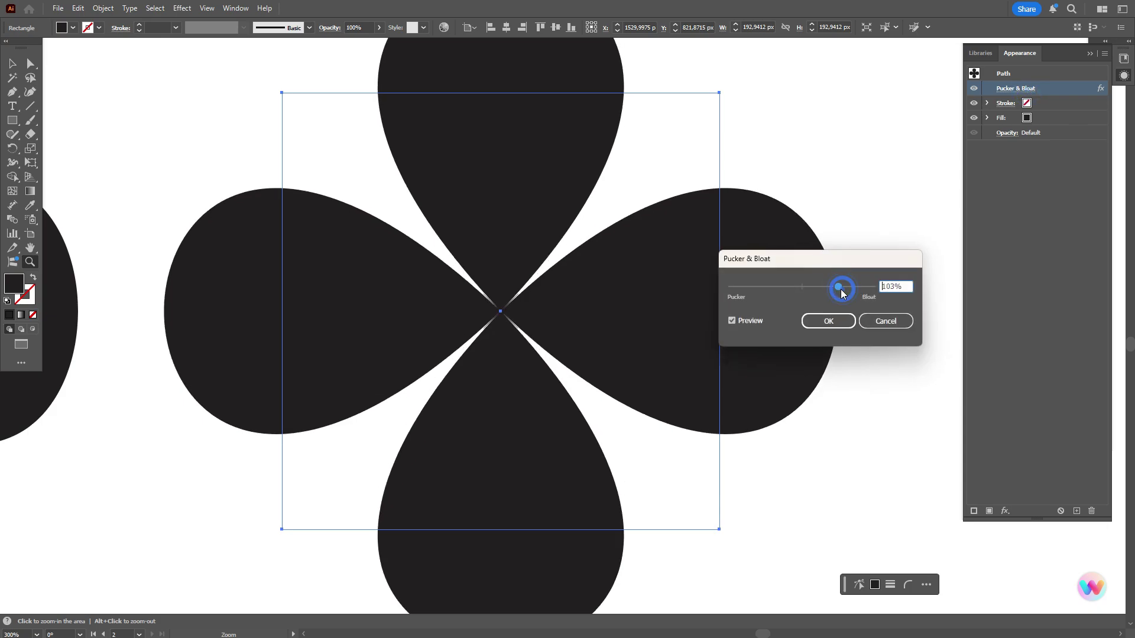
click(843, 323)
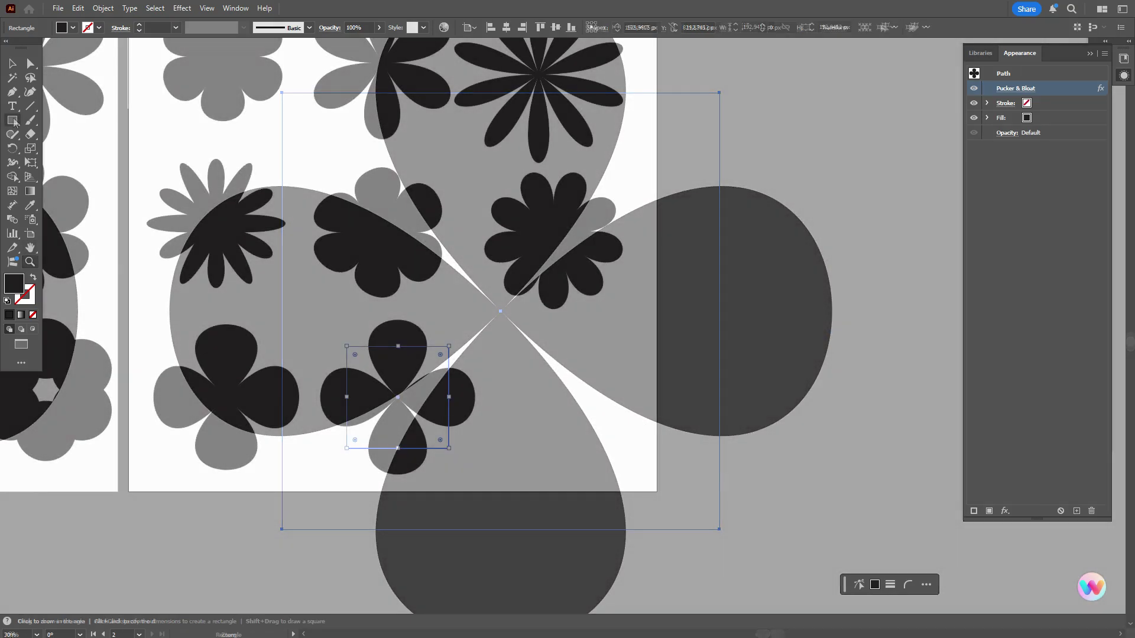
- Draw a circle about 116 px wide in the third row's empty space and duplicate it straight below
click(13, 121)
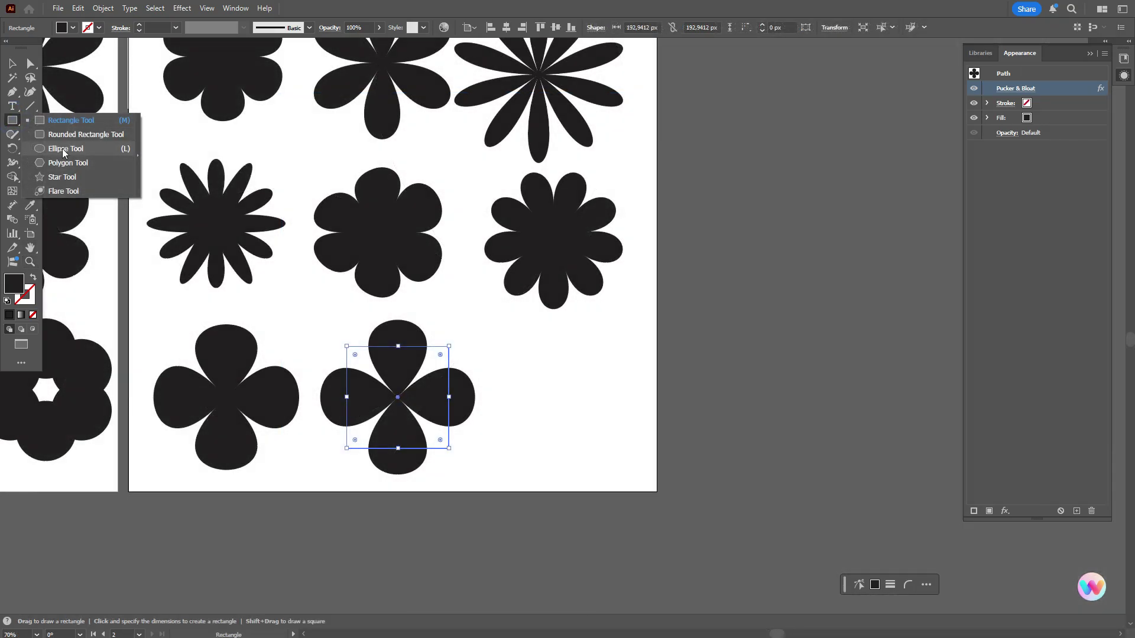
click(57, 145)
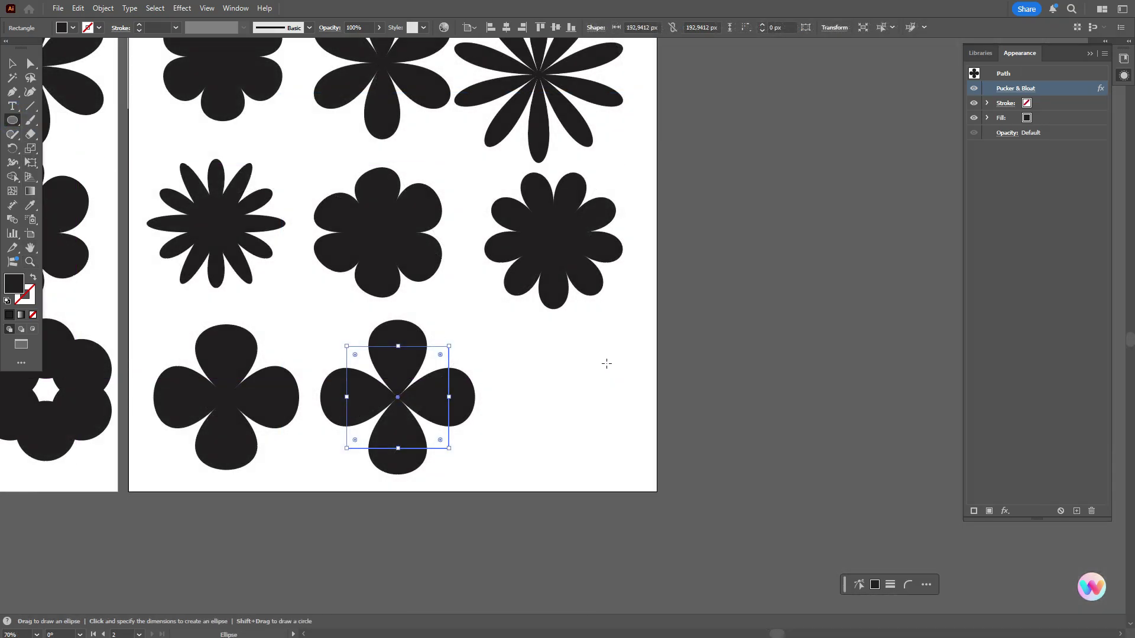
drag(571, 339, 602, 476)
click(11, 63)
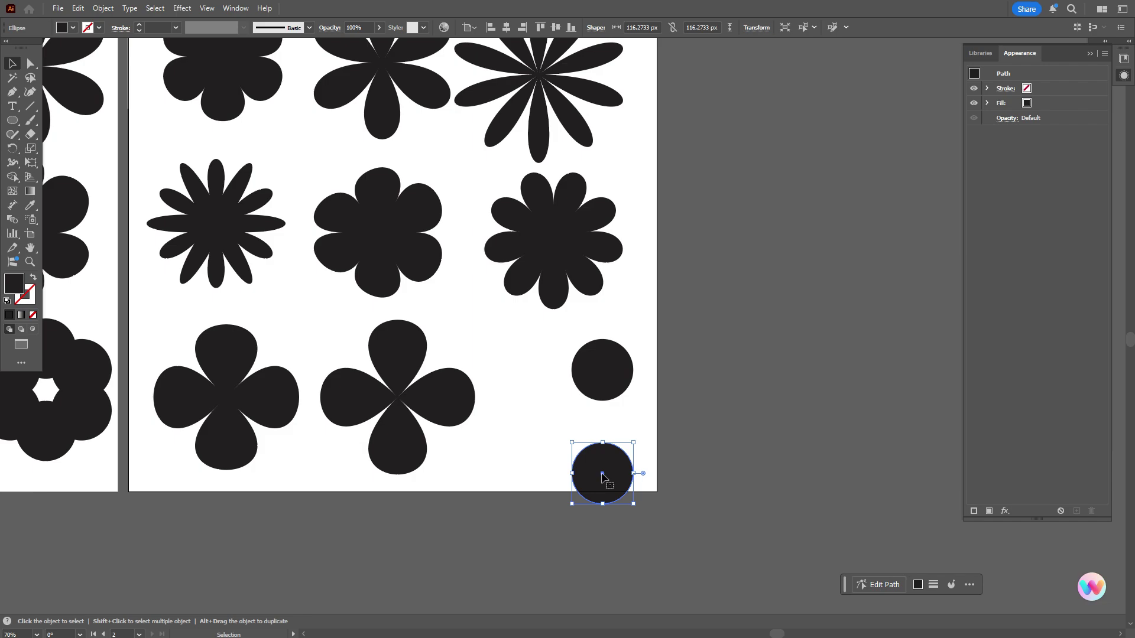
- Select both circles and align their horizontal centres
shift+click(608, 393)
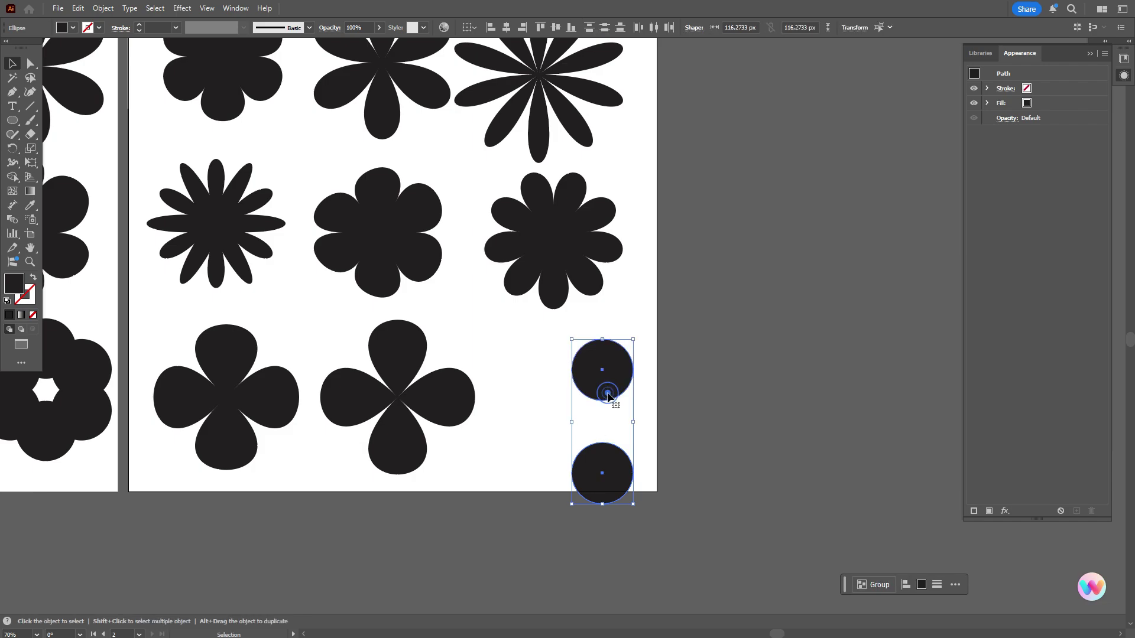
click(903, 589)
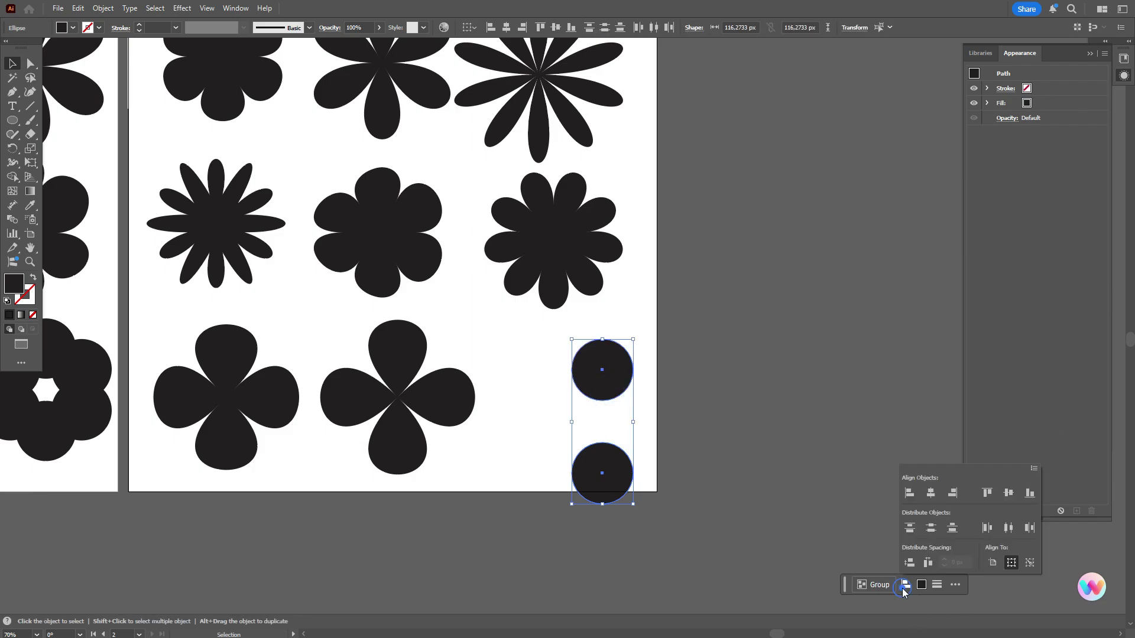
click(931, 494)
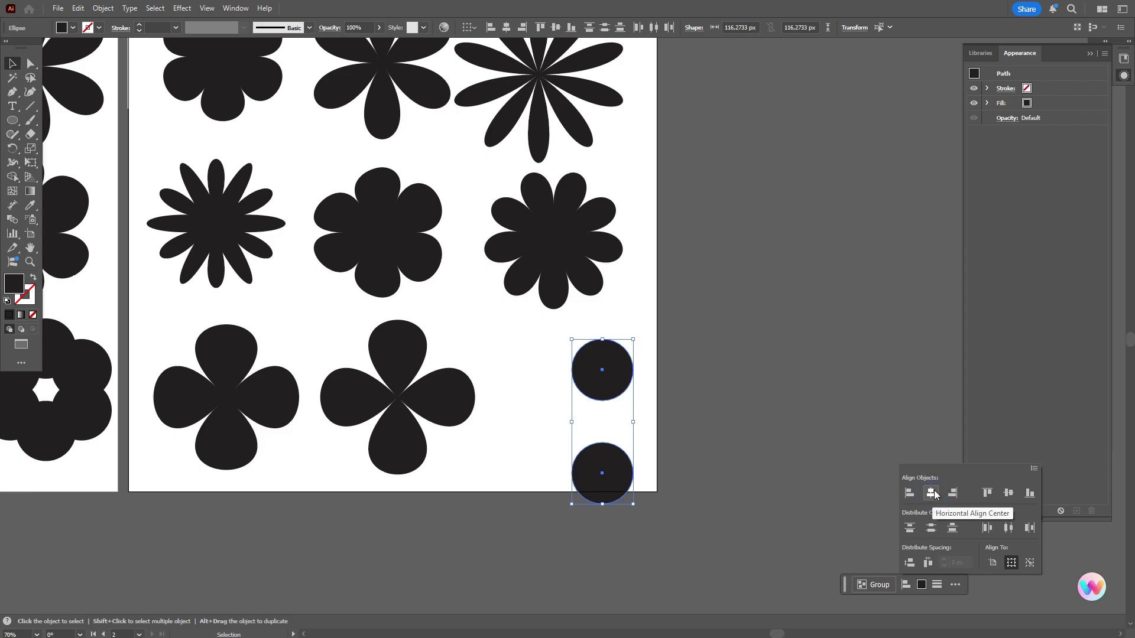
click(1122, 76)
click(1100, 190)
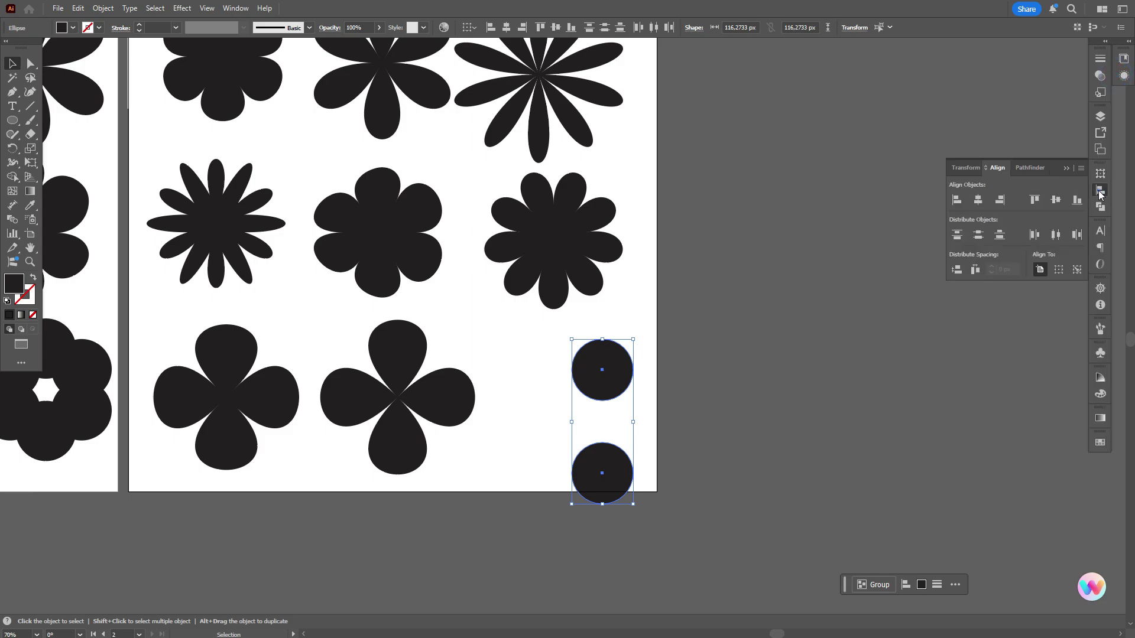
click(979, 201)
- Make a copy of the two circles rotated by 60° and repeat the transformation to complete a ring of six circles
right_click(630, 400)
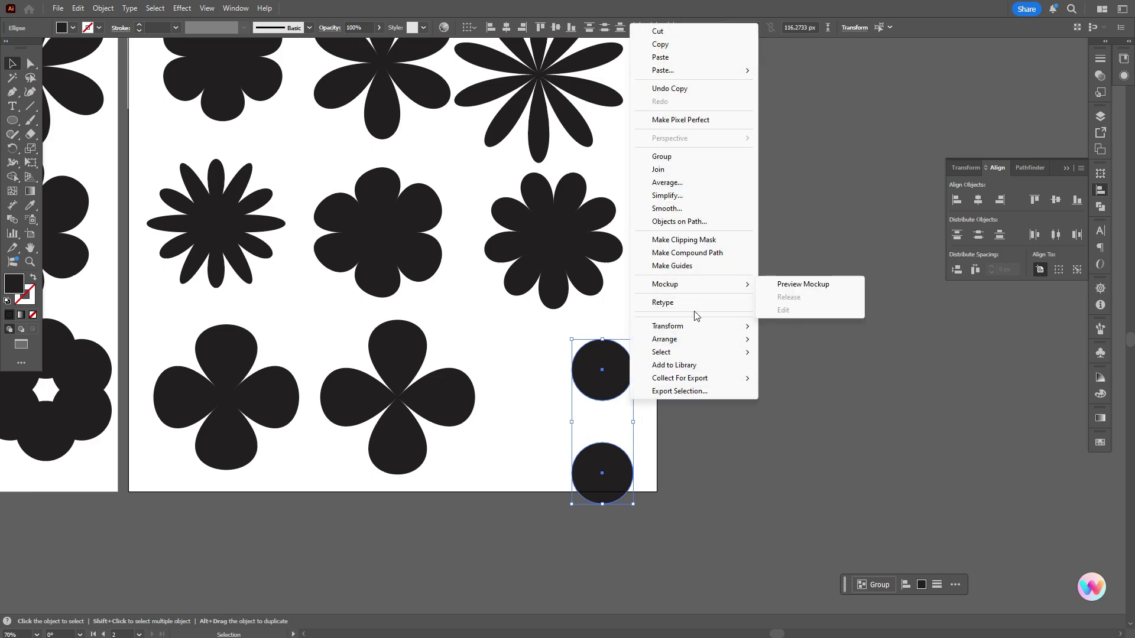
mouse_move(704, 330)
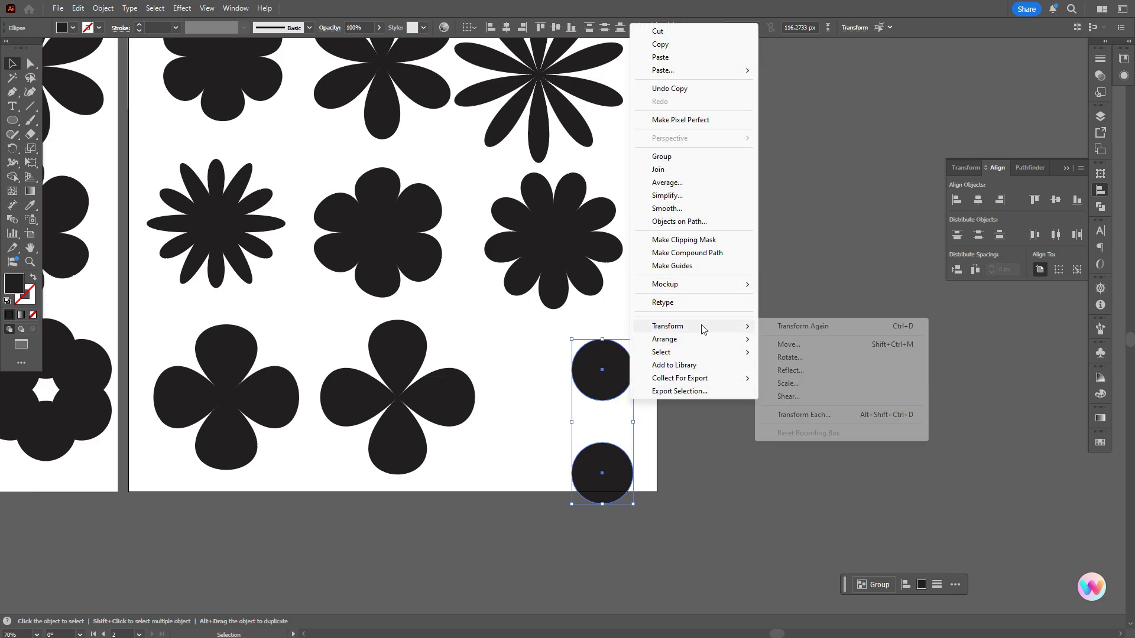
click(814, 357)
text(60)
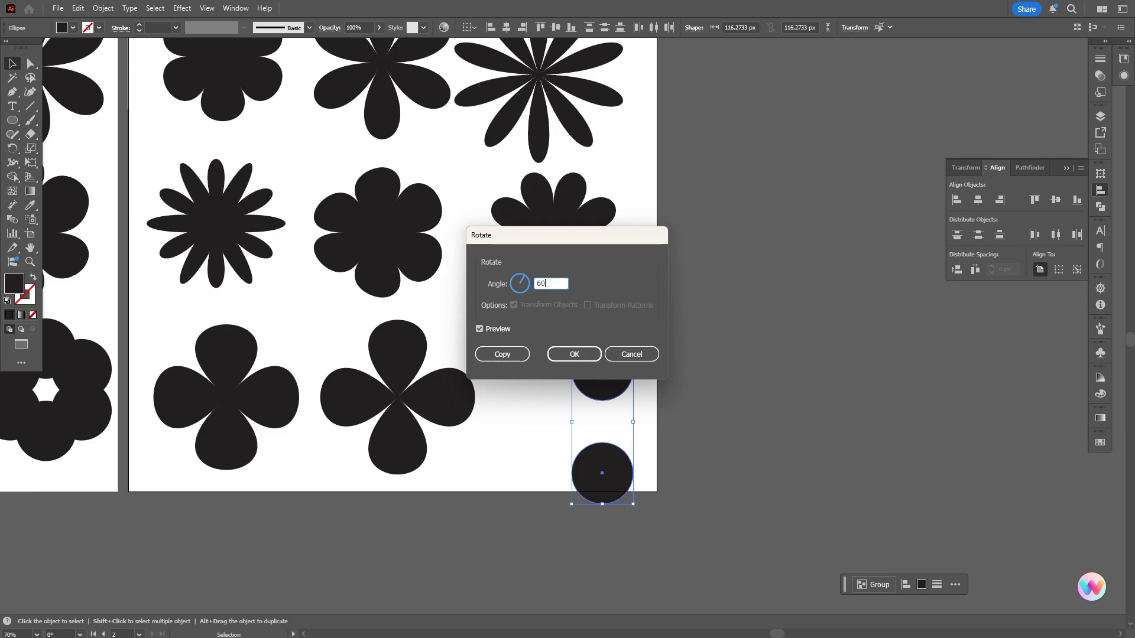
click(515, 350)
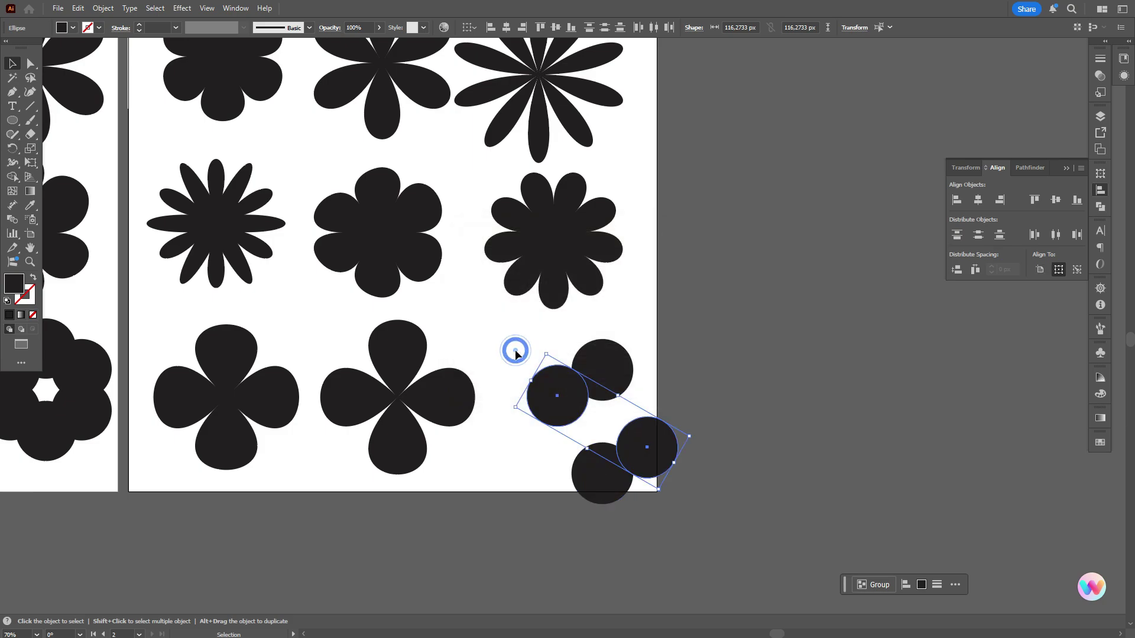
key(ctrl+d)
key(v)
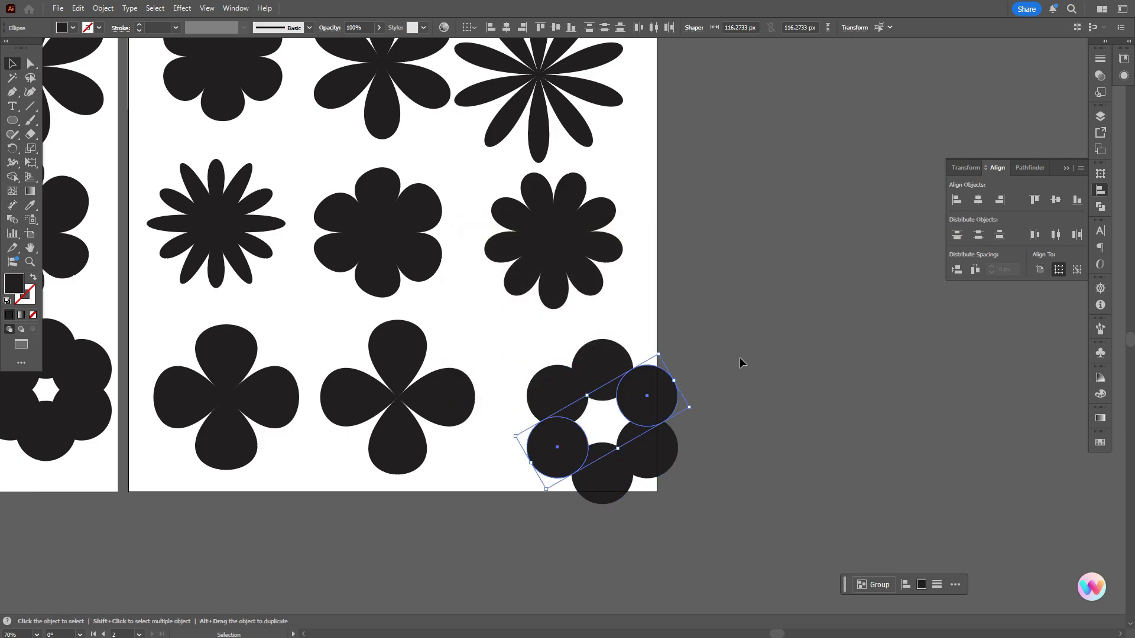
- Select all six circles of the ring and move them together to the empty area beside the artboard
click(761, 373)
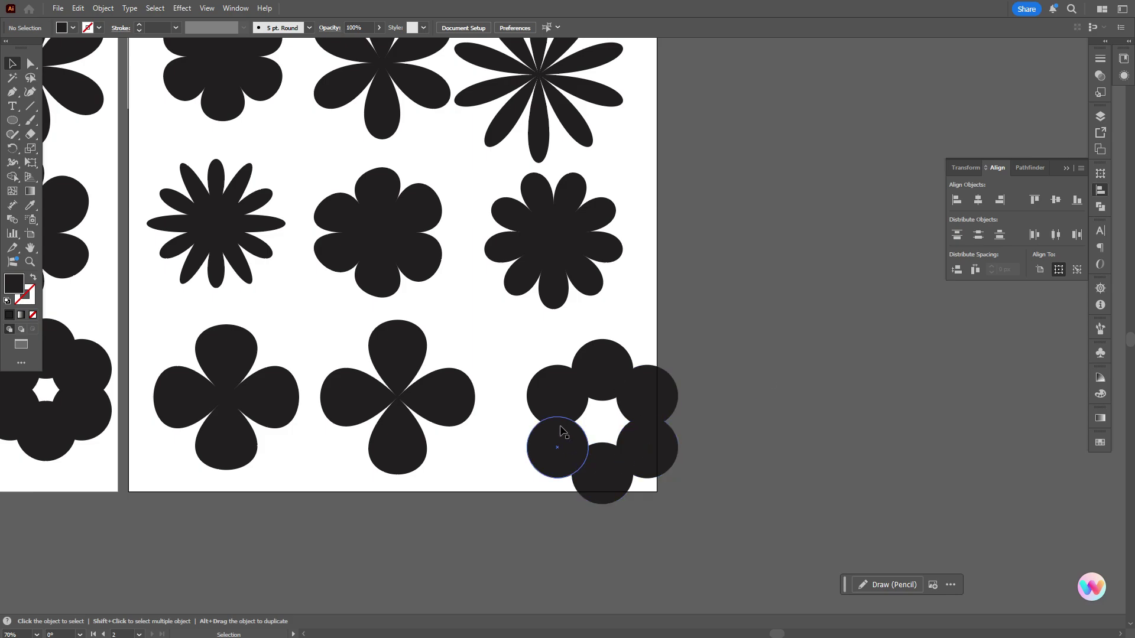
drag(540, 352, 683, 498)
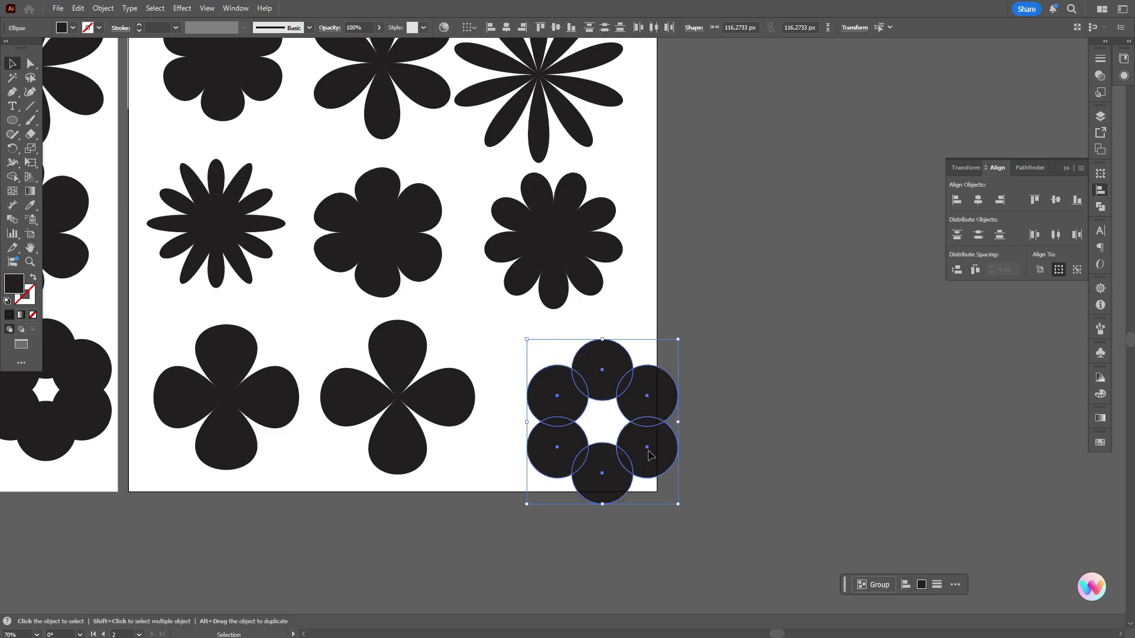
drag(649, 453, 789, 449)
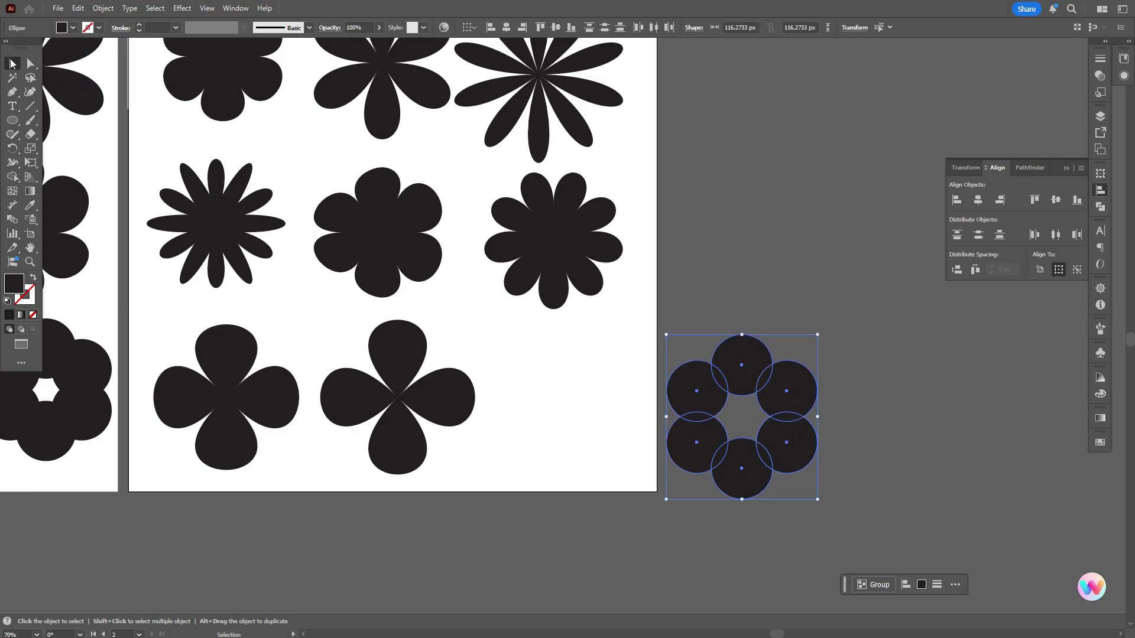
- Expand the appearance of the two four-petal flowers in the third row
click(243, 350)
shift+click(381, 363)
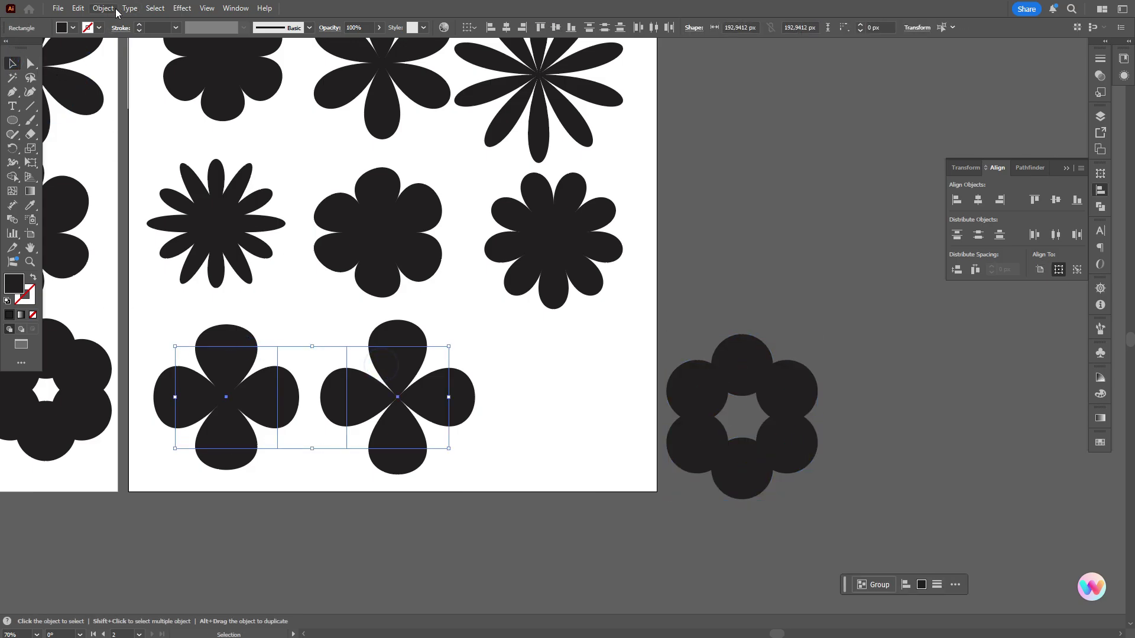
click(104, 8)
click(177, 190)
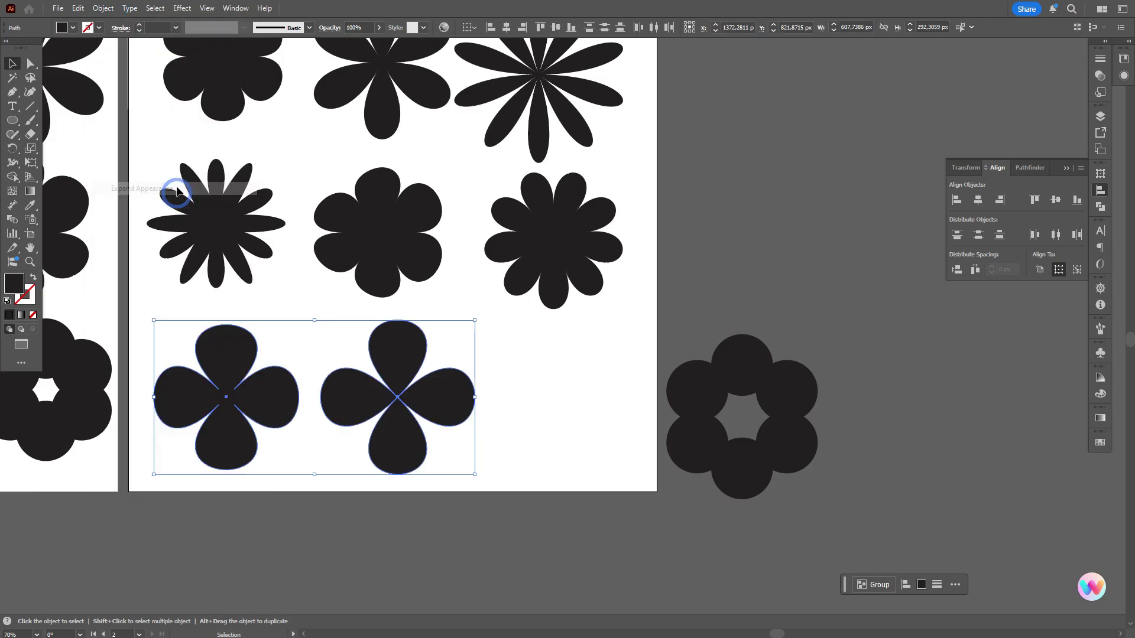
click(572, 331)
scroll(524, 390, up, 1)
scroll(524, 393, down, 1)
- Move the six-circle ring into the third row's empty space and place a copy of it beside the artboard
drag(689, 324, 630, 430)
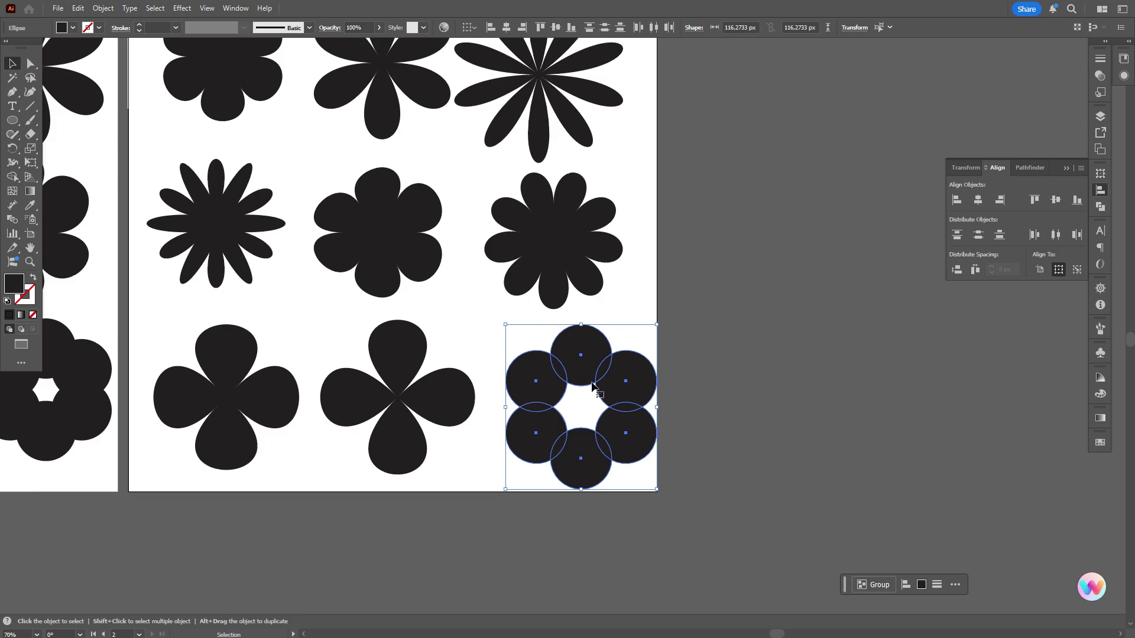
drag(592, 387, 819, 382)
click(946, 338)
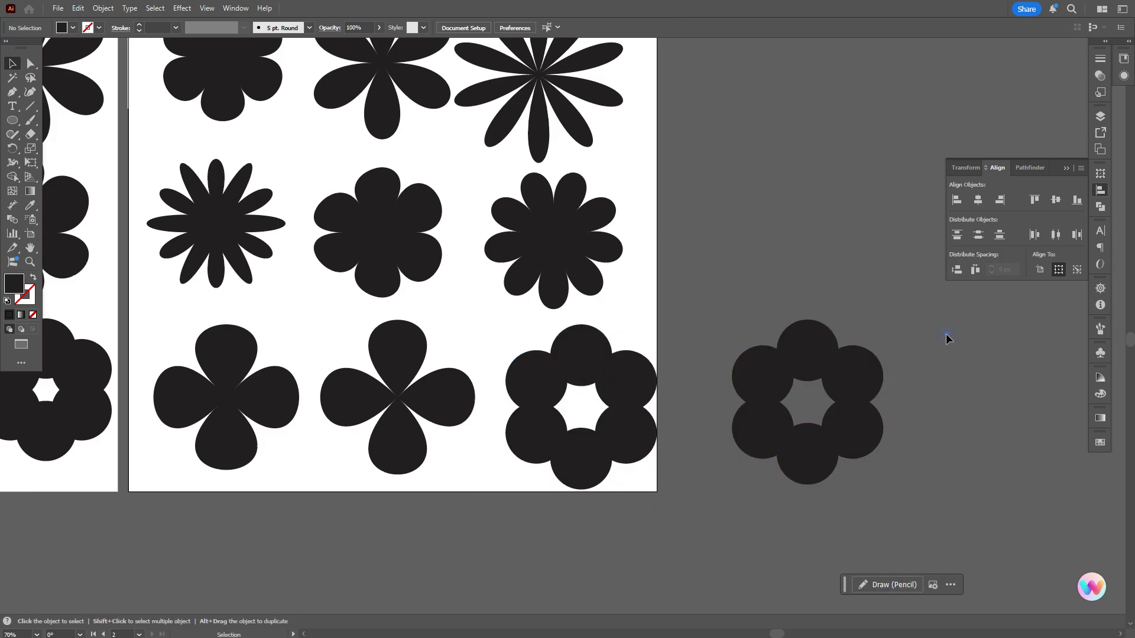
- Delete the four side circles of the copied ring, keeping only its uppermost and lowermost circles
click(765, 383)
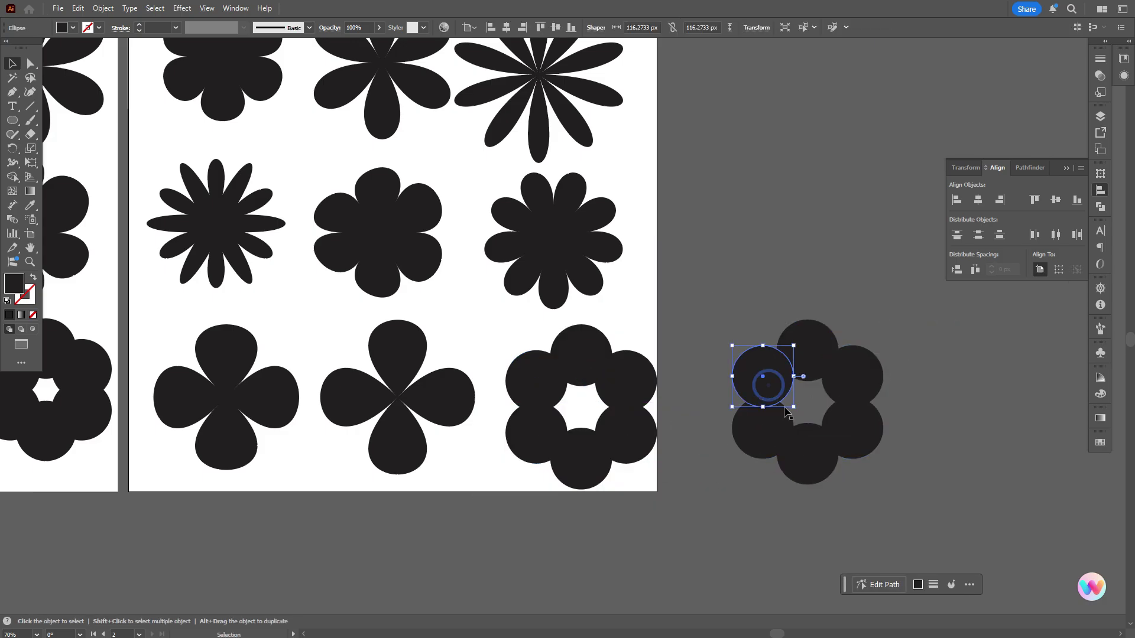
key(Delete)
click(767, 434)
key(Delete)
click(806, 456)
click(854, 431)
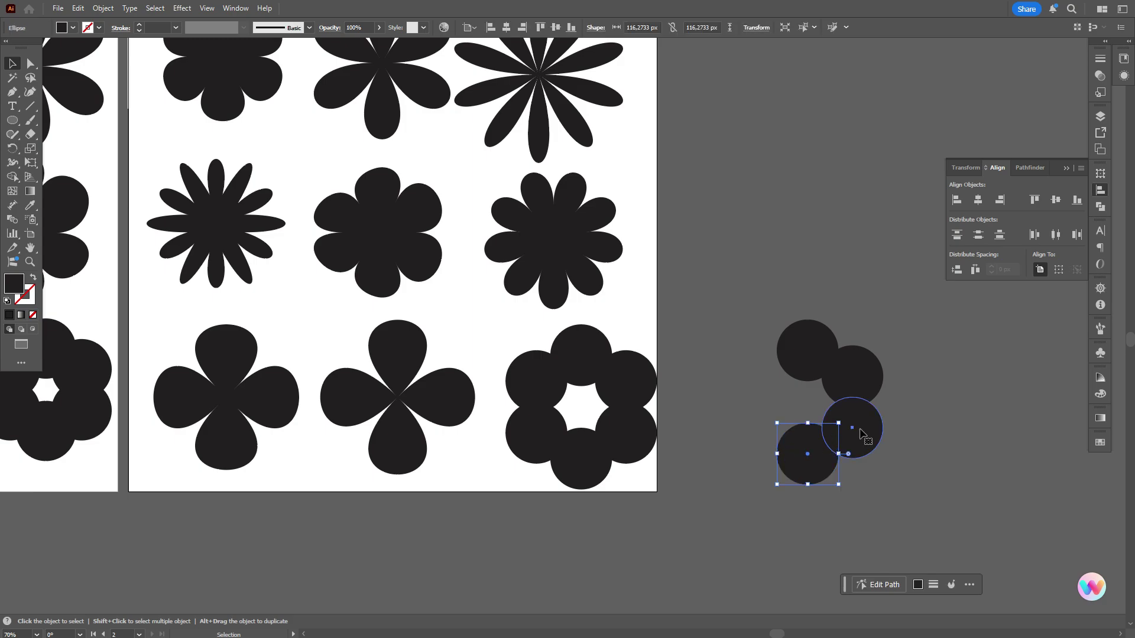
key(Delete)
click(861, 397)
key(Delete)
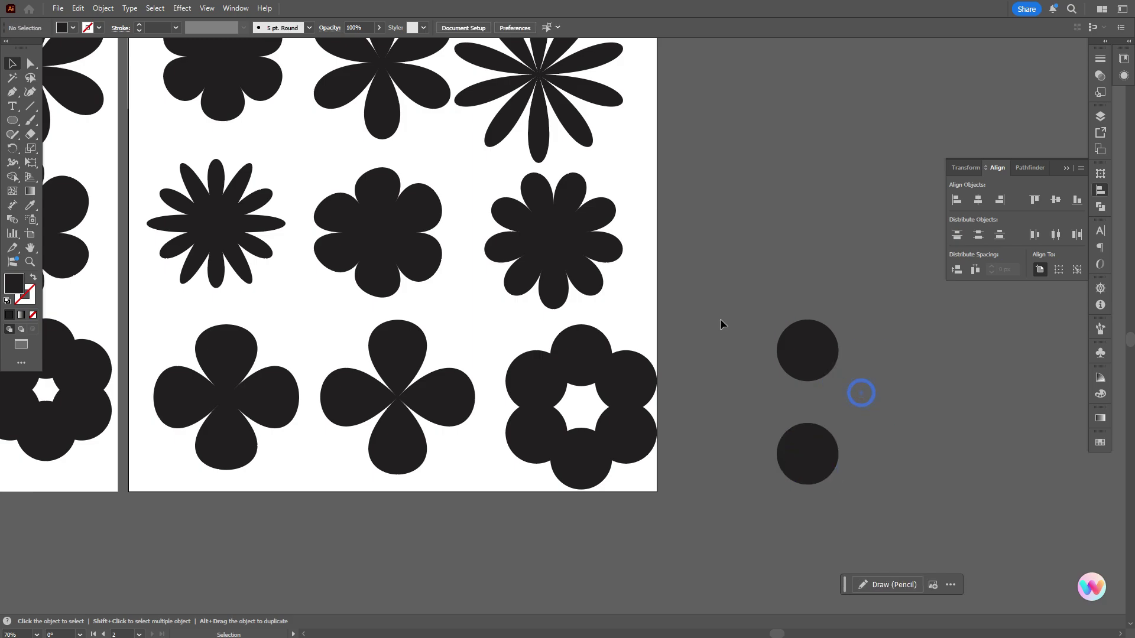
- Convert the upper circle's top anchor point and the lower circle's bottom anchor point to corners
click(829, 361)
key(a)
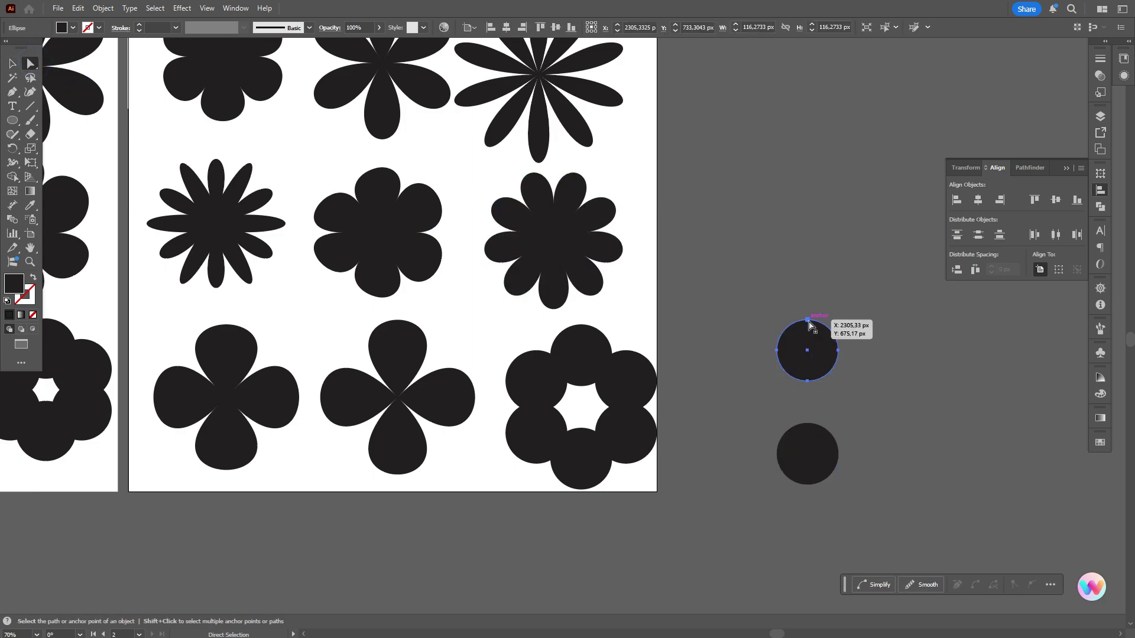
click(809, 322)
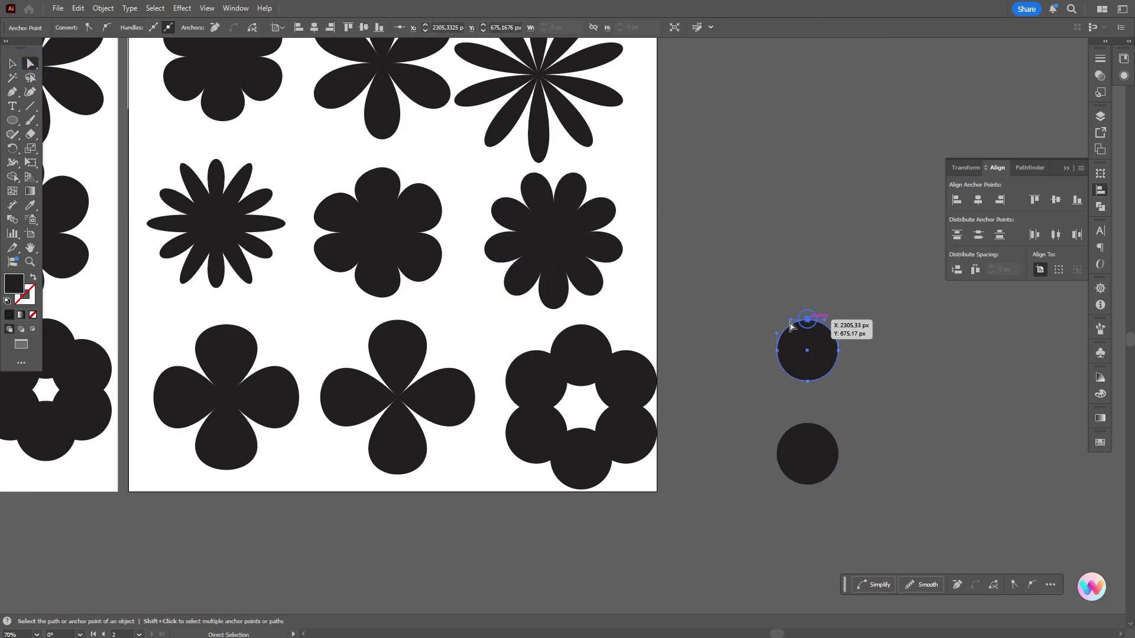
click(88, 28)
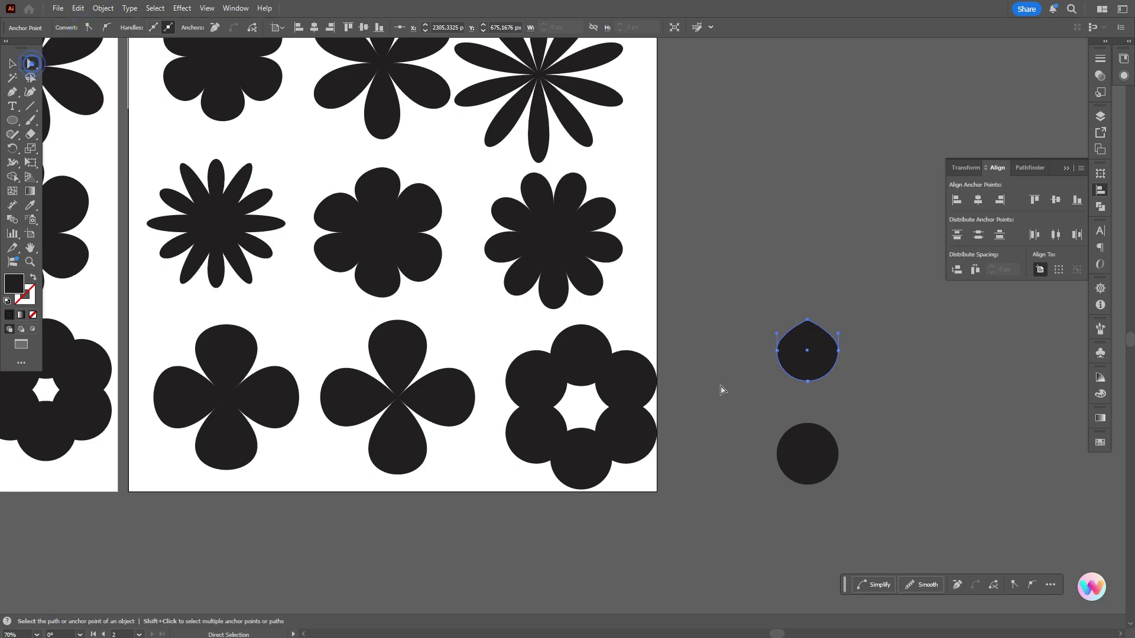
click(807, 454)
click(807, 484)
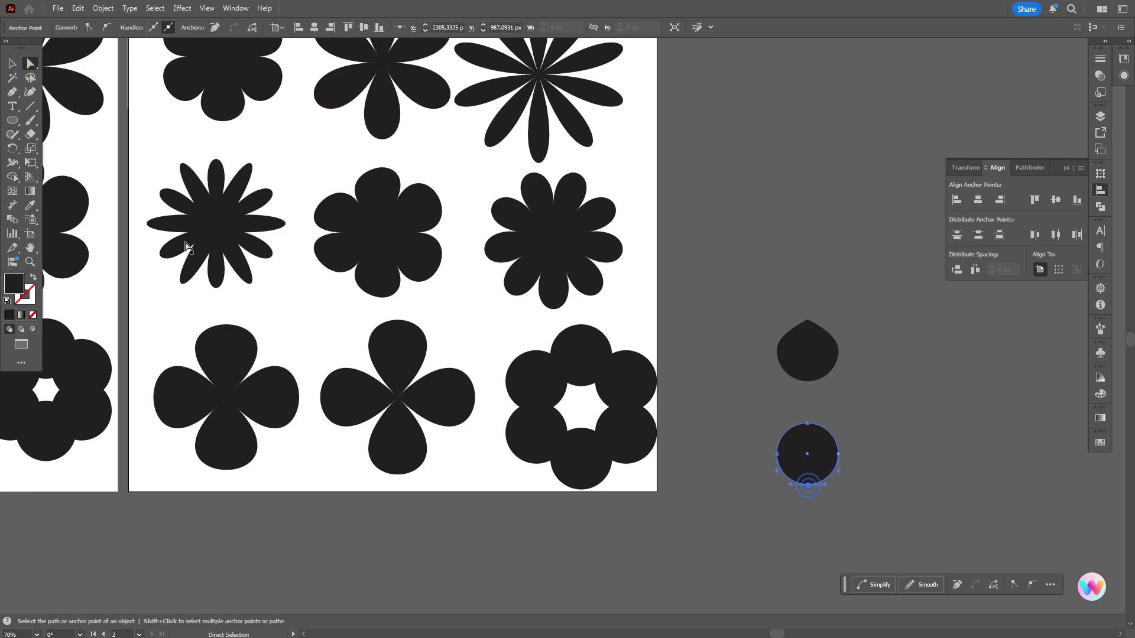
click(87, 27)
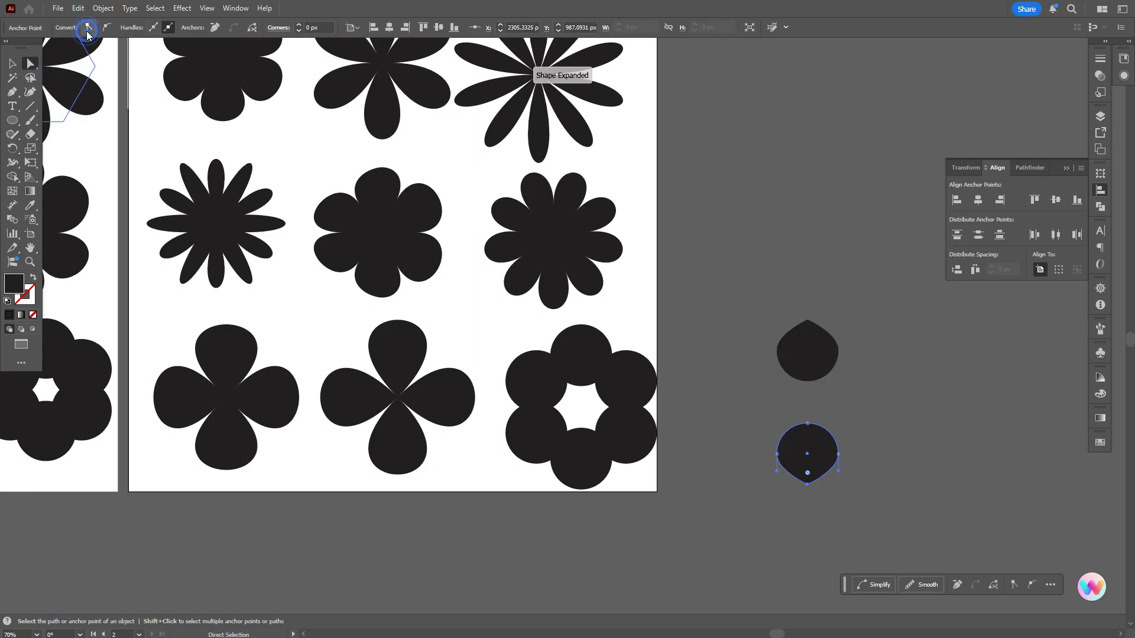
- Complete a six-petal ring from the two pointed shapes with repeated copies rotated by 60°, and move it closer to the artboard
key(v)
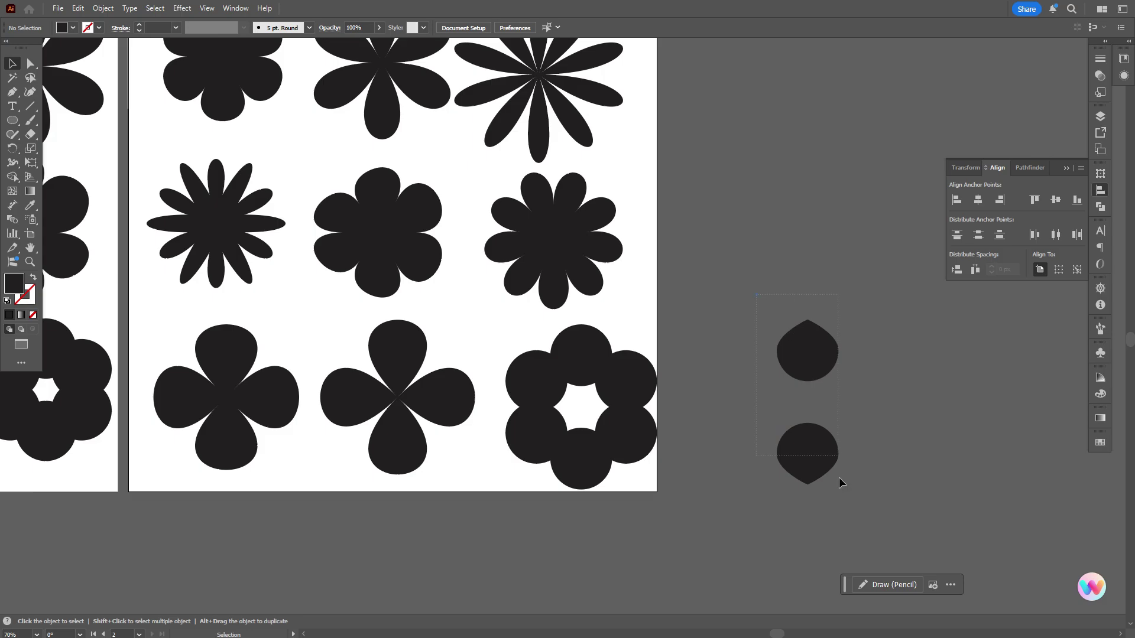
drag(840, 480, 755, 293)
right_click(836, 424)
mouse_move(936, 335)
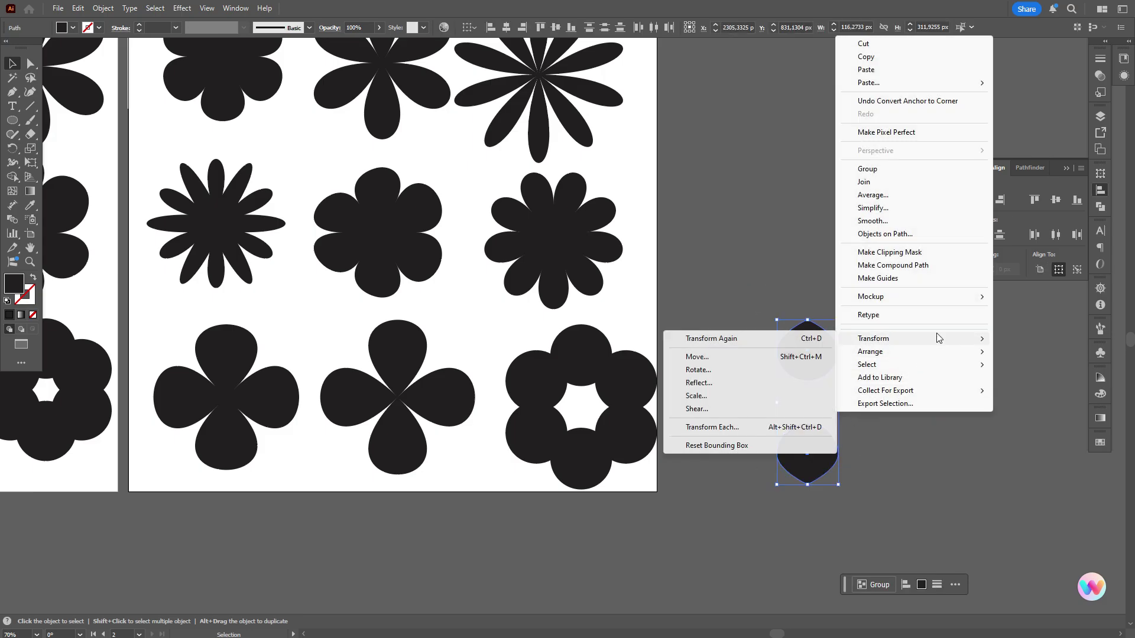
click(744, 372)
click(502, 354)
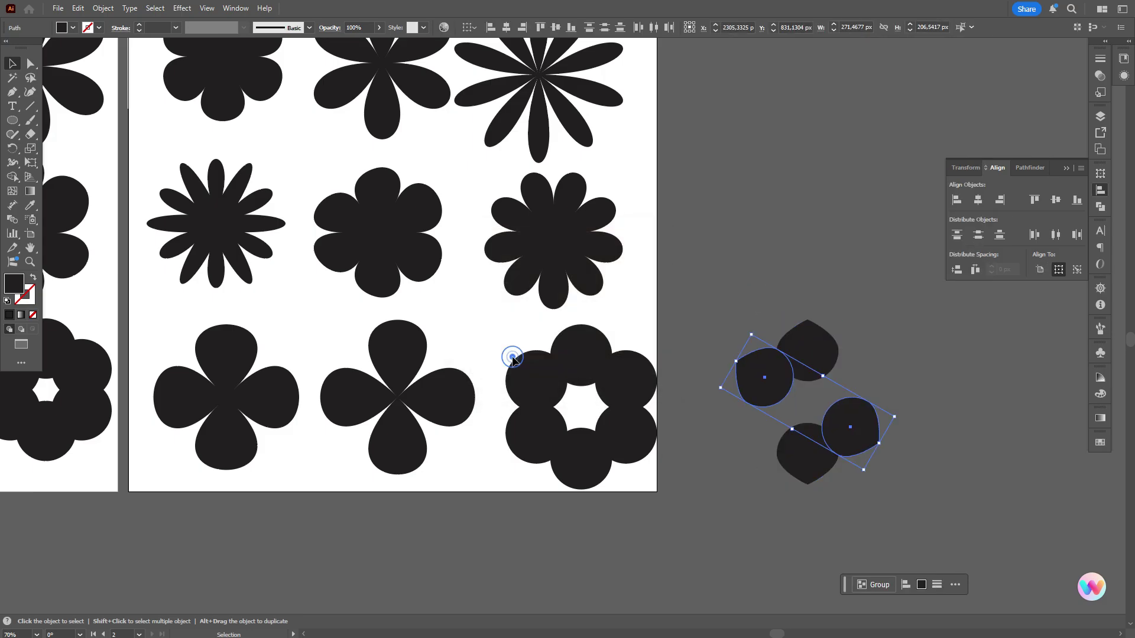
key(ctrl+d)
click(909, 432)
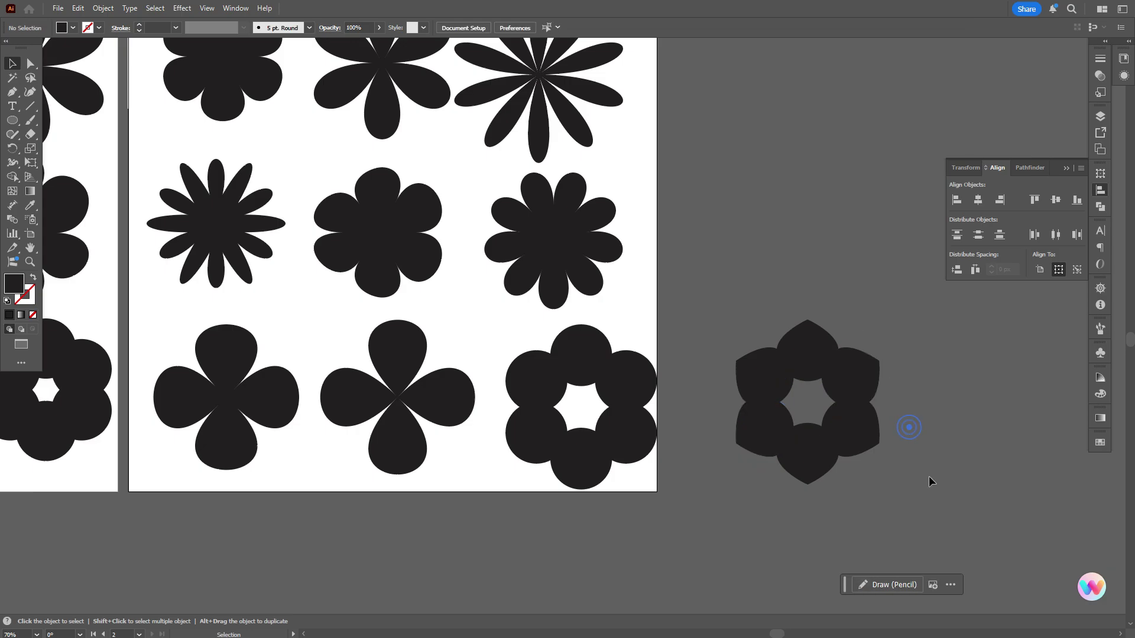
drag(755, 309, 811, 430)
click(907, 423)
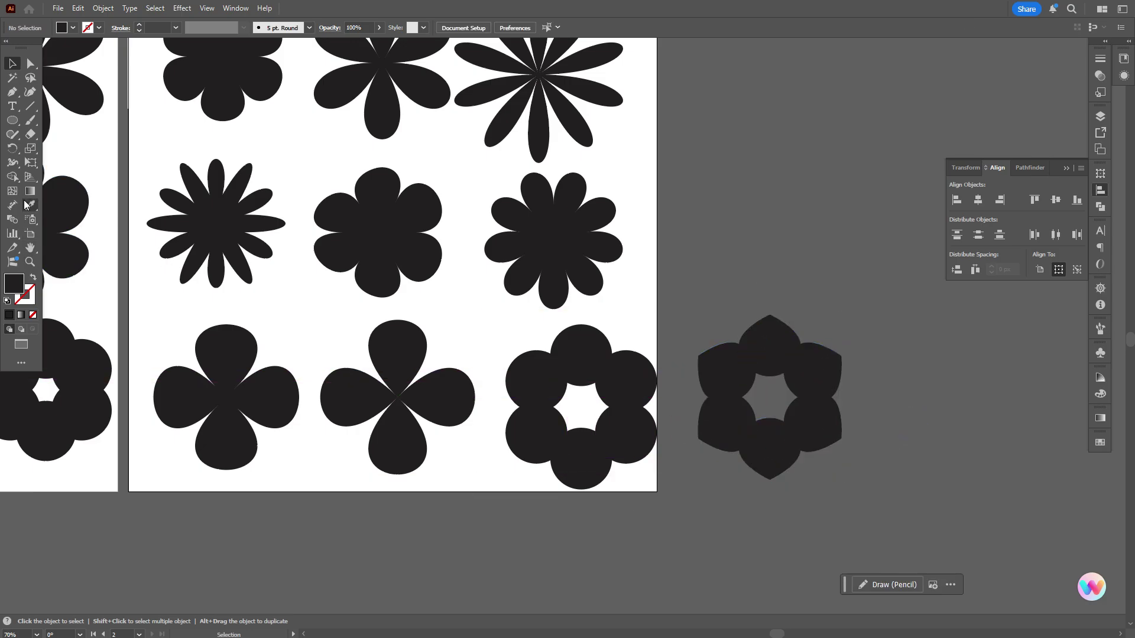
- Cover the centre holes of the pointed flower and the third-row ring with circles about 149 px wide
click(16, 125)
mouse_move(731, 361)
mouse_down()
mouse_move(797, 442)
mouse_move(767, 397)
mouse_move(779, 404)
mouse_move(589, 417)
mouse_up()
click(7, 64)
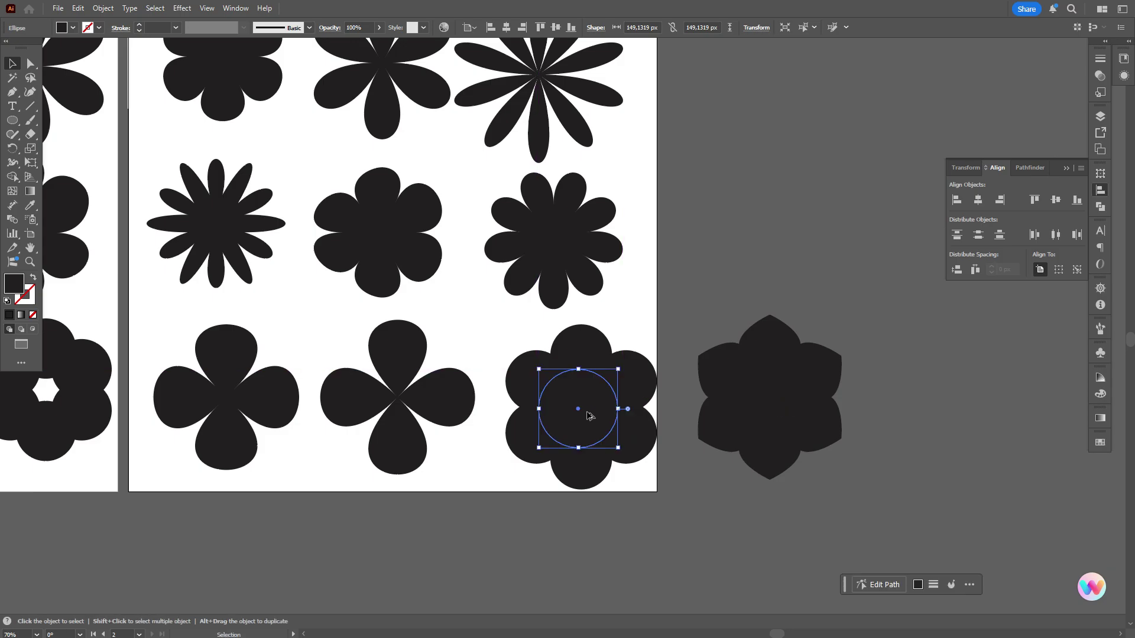
click(956, 432)
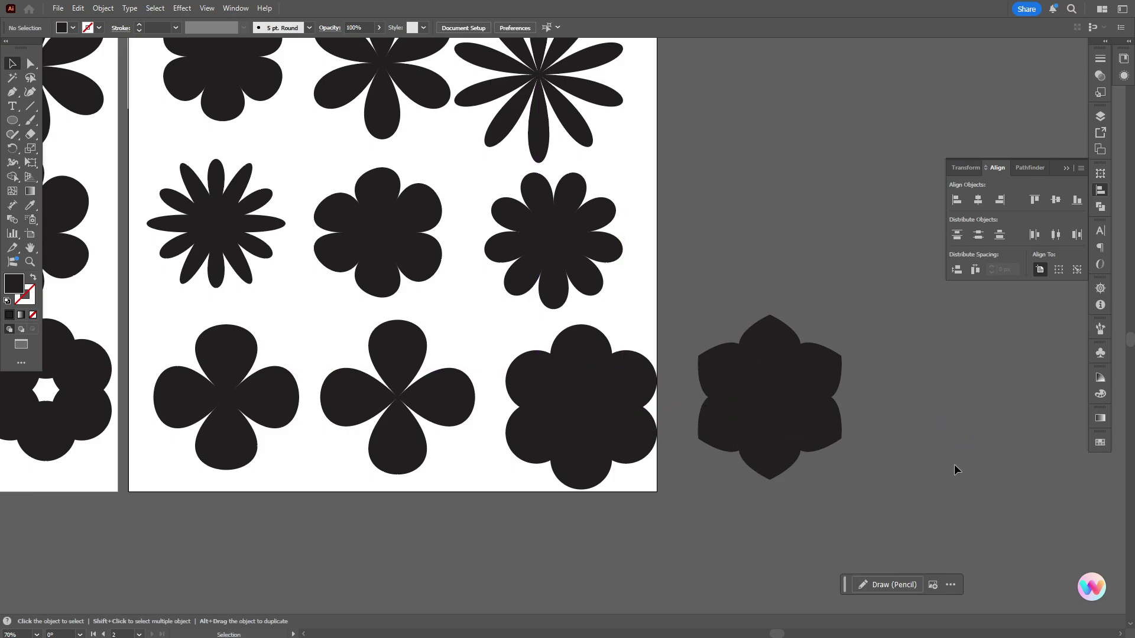
- Create a swatch group named Swatch Group 1 from the six pastel colour rectangles, using the selected artwork
scroll(954, 466, up, 1)
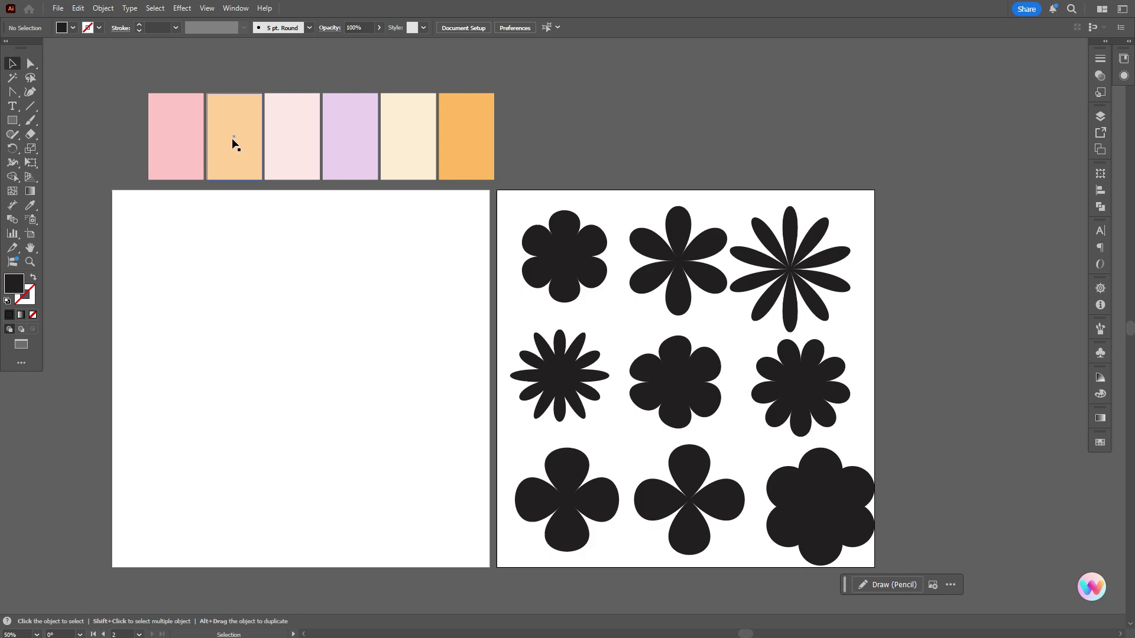
drag(543, 145, 543, 146)
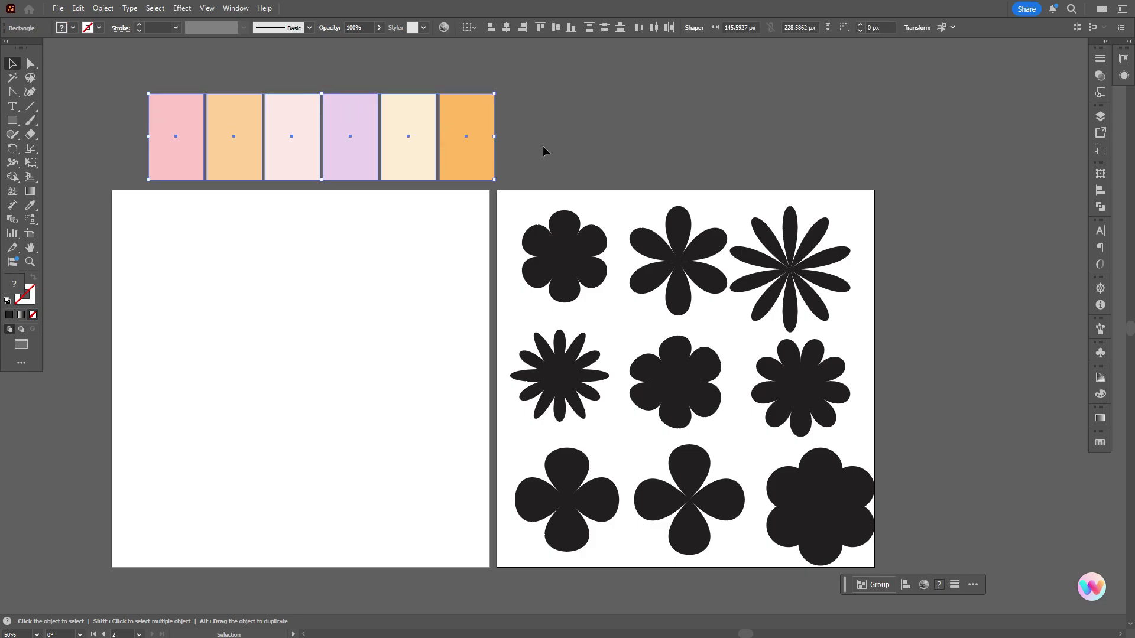
click(1101, 443)
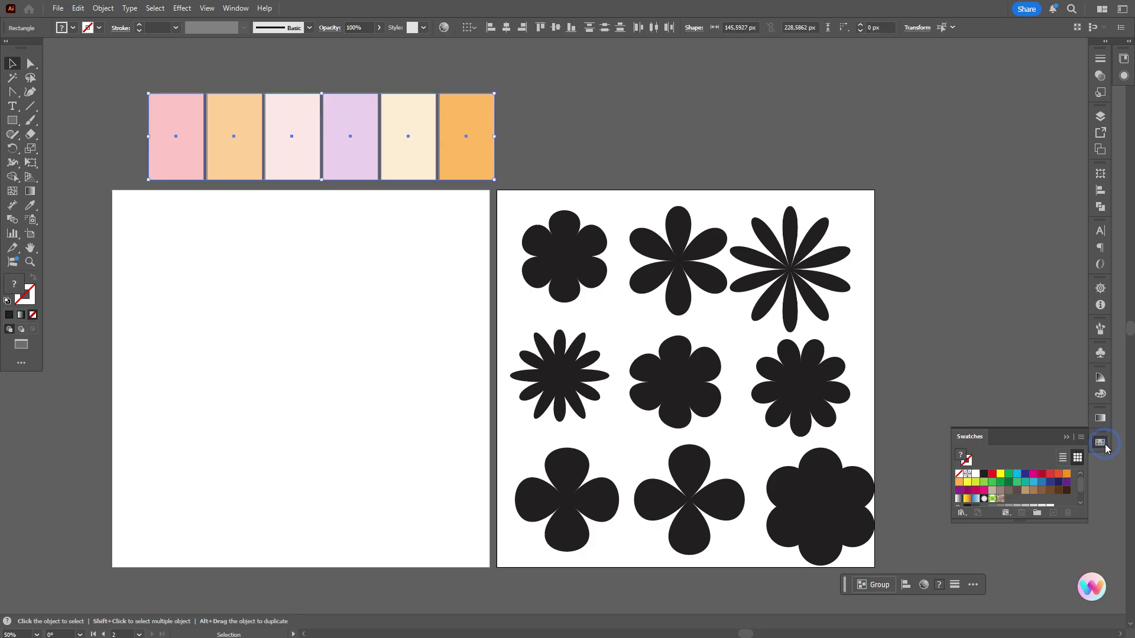
click(1081, 437)
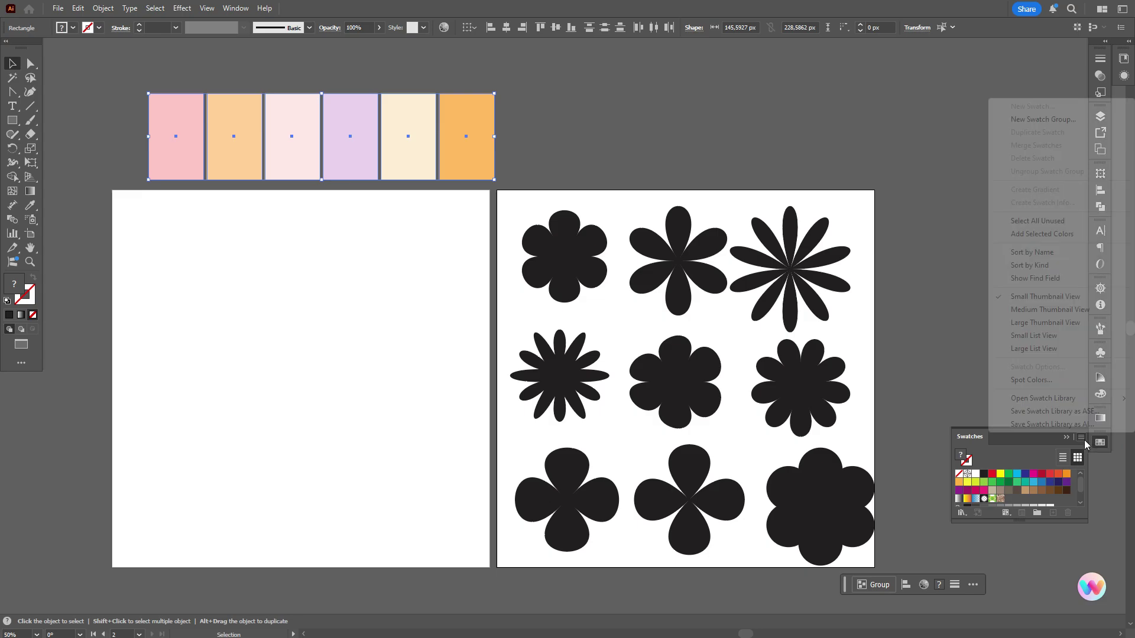
click(1056, 120)
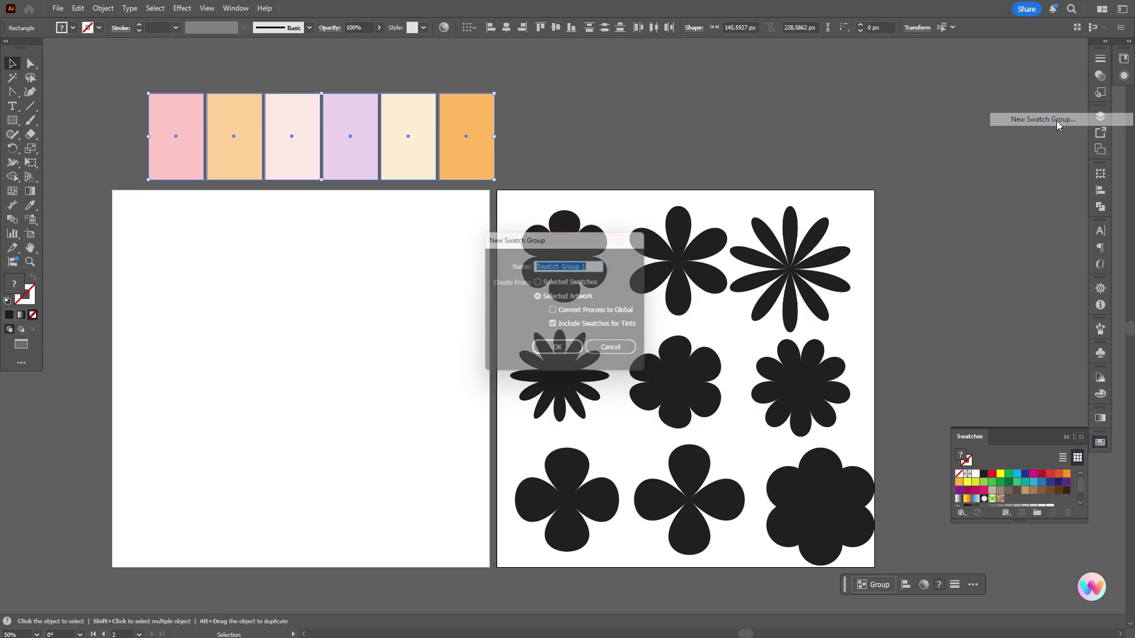
click(559, 351)
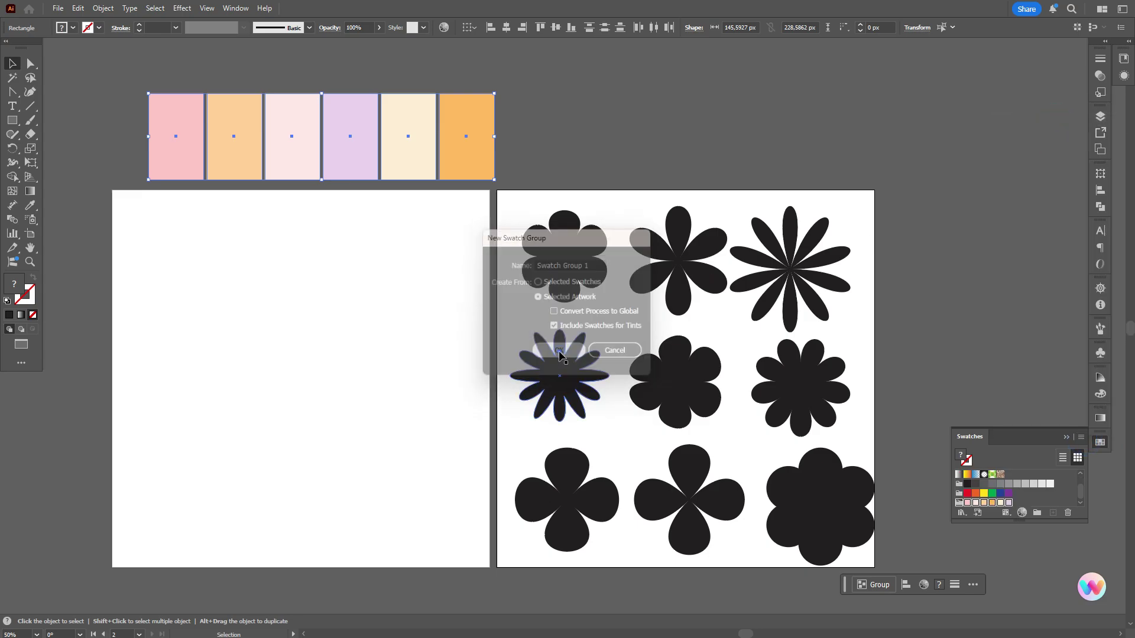
- Limit the swatch display to swatch groups and enlarge it to show the new pastel group
click(1005, 514)
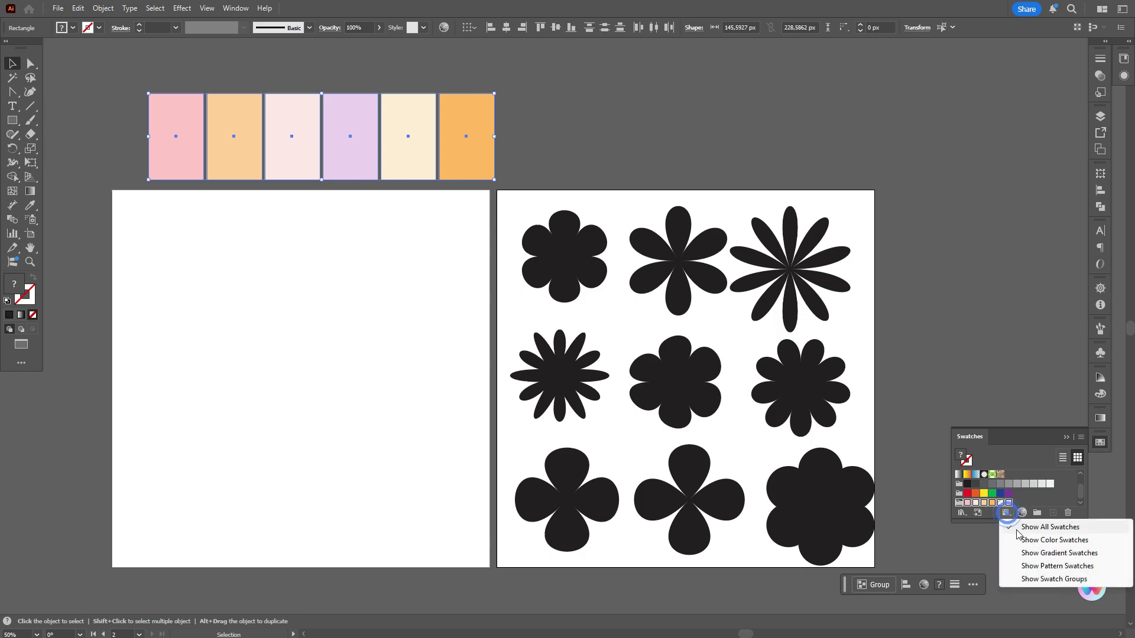
click(1043, 578)
click(1079, 498)
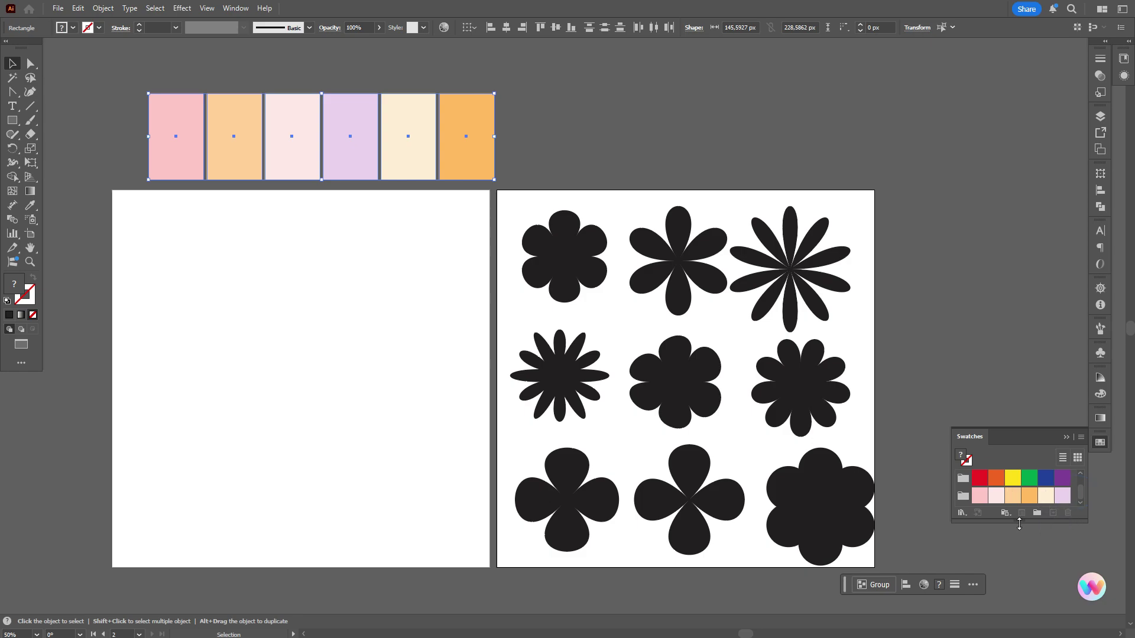
drag(1019, 524, 1020, 535)
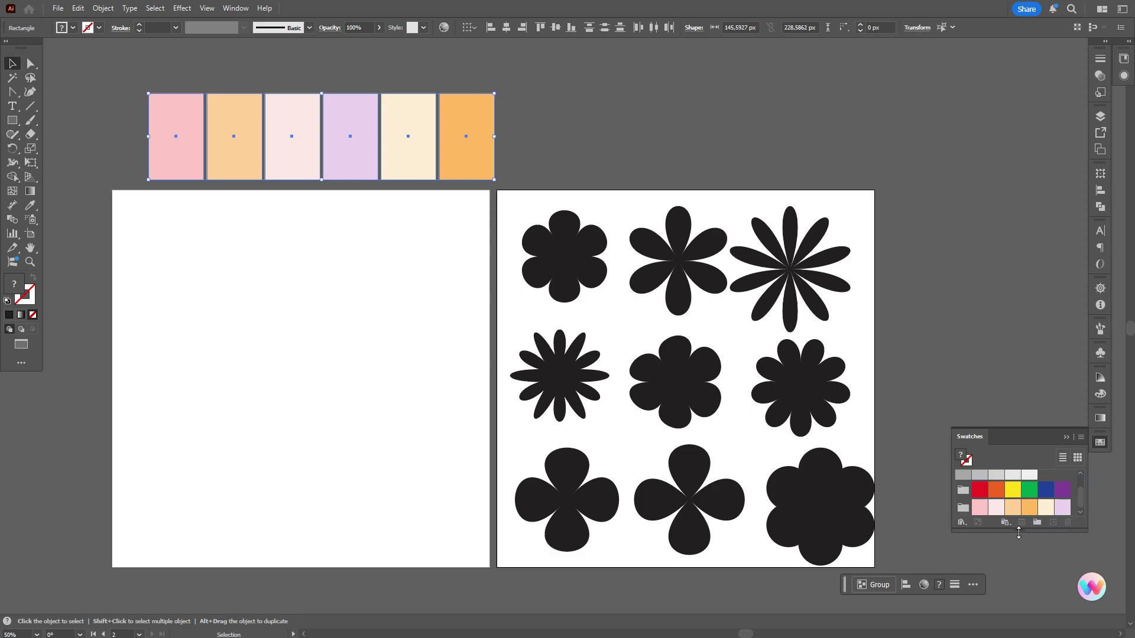
- Shift the row of six colour rectangles slightly to the left above the empty artboard
drag(461, 167, 441, 170)
click(552, 154)
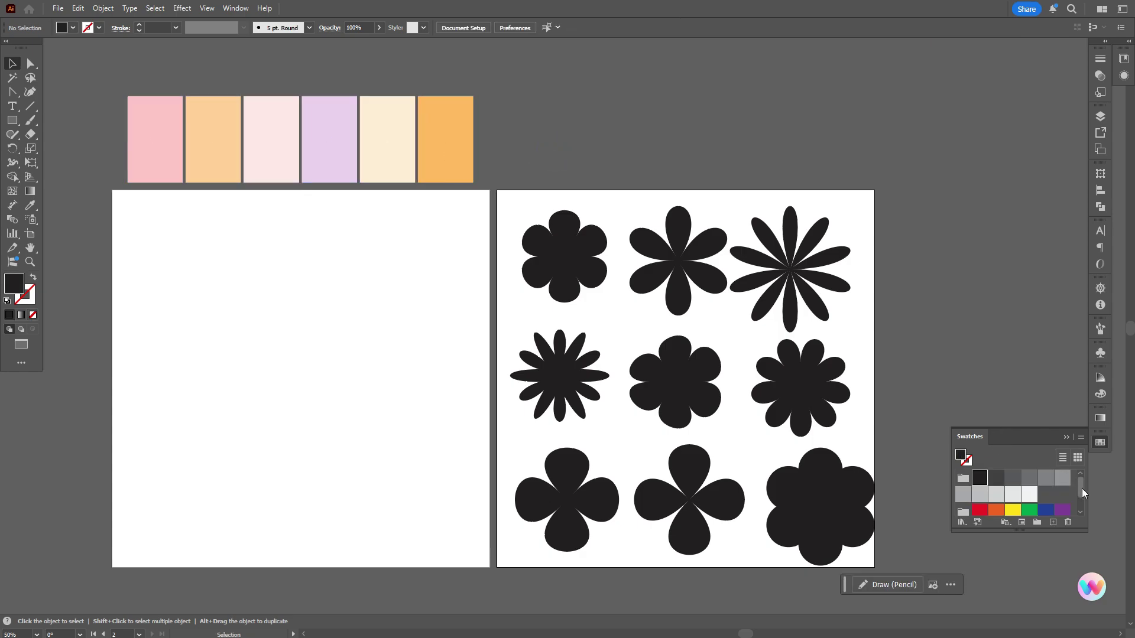
scroll(1082, 488, down, 2)
- Recolour the first-row flowers with the Eyedropper: pink, peach and pale pink, sampled from the colour rectangles
click(560, 270)
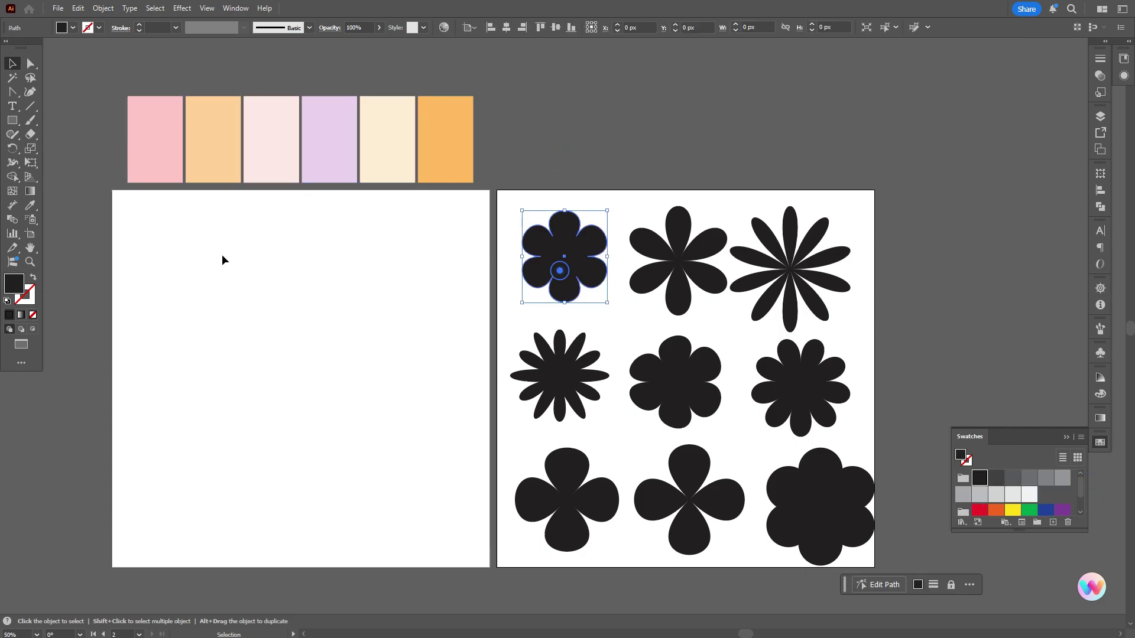
key(i)
click(153, 153)
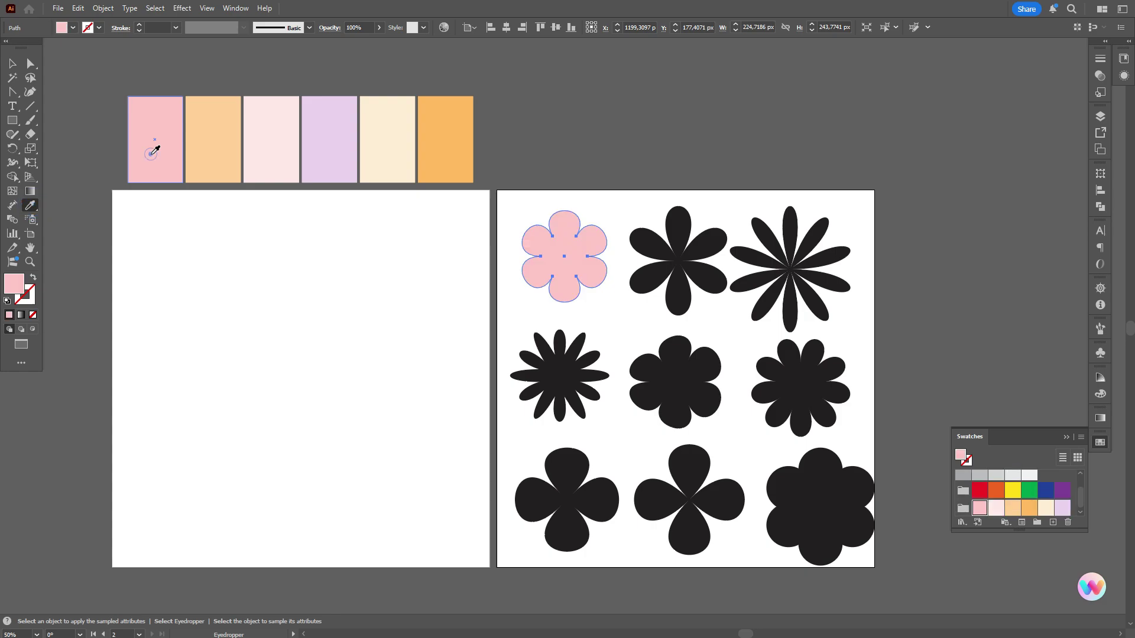
key(v)
click(686, 244)
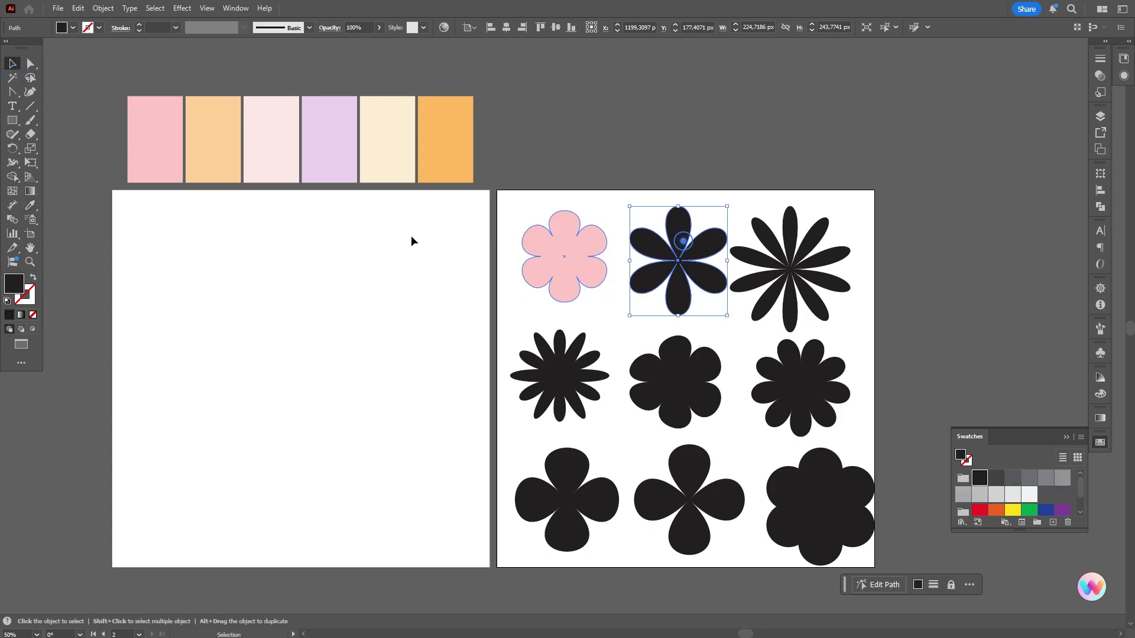
key(i)
click(213, 139)
ctrl+click(790, 269)
click(272, 139)
- Recolour the second-row flowers in order with sampled cream, lavender and pink
ctrl+click(559, 375)
click(387, 139)
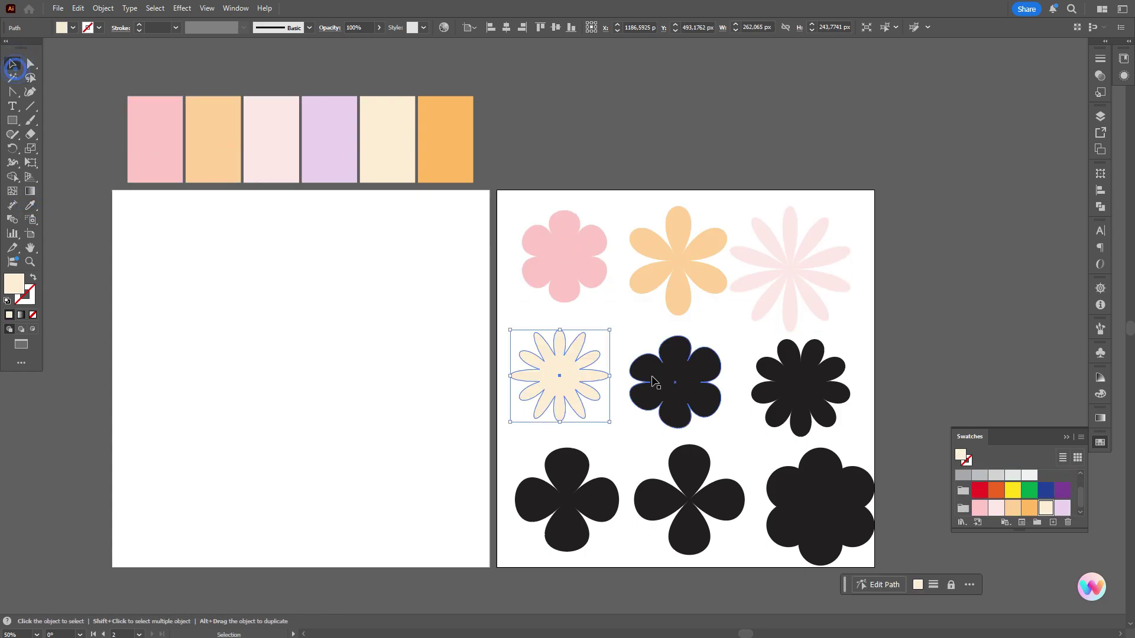
ctrl+click(676, 382)
click(330, 139)
ctrl+click(800, 387)
click(155, 139)
- Recolour the third row's two four-petal flowers with sampled pale pink and lavender
click(12, 64)
click(566, 499)
key(i)
click(271, 139)
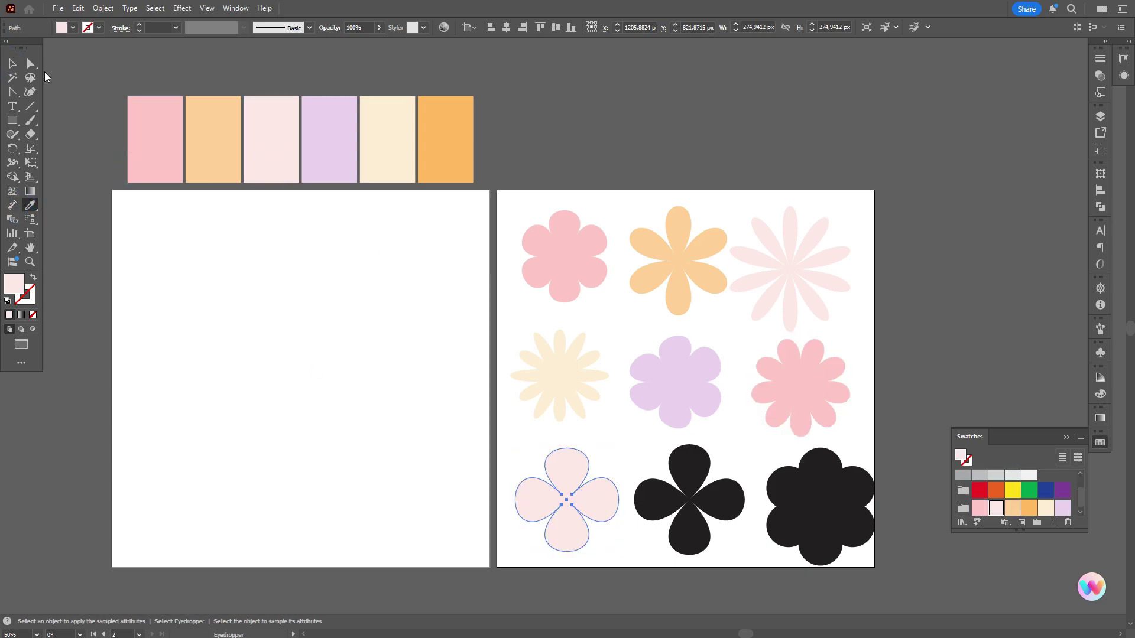
ctrl+click(689, 499)
click(329, 139)
- Recolour the petals of the third row's last black flower with cream sampled from the colour rectangles
key(v)
click(867, 481)
click(868, 482)
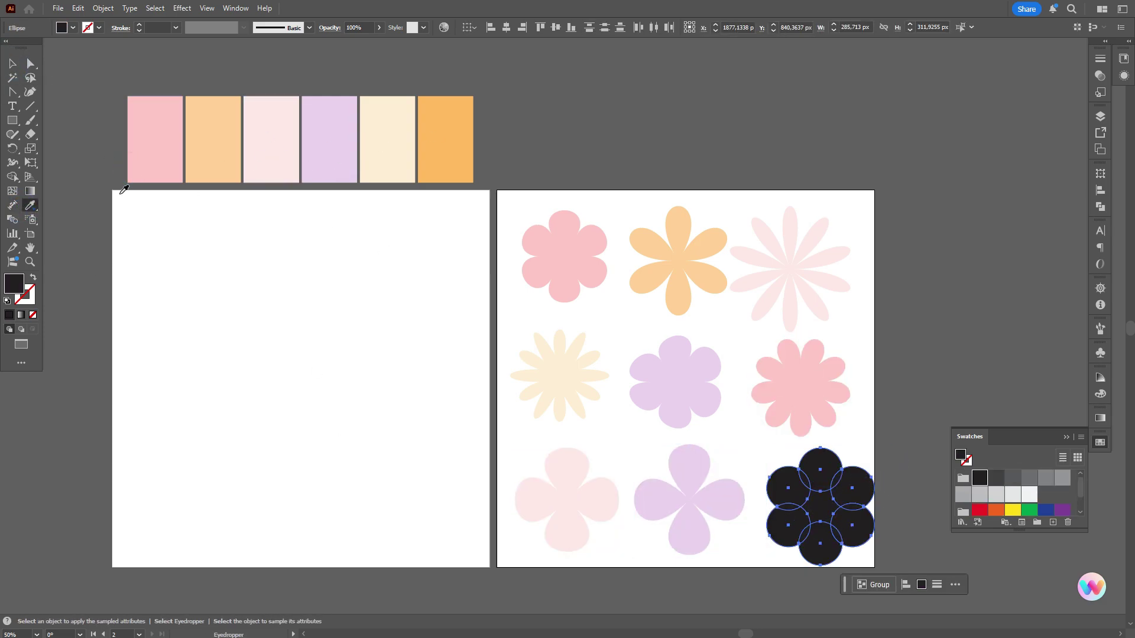
key(i)
click(387, 139)
click(11, 64)
click(703, 129)
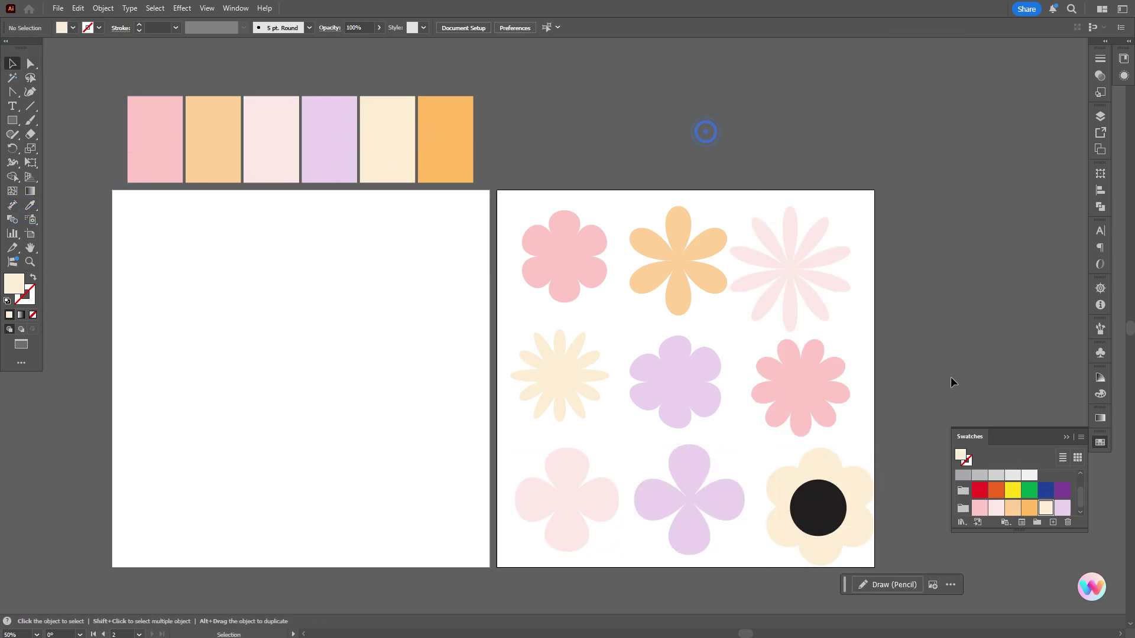
- Fill the black centre circle of the third row's last flower with orange sampled from the colour rectangles
drag(825, 506, 828, 502)
drag(826, 507, 824, 509)
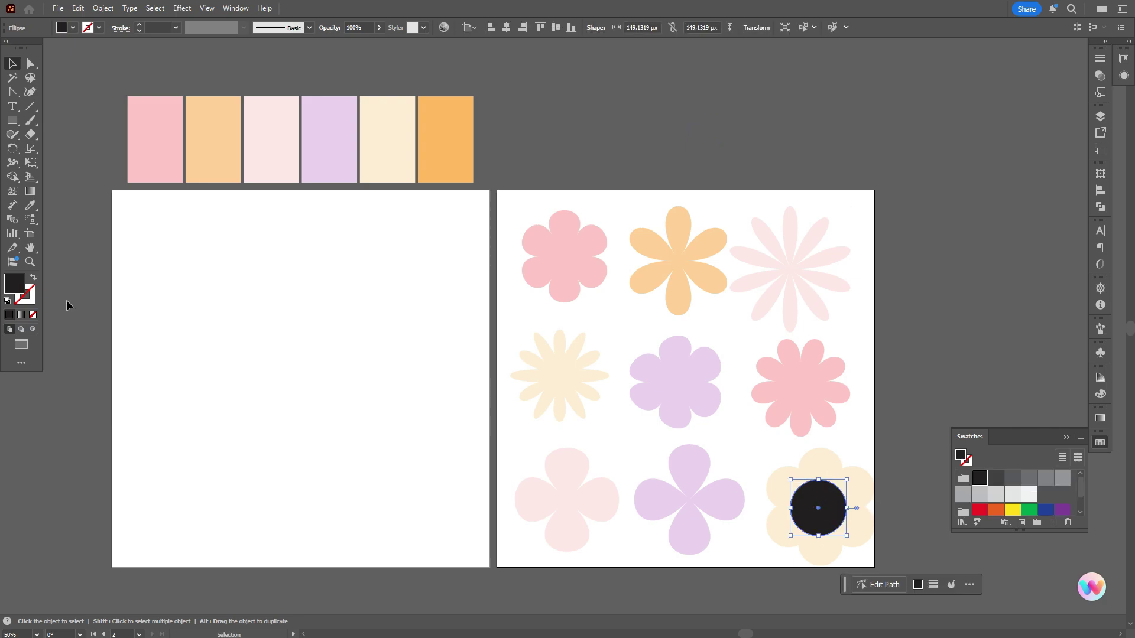
click(30, 205)
click(446, 157)
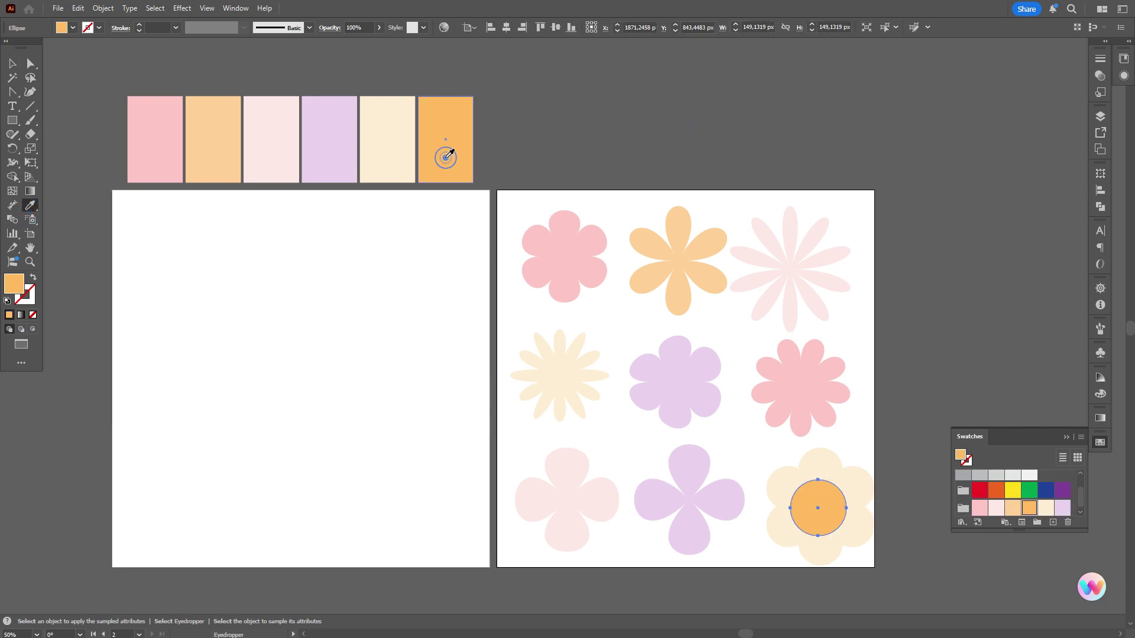
- Distort the orange centre circle into a slightly irregular shape by shifting its upper and lower anchor points sideways
click(31, 63)
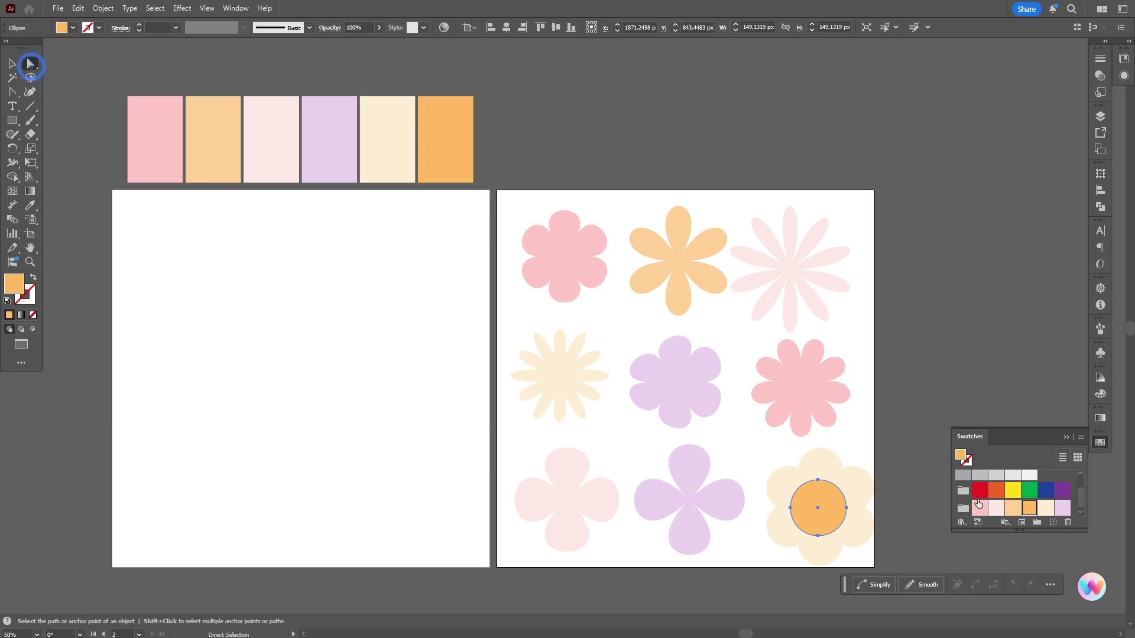
drag(818, 480, 827, 481)
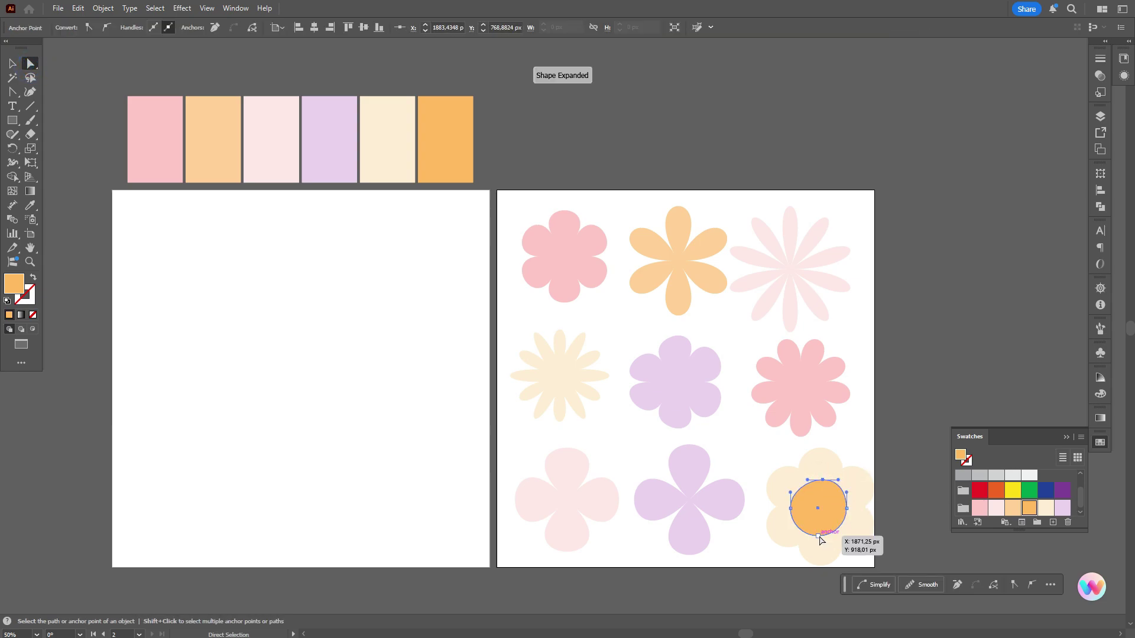
drag(819, 536, 814, 536)
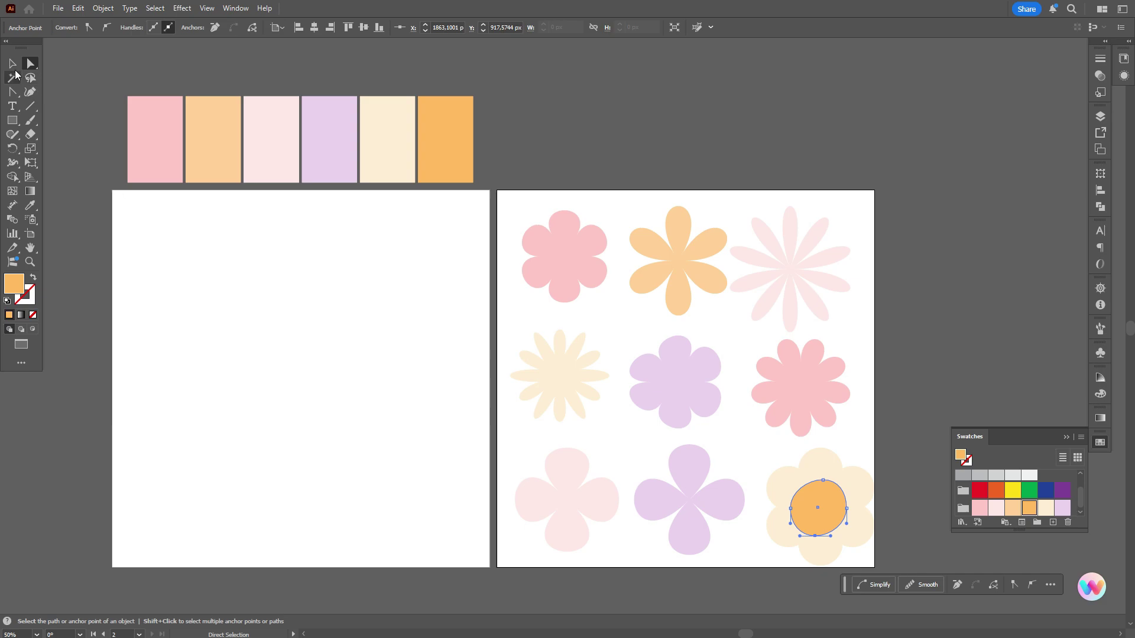
- Copy the irregular orange centre onto the other flowers and group each flower with its centre, starting with the first-row pink one
click(12, 63)
drag(817, 520, 560, 375)
key(ctrl+d)
alt+drag(560, 375, 799, 382)
alt+drag(799, 382, 675, 379)
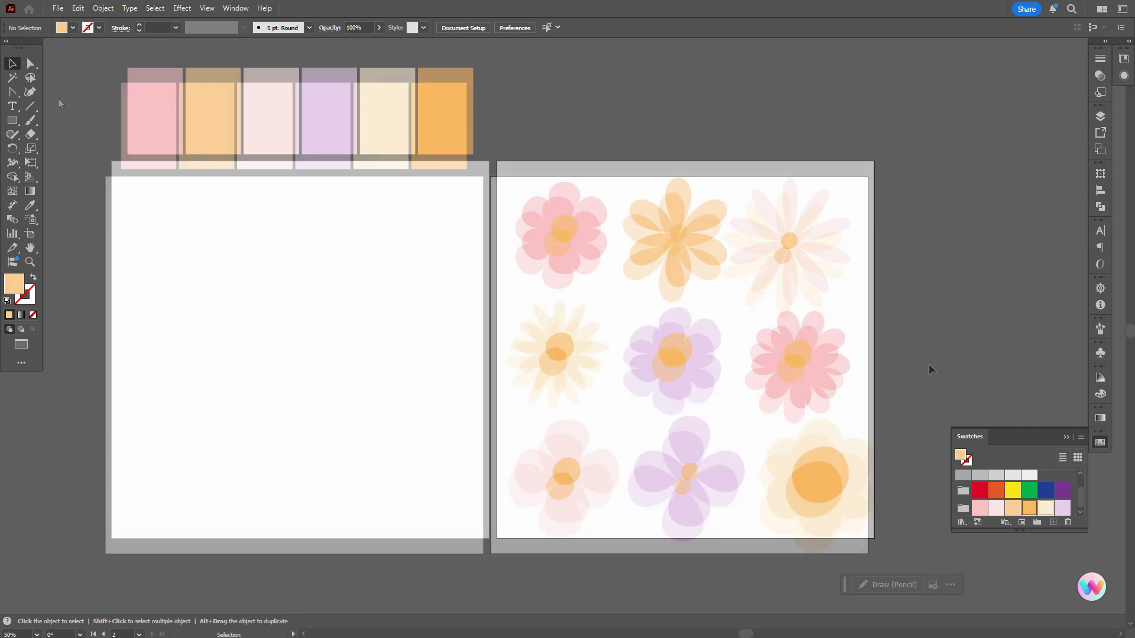
drag(495, 181, 577, 308)
key(ctrl+g)
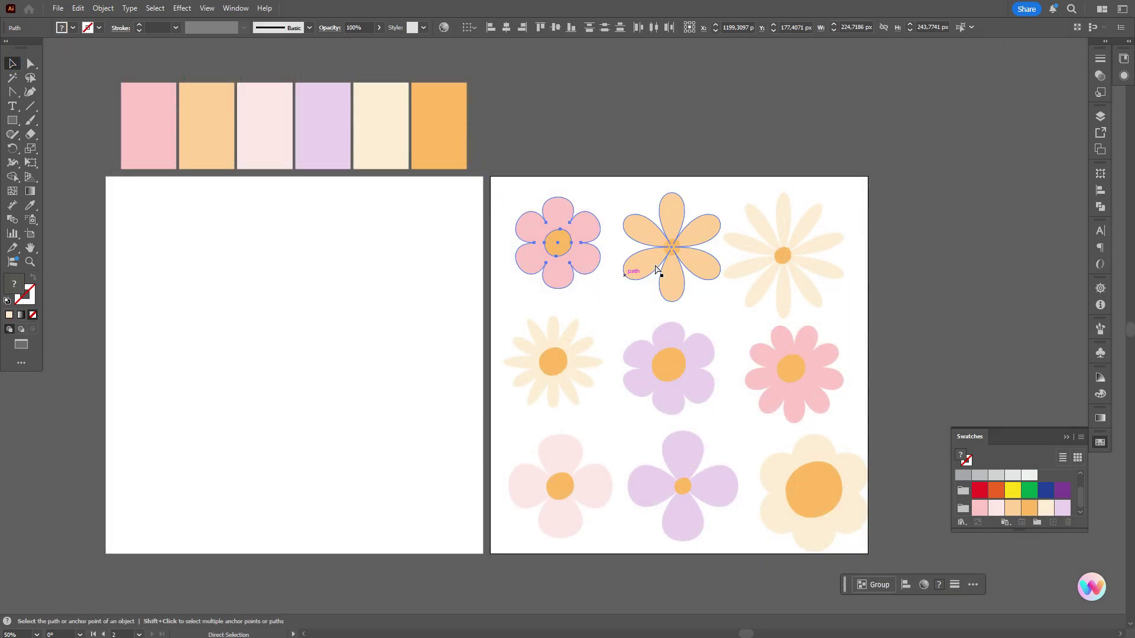
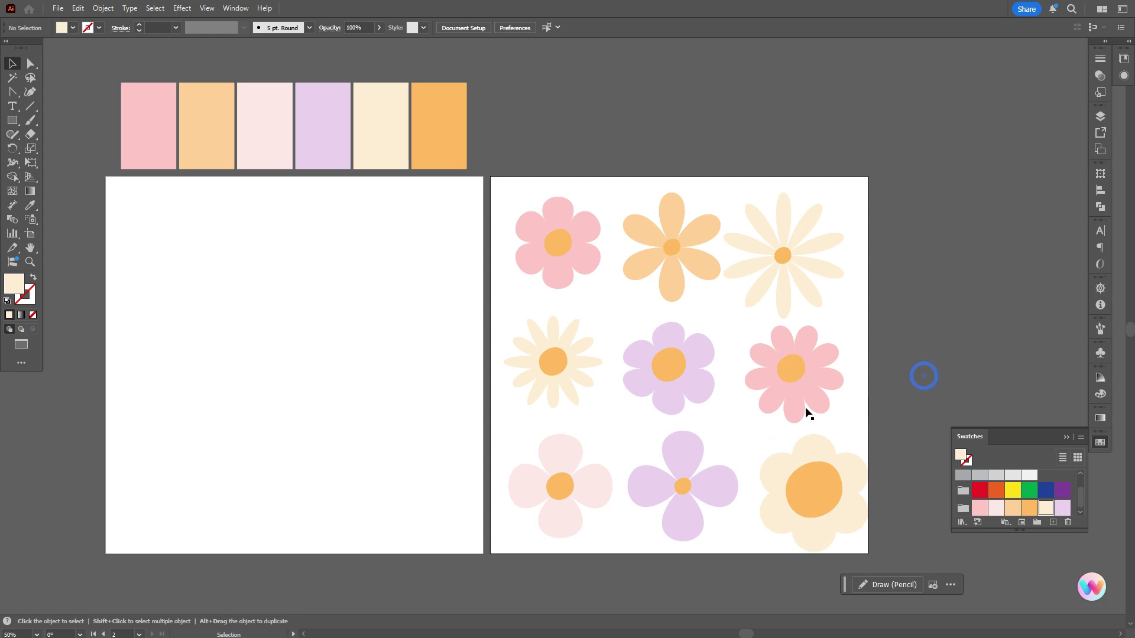
- Copy the pink six-petal flower to the empty artboard's upper-left corner and the lavender four-petal flower onto the artboard's left half
click(569, 273)
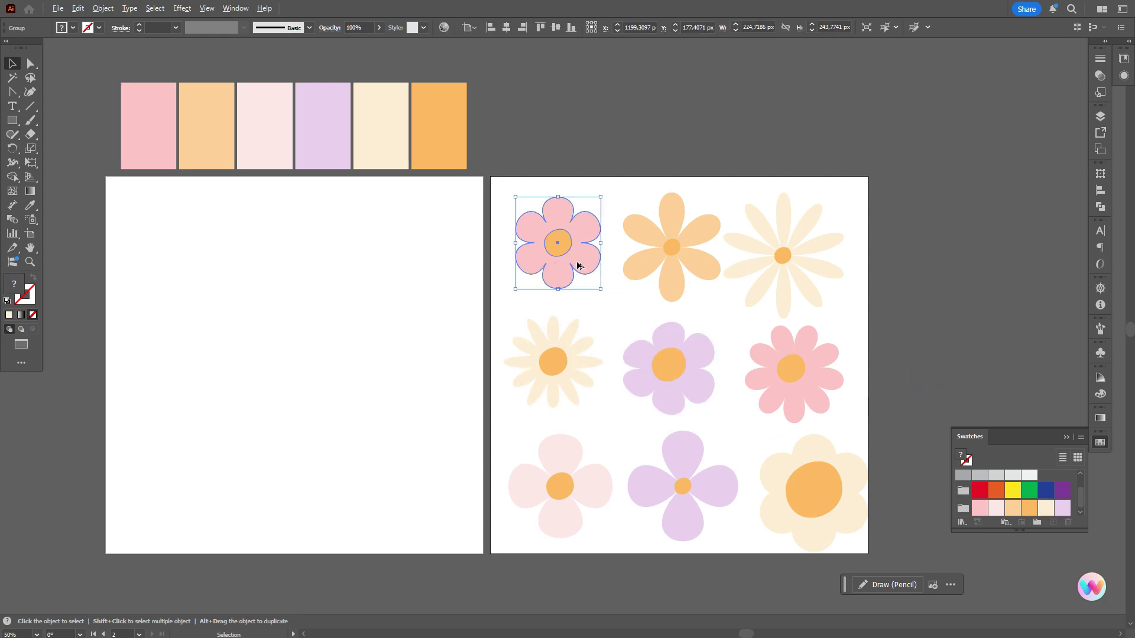
drag(578, 265, 127, 204)
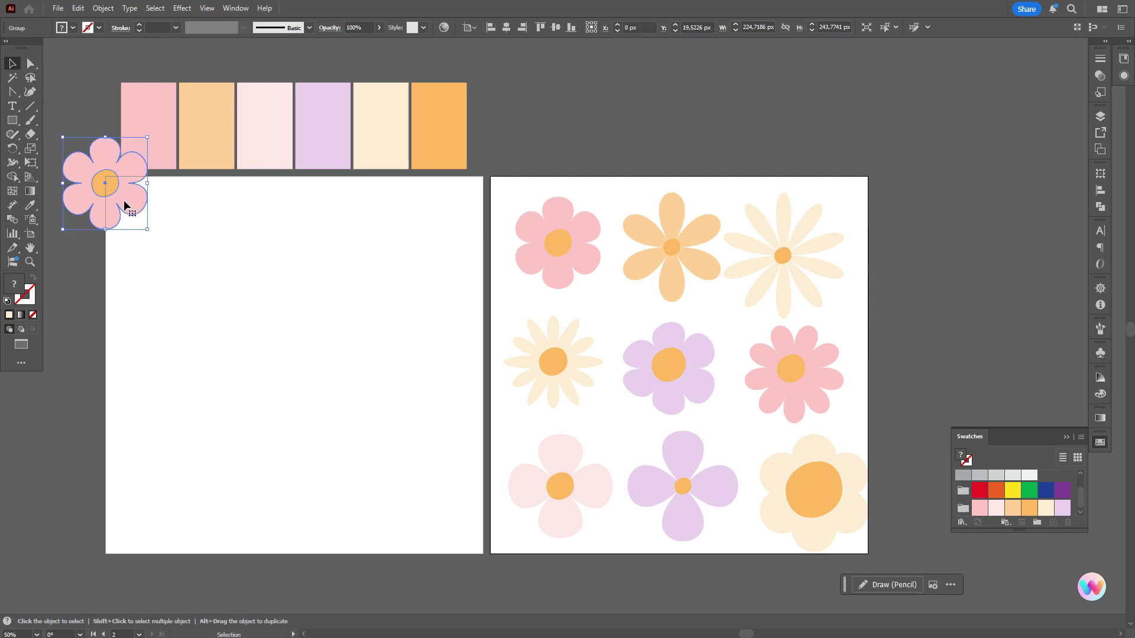
click(654, 186)
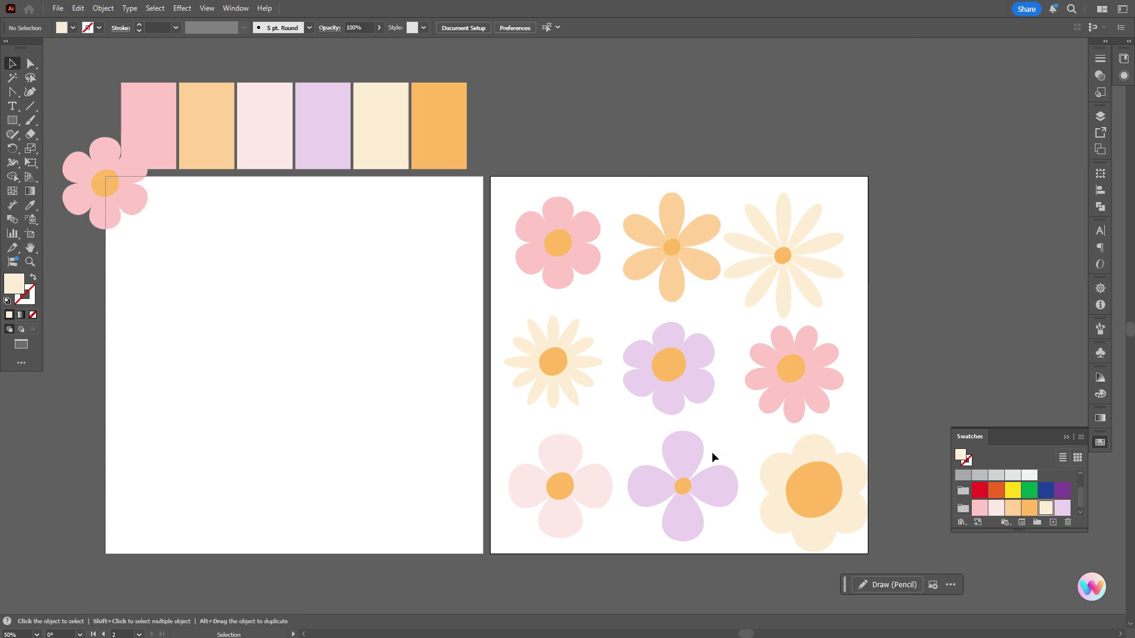
click(703, 485)
drag(704, 487, 198, 353)
- Enlarge the pink corner flower, and shrink the lavender flower to about 166 px, centred on the artboard's left edge at Y 500 px
click(128, 183)
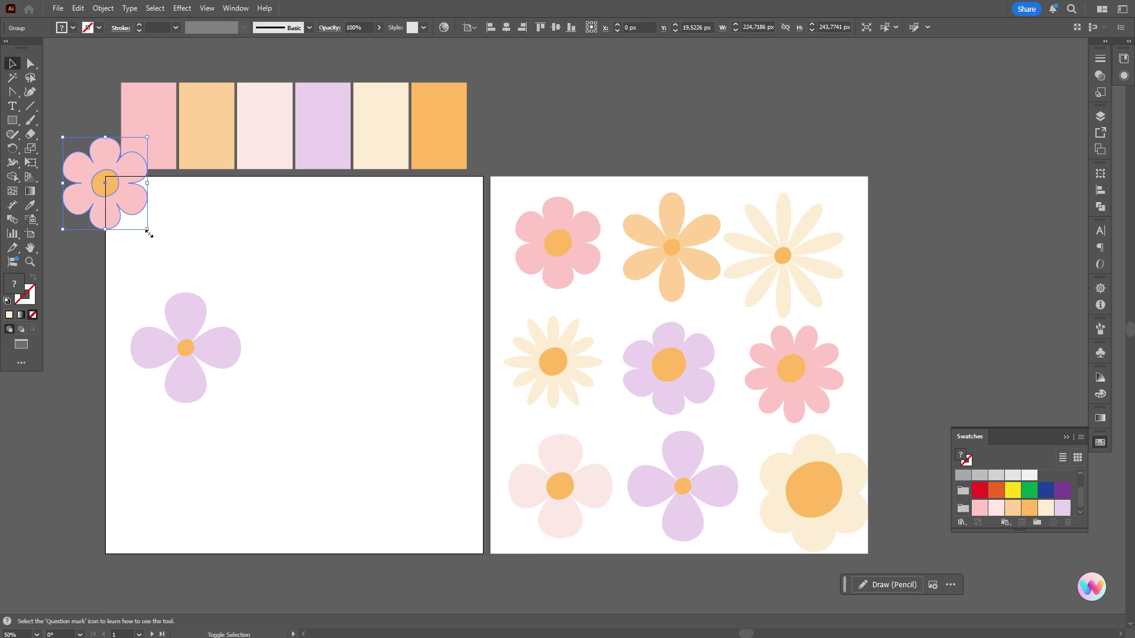
drag(149, 234, 172, 255)
mouse_move(137, 211)
mouse_down()
mouse_move(125, 199)
mouse_move(130, 208)
mouse_up()
click(183, 339)
drag(241, 348, 127, 371)
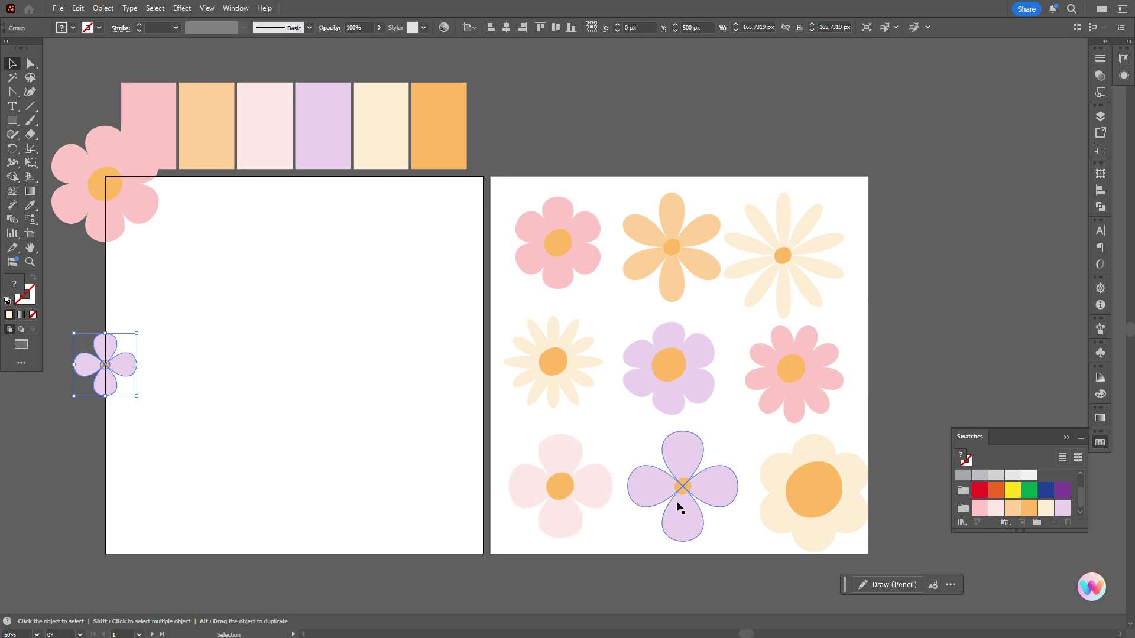
- Move the pale pink four-petal flower to the artboard's left edge above the lavender one, shrunk to about 108 px at X 0
click(595, 500)
drag(595, 500, 366, 434)
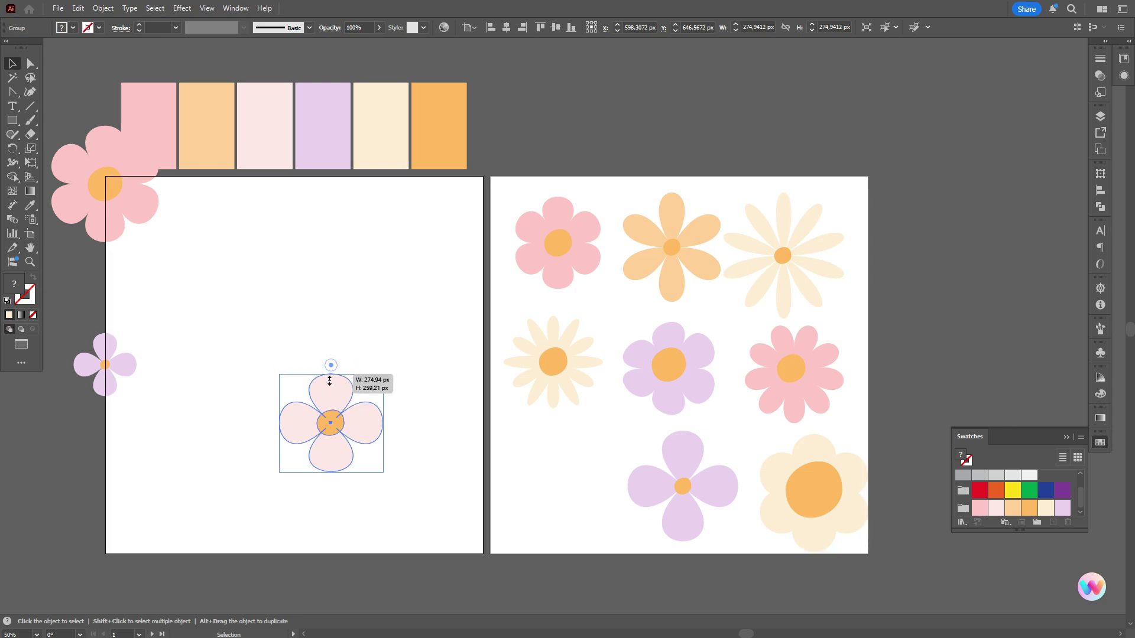
key(a)
click(328, 393)
key(v)
drag(331, 368, 112, 303)
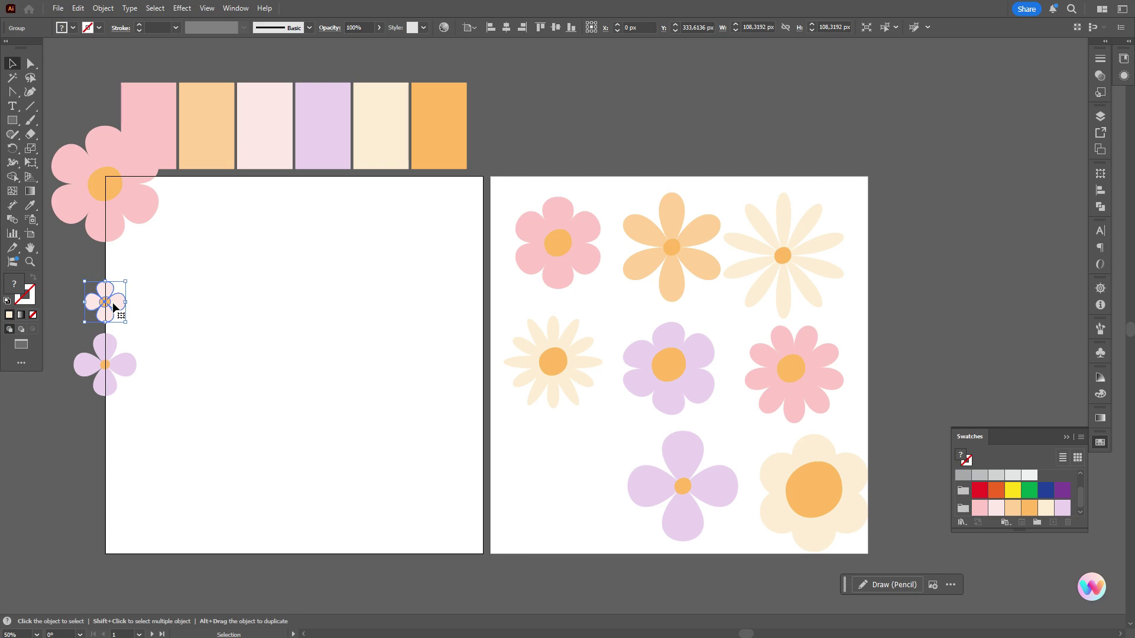
- Copy the lavender six-petal flower to the pattern artboard's bottom edge at Y 1000 px, scaled to about 168 px wide
click(717, 487)
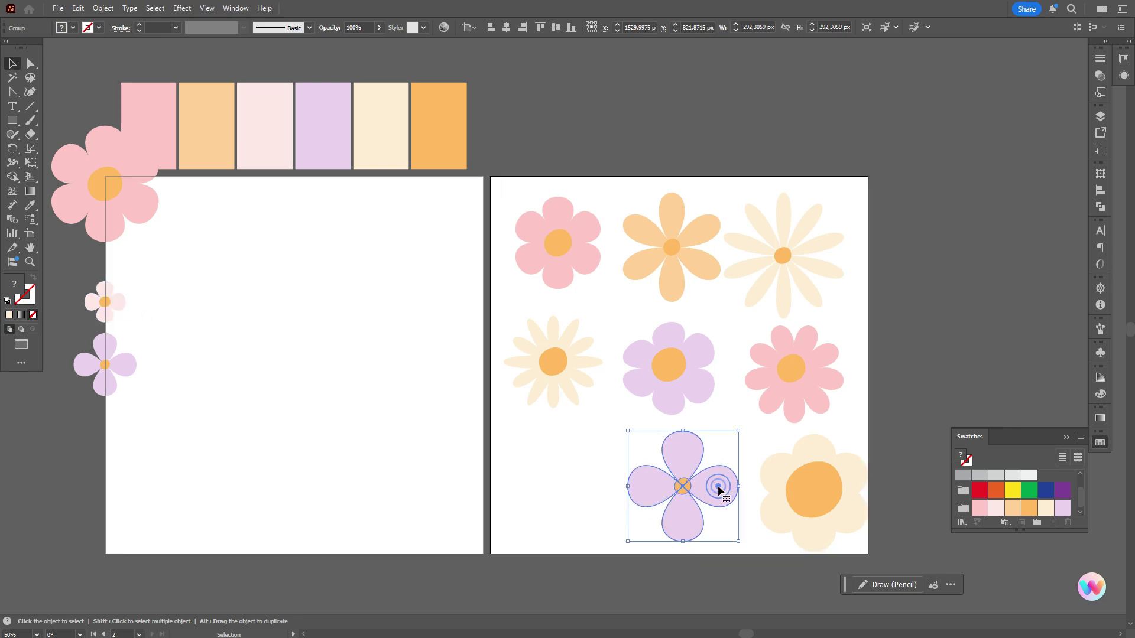
click(697, 389)
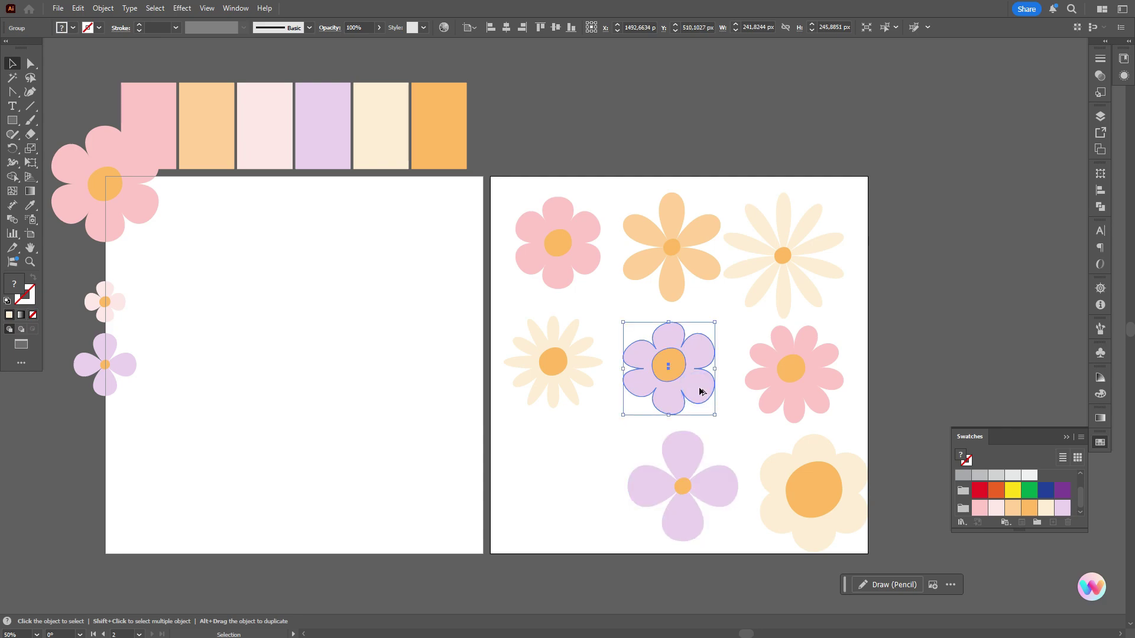
alt+drag(699, 392, 370, 398)
mouse_move(339, 324)
shift+mouse_down()
mouse_move(338, 375)
mouse_move(397, 537)
mouse_move(375, 560)
shift+mouse_up()
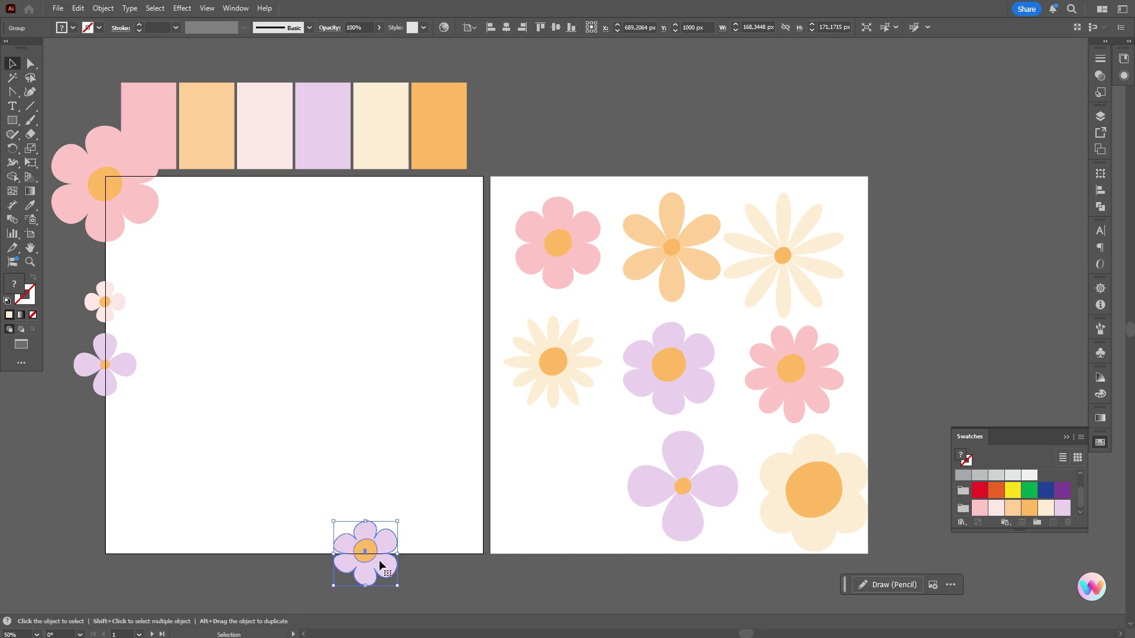
- Copy the first-row cream daisy to the pattern artboard's top edge at Y 0, scaled to about 248 px wide
click(789, 283)
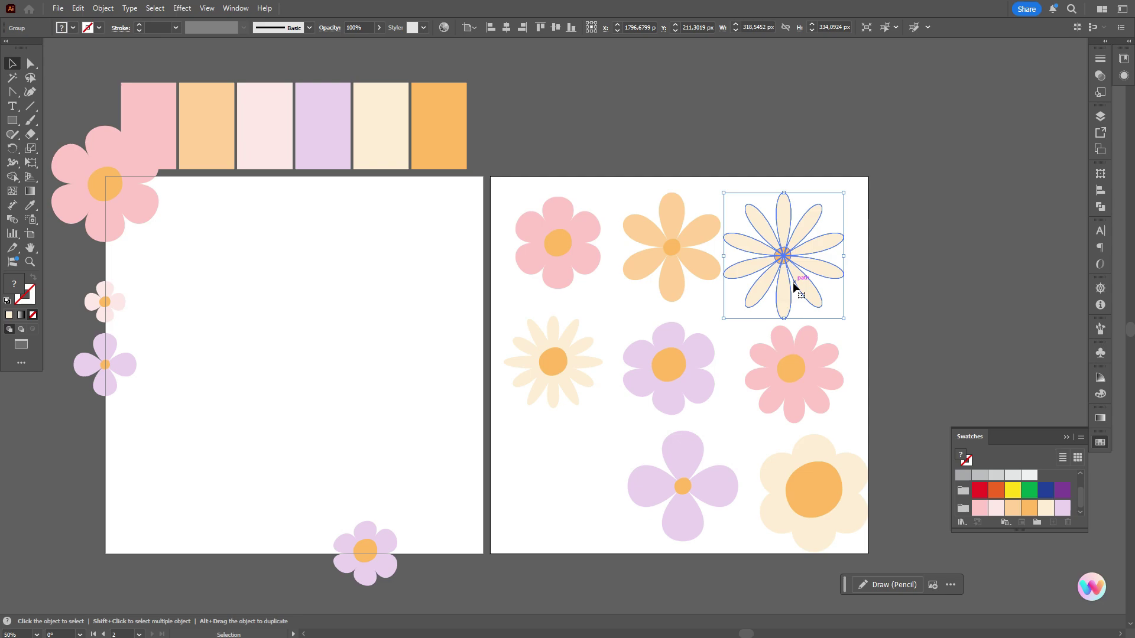
drag(799, 280, 295, 343)
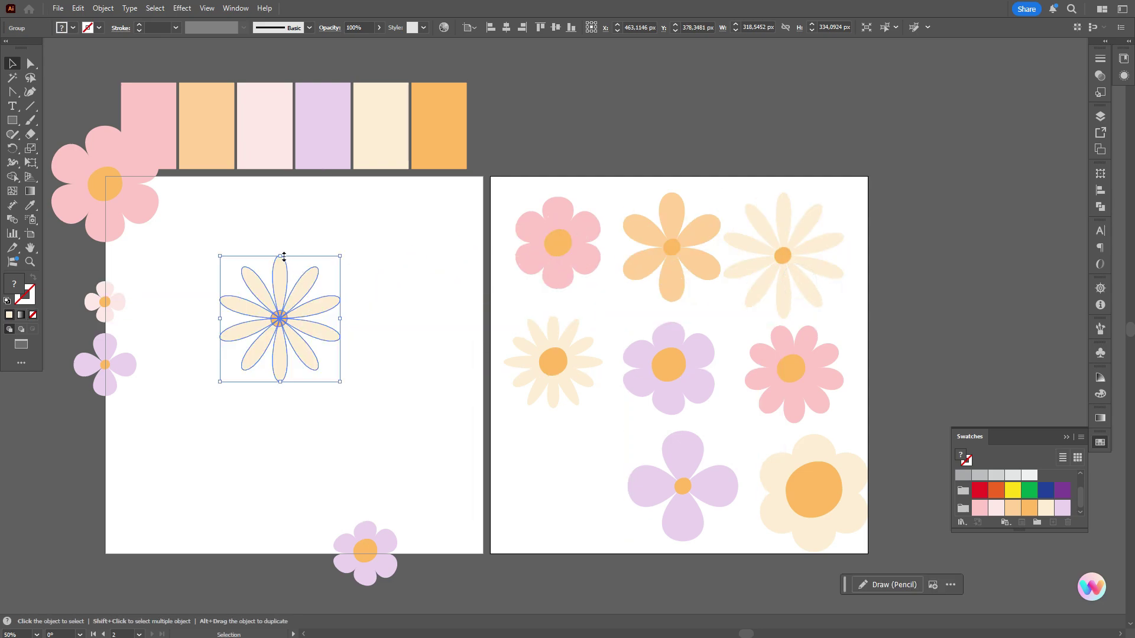
mouse_move(281, 256)
mouse_down()
mouse_move(279, 296)
mouse_move(306, 203)
mouse_move(287, 175)
mouse_up()
key(ctrl+z)
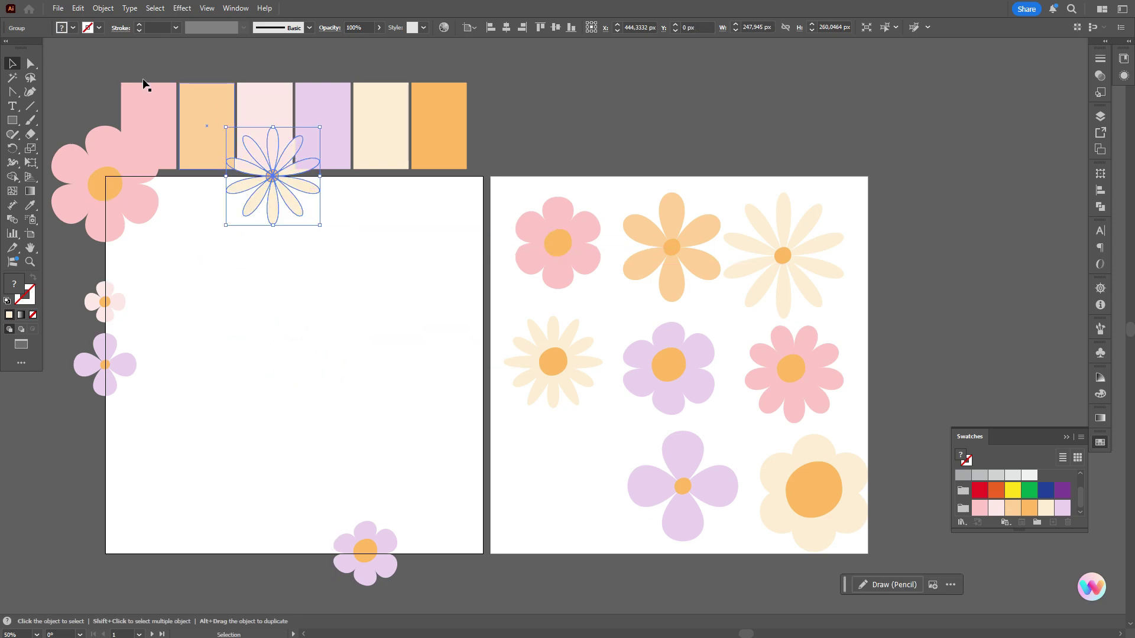
- Delete the row of six colour rectangles above the pattern artboard
drag(111, 74, 463, 117)
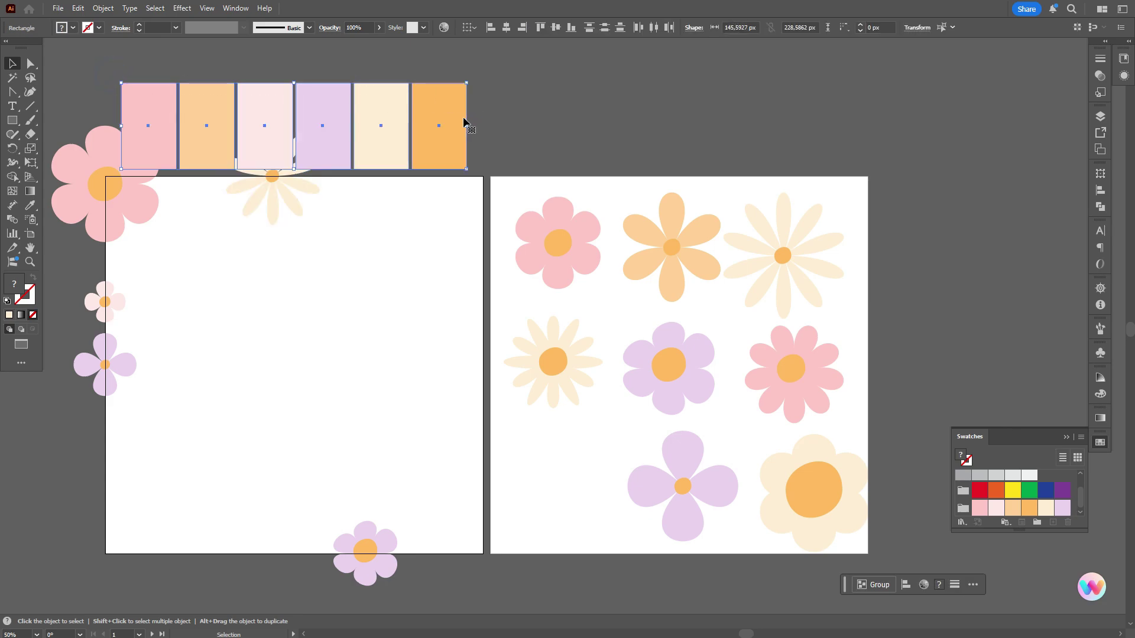
key(Delete)
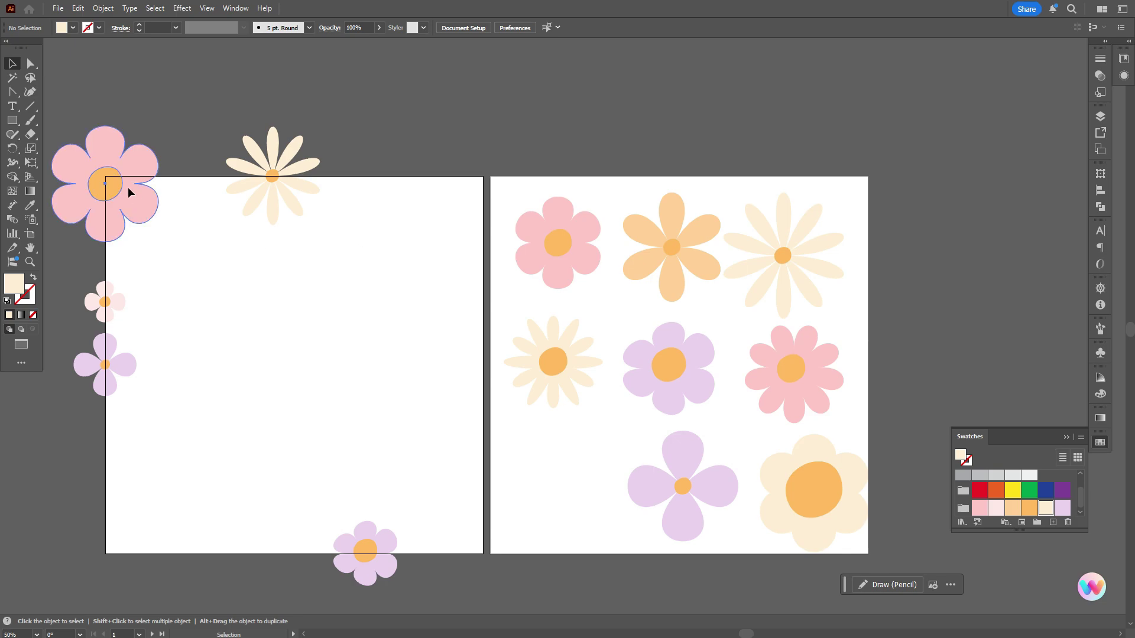
- Duplicate the large pink flower so that one sits centred on each of the pattern artboard's four corners
drag(128, 187, 503, 203)
drag(503, 161, 506, 535)
click(692, 159)
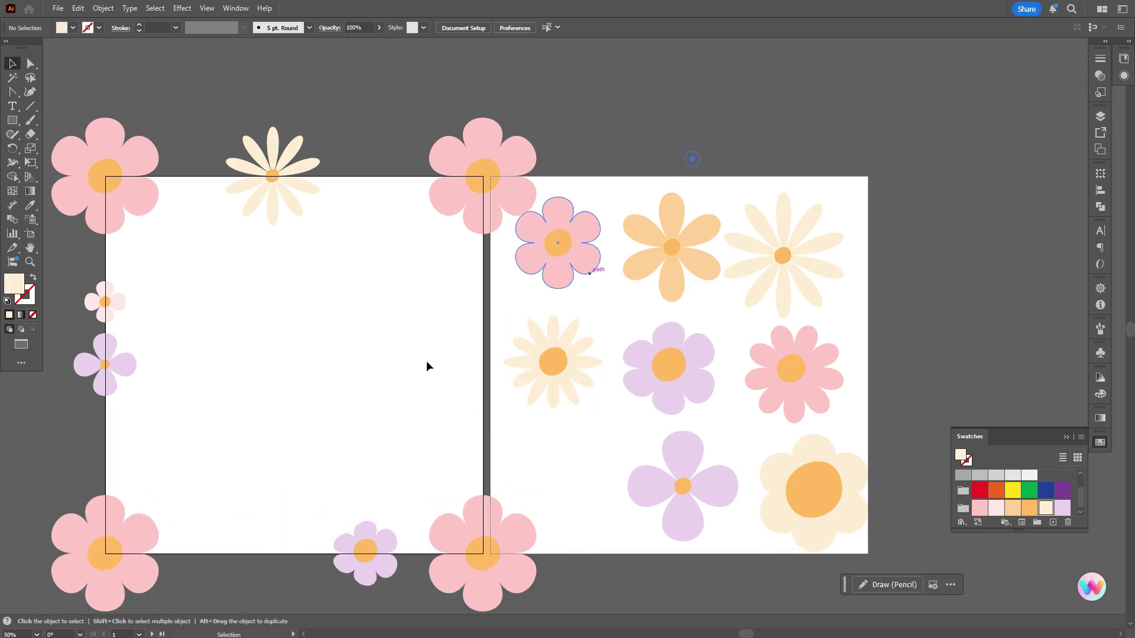
- Apply a Transform effect to the lavender flower on the left edge with a 1000 px horizontal move and 1 copy
click(133, 367)
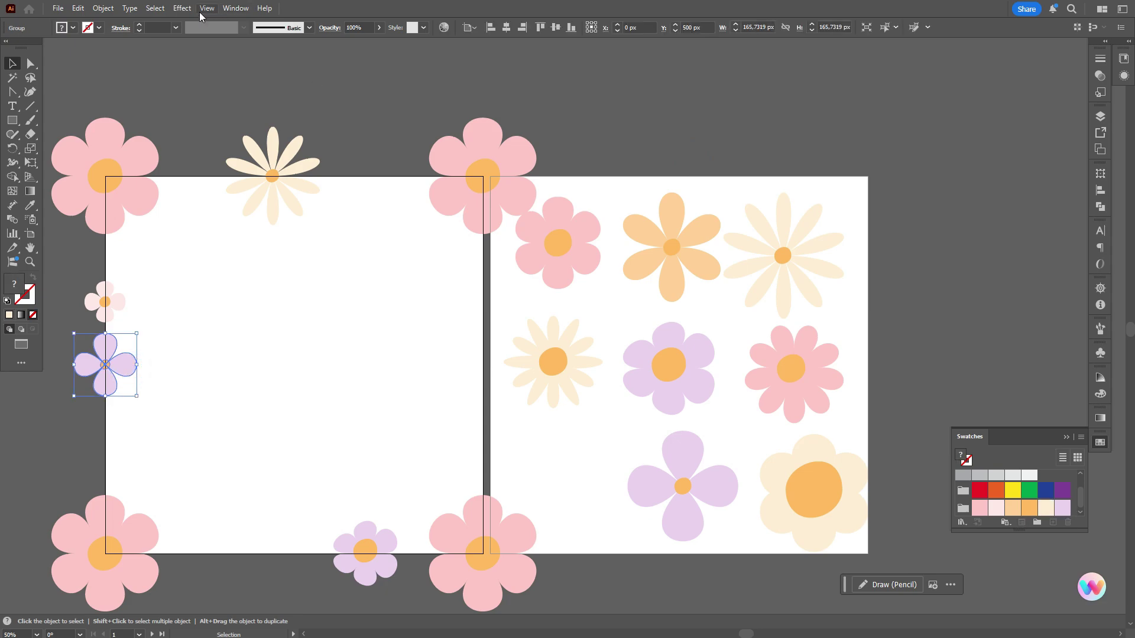
click(182, 9)
mouse_move(278, 106)
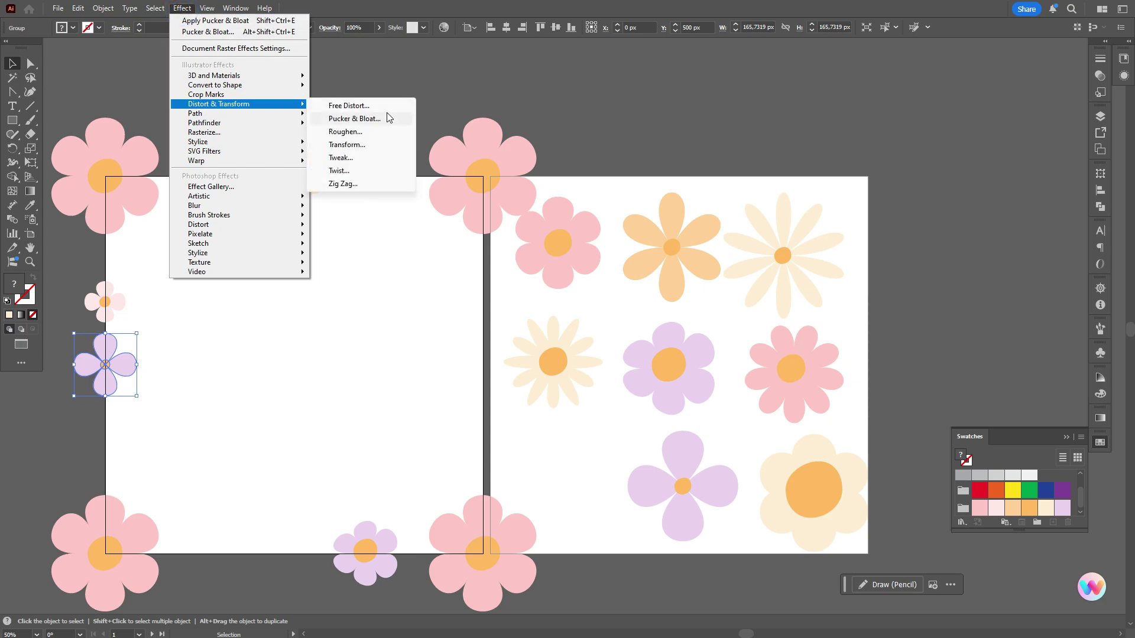
click(390, 145)
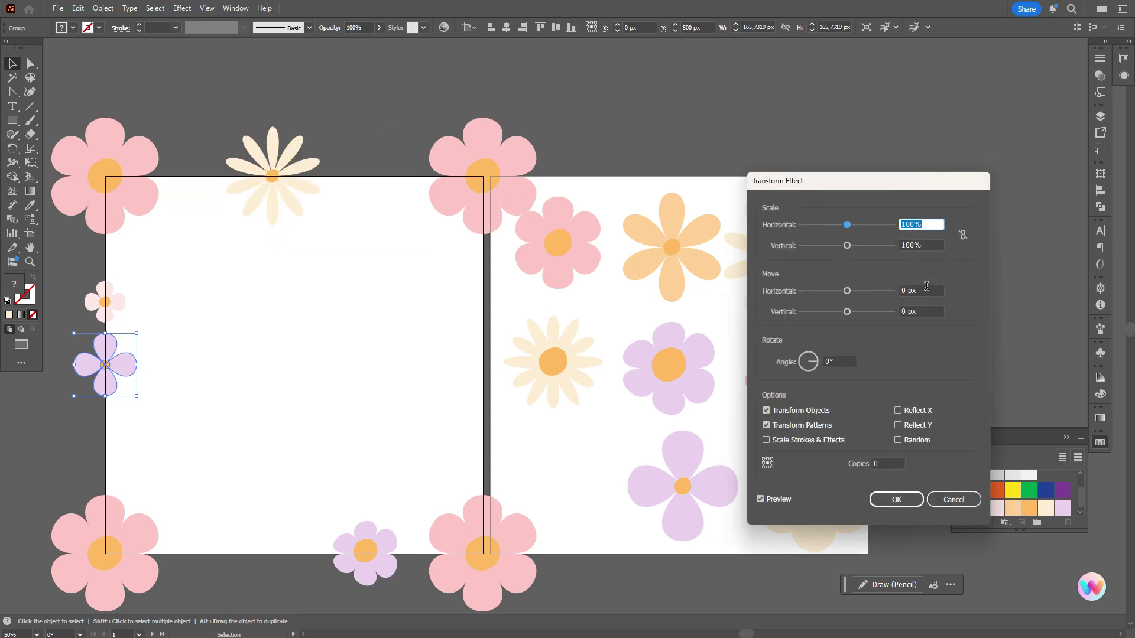
double_click(927, 290)
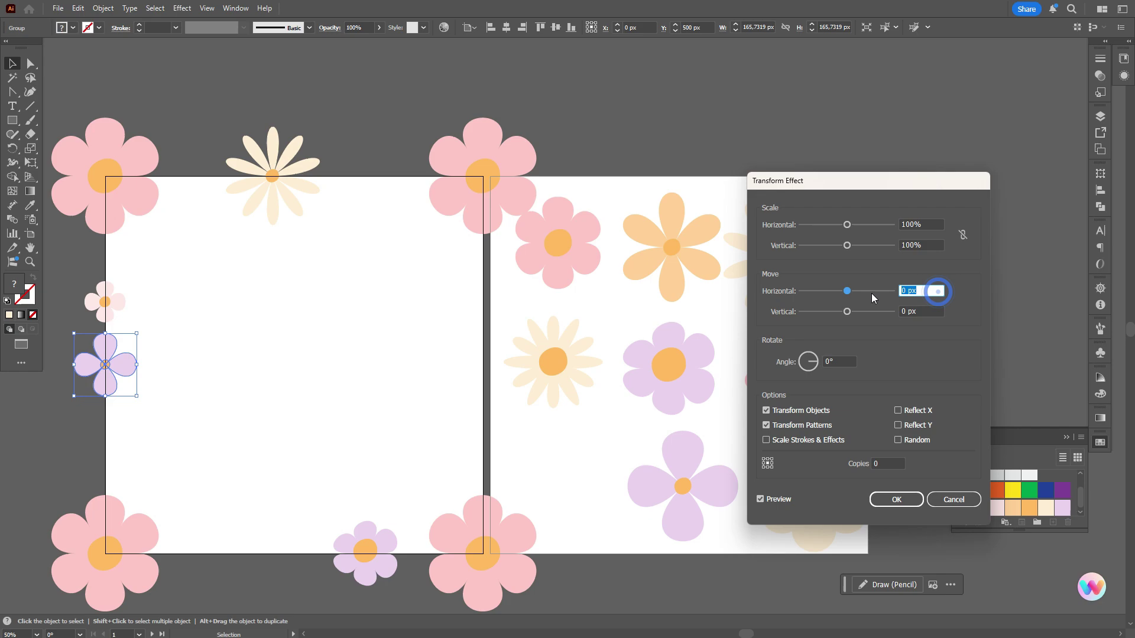
text(1000)
click(776, 501)
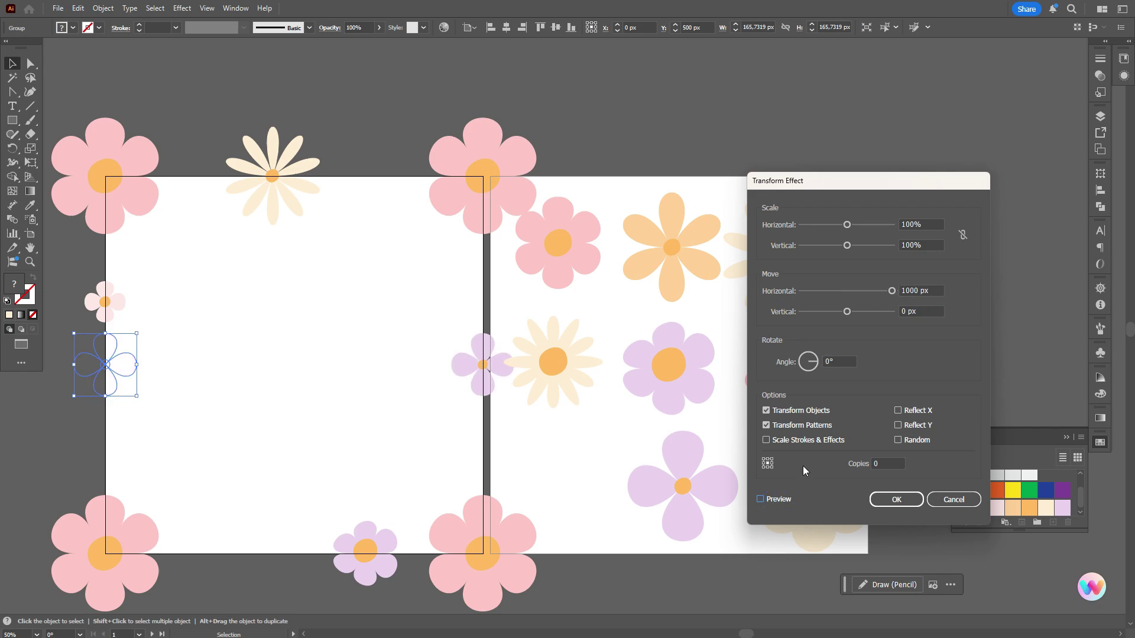
double_click(880, 464)
text(1)
click(916, 502)
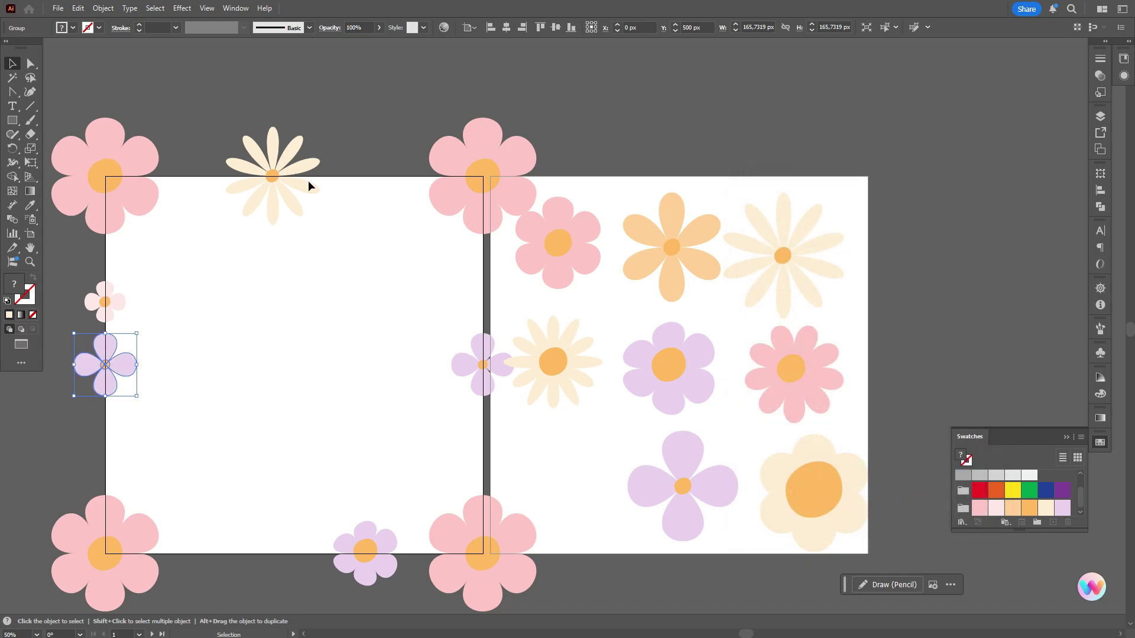
- Expand the appearance of the transformed lavender flower pair and deselect it
click(102, 8)
click(153, 189)
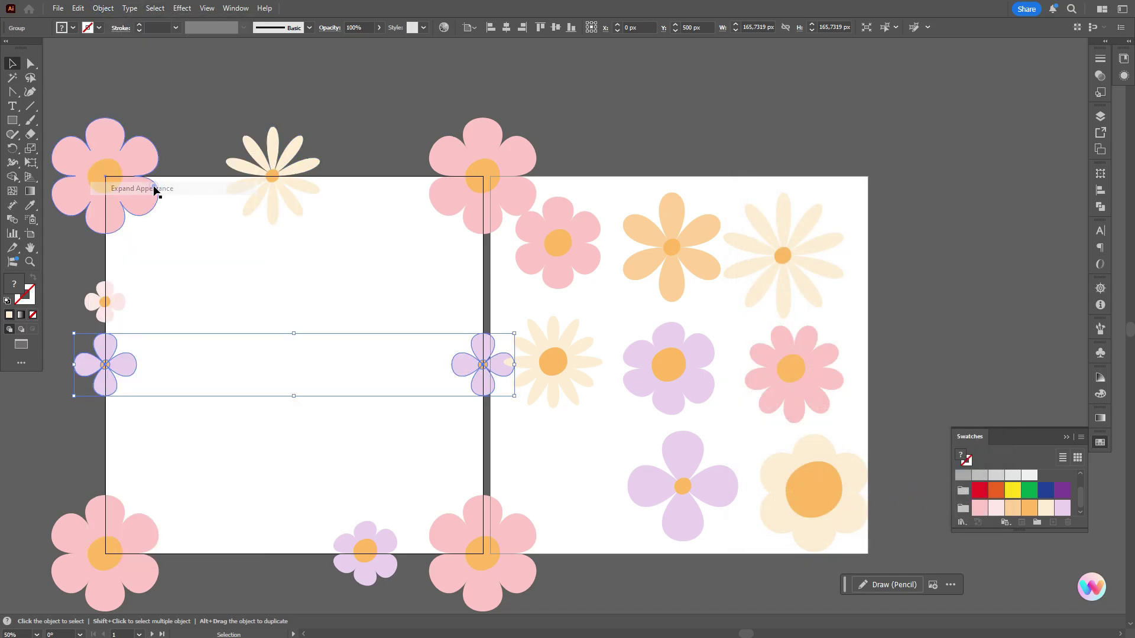
click(640, 132)
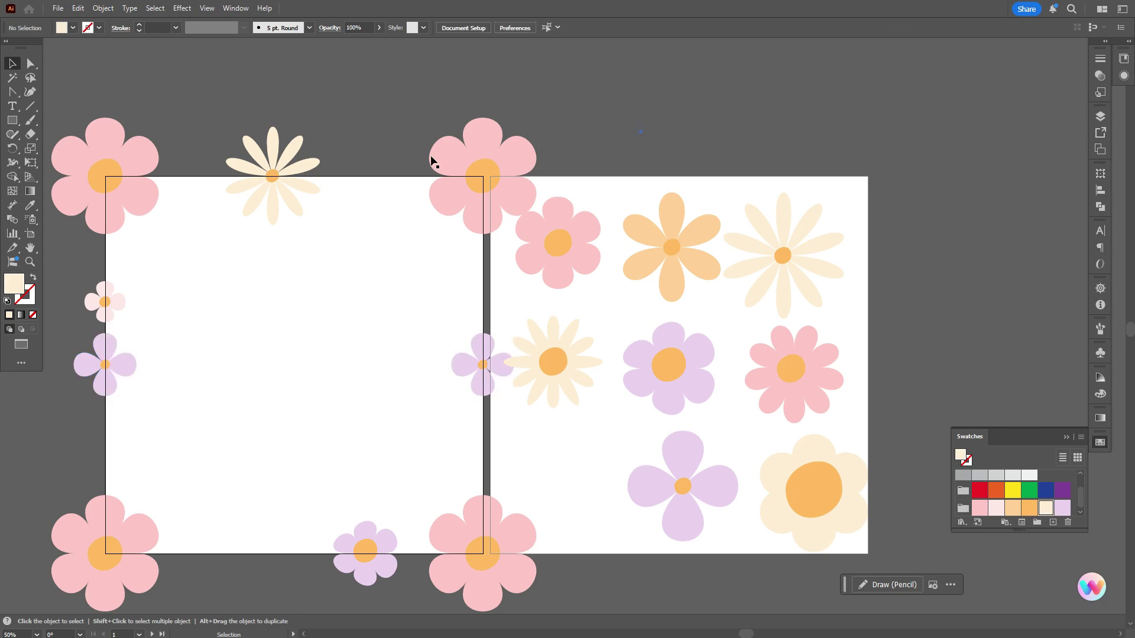
- Nudge the cream daisy on the top edge slightly down and apply a Transform effect with a 1000 px vertical move and 1 copy
click(283, 184)
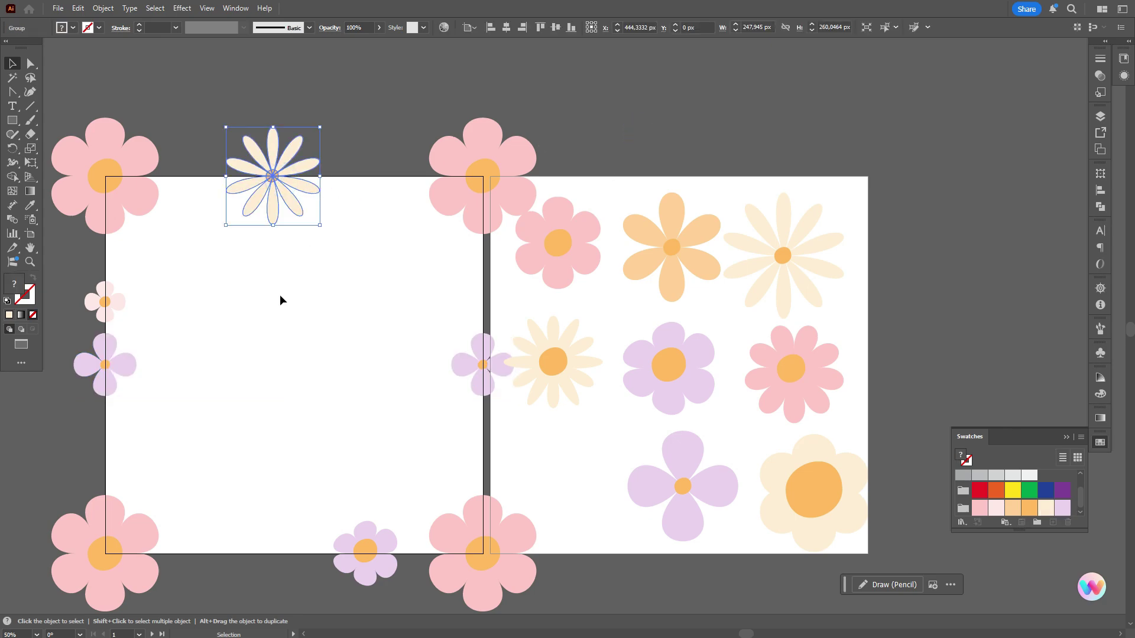
drag(294, 177, 295, 185)
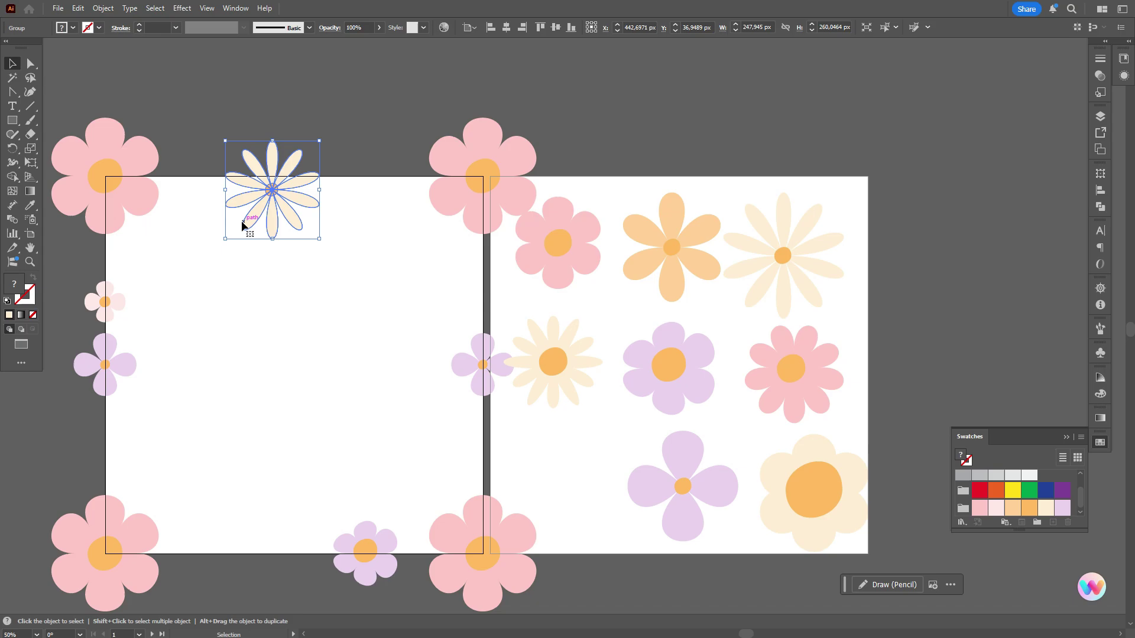
click(192, 10)
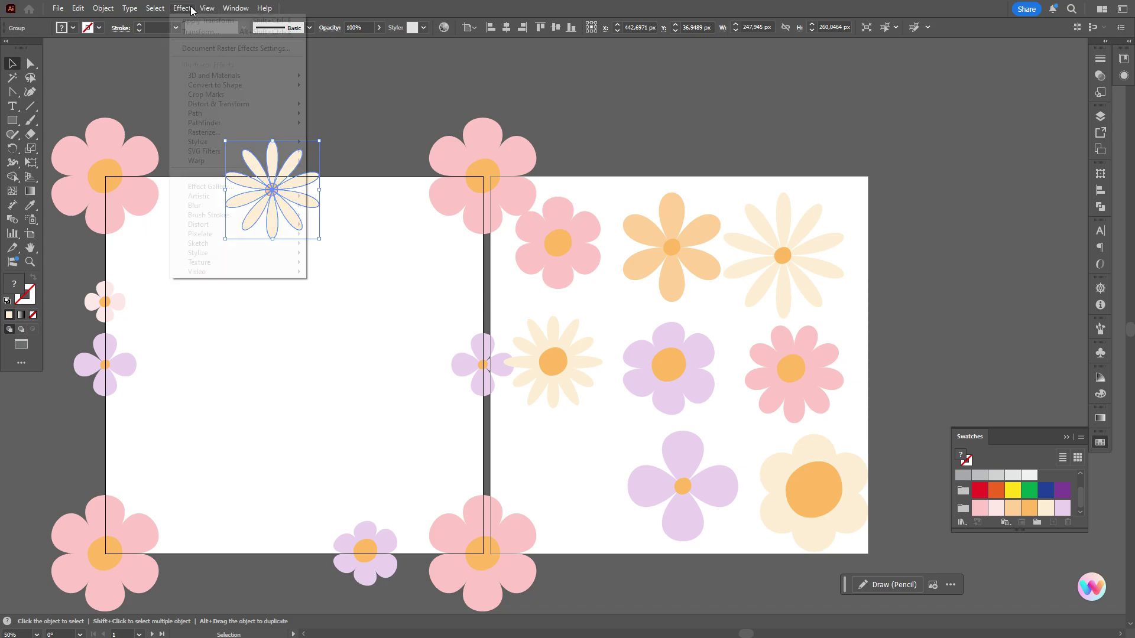
mouse_move(285, 107)
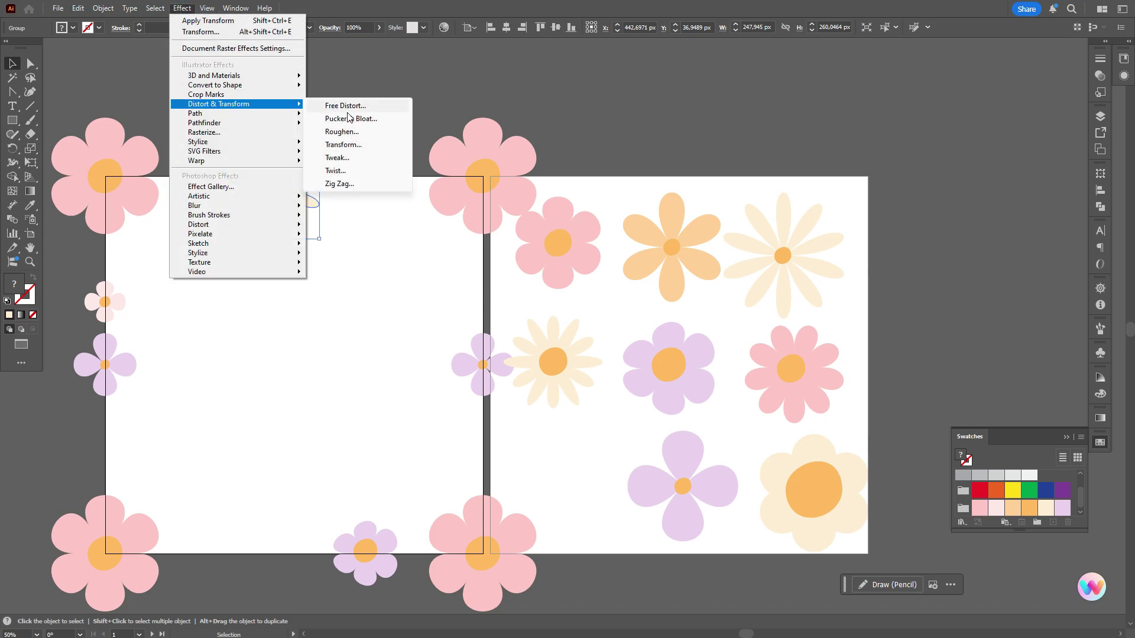
click(353, 145)
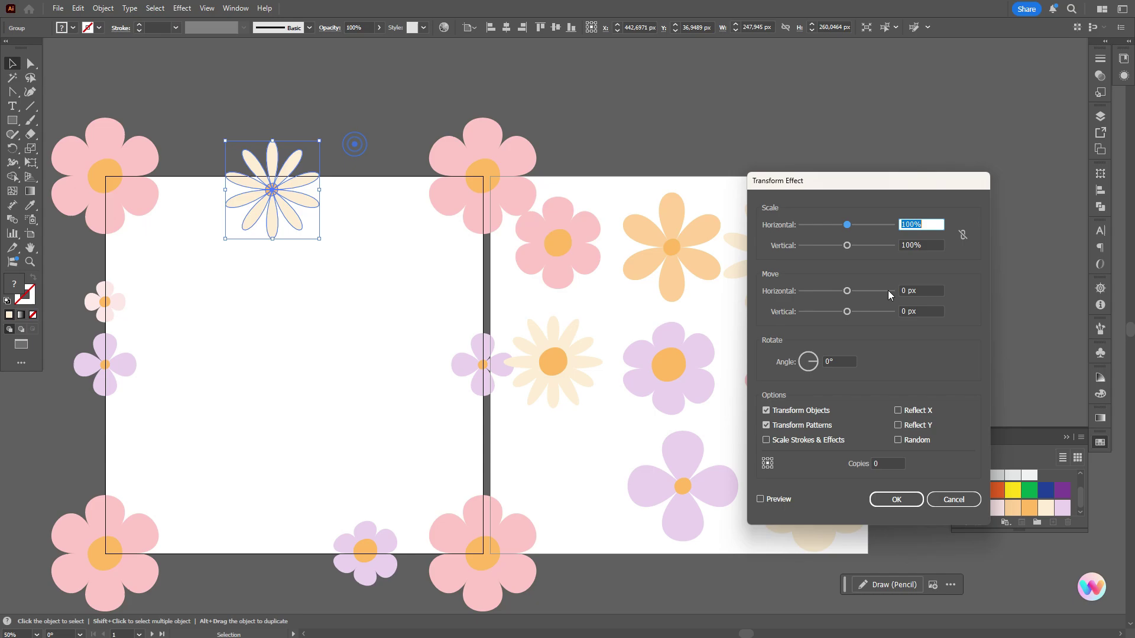
click(921, 311)
text(1000)
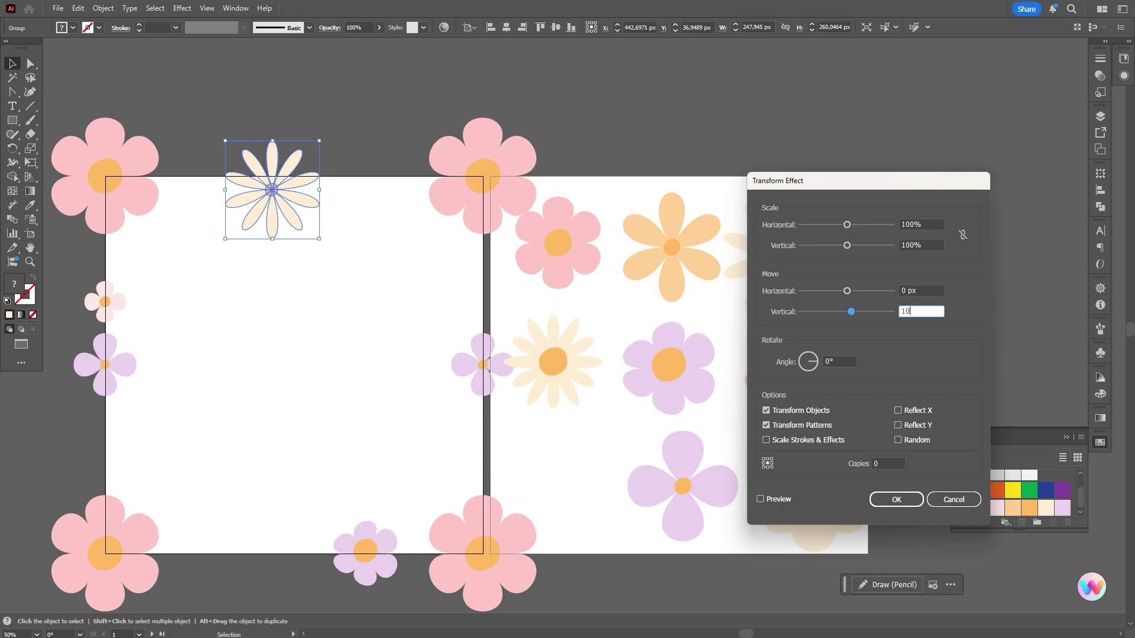
click(760, 500)
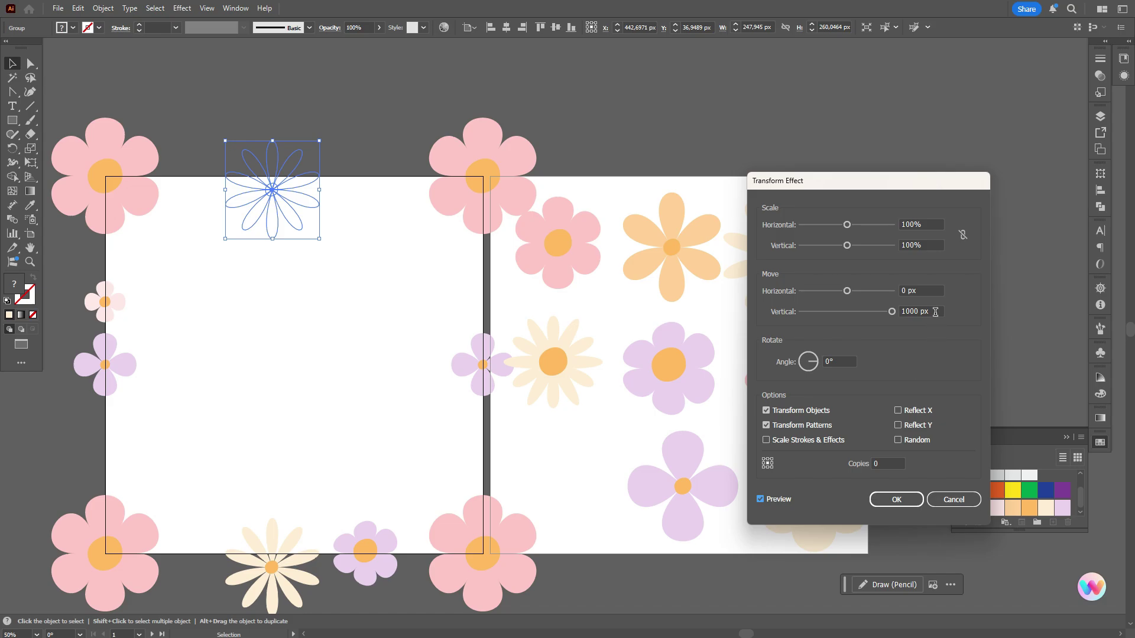
double_click(887, 464)
text(1)
click(902, 506)
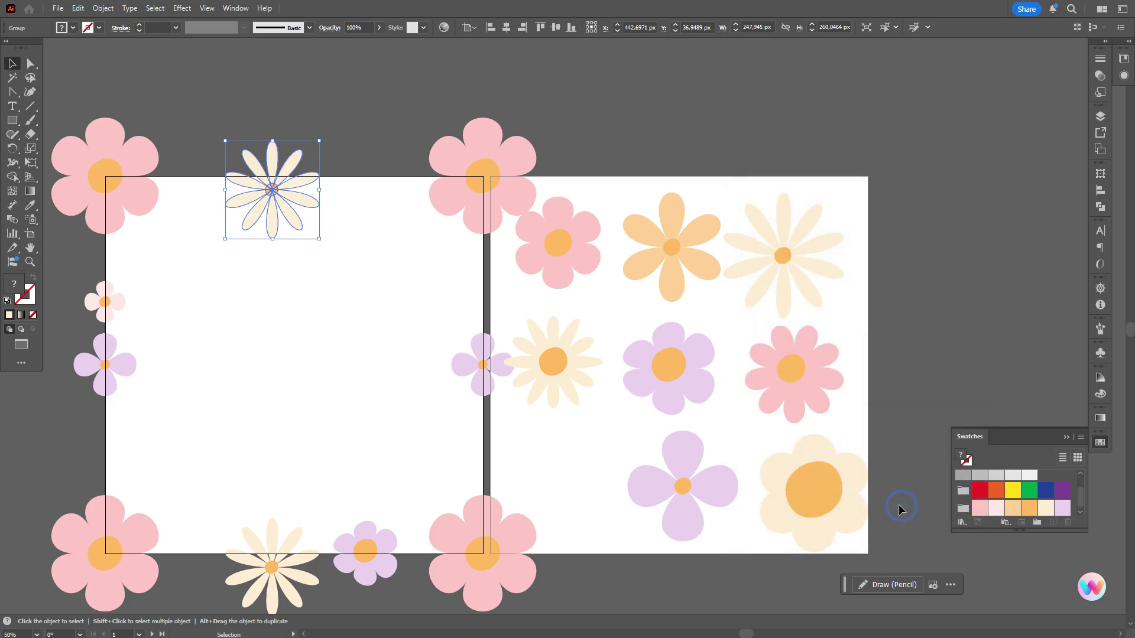
- Expand the appearance of the transformed cream daisy pair and deselect it
click(102, 8)
click(160, 183)
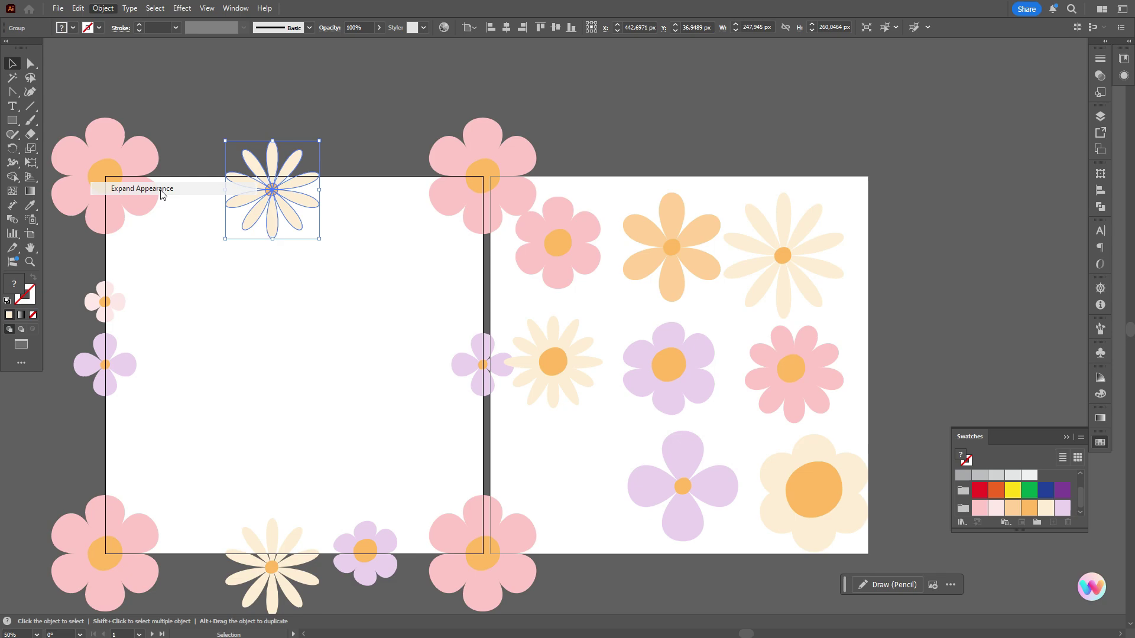
click(370, 151)
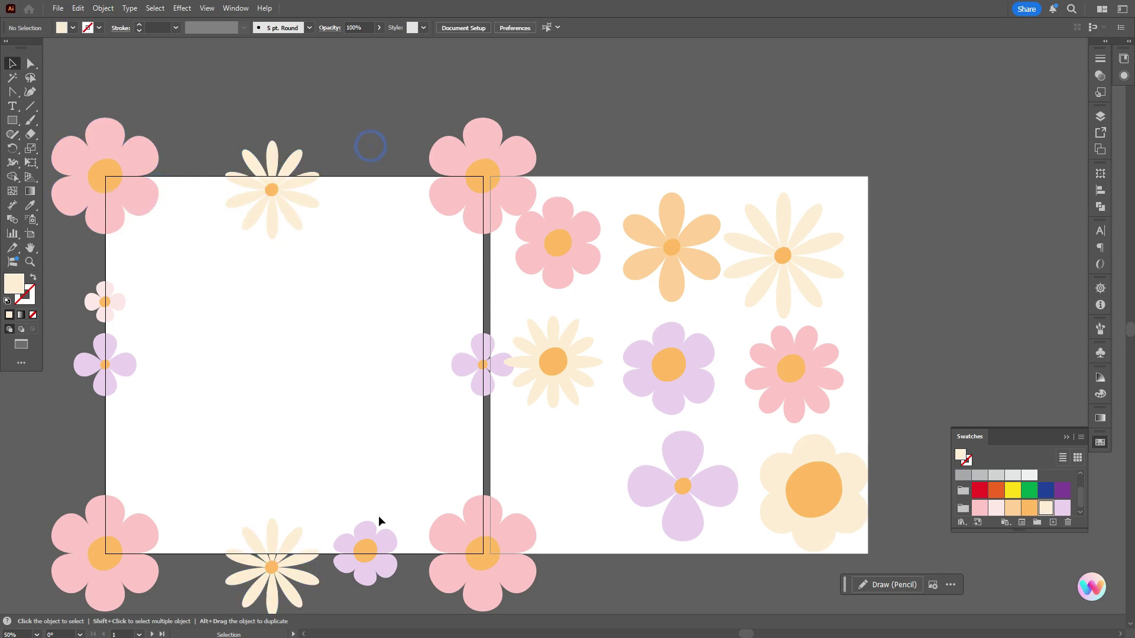
- Move the small lavender flower on the bottom edge slightly up and towards the right corner, to about X 720 px, Y 962 px
click(377, 539)
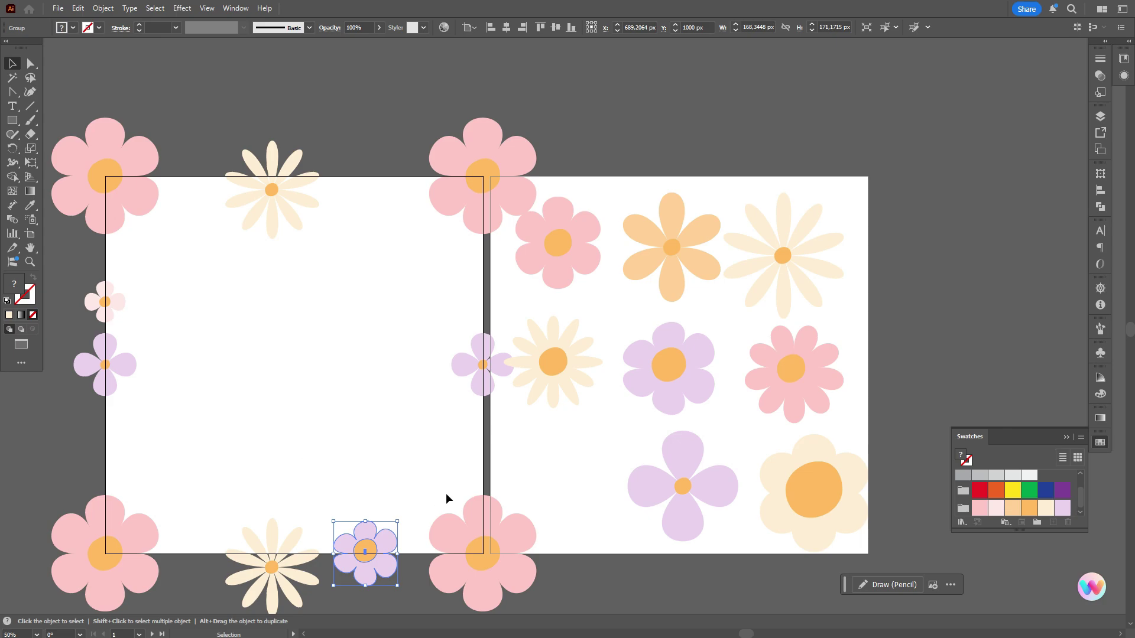
click(399, 243)
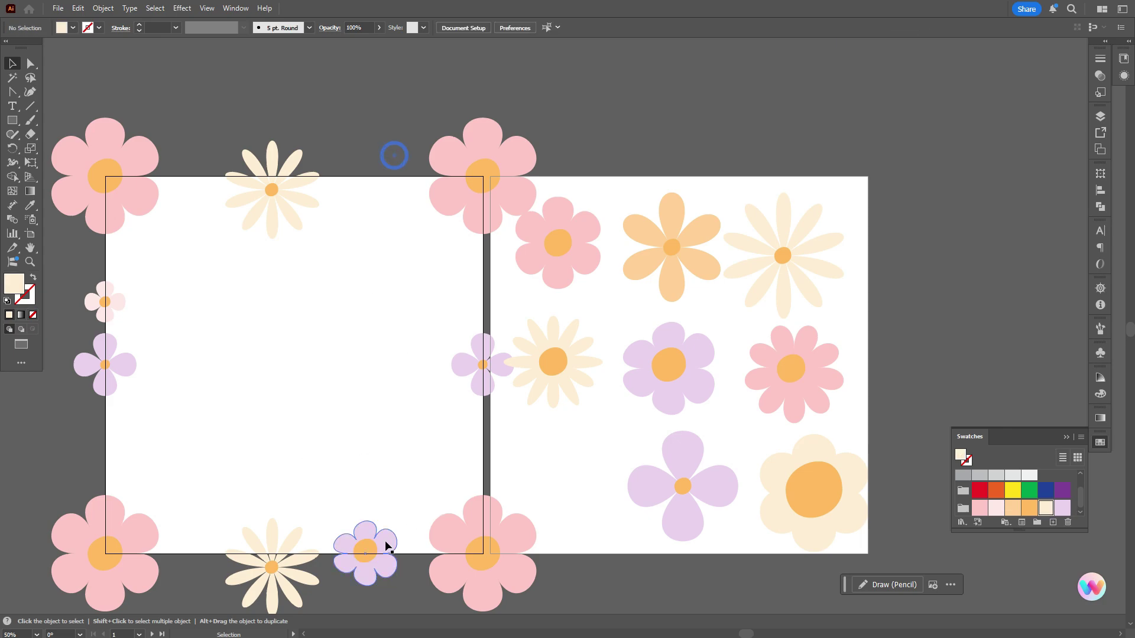
drag(388, 542, 399, 530)
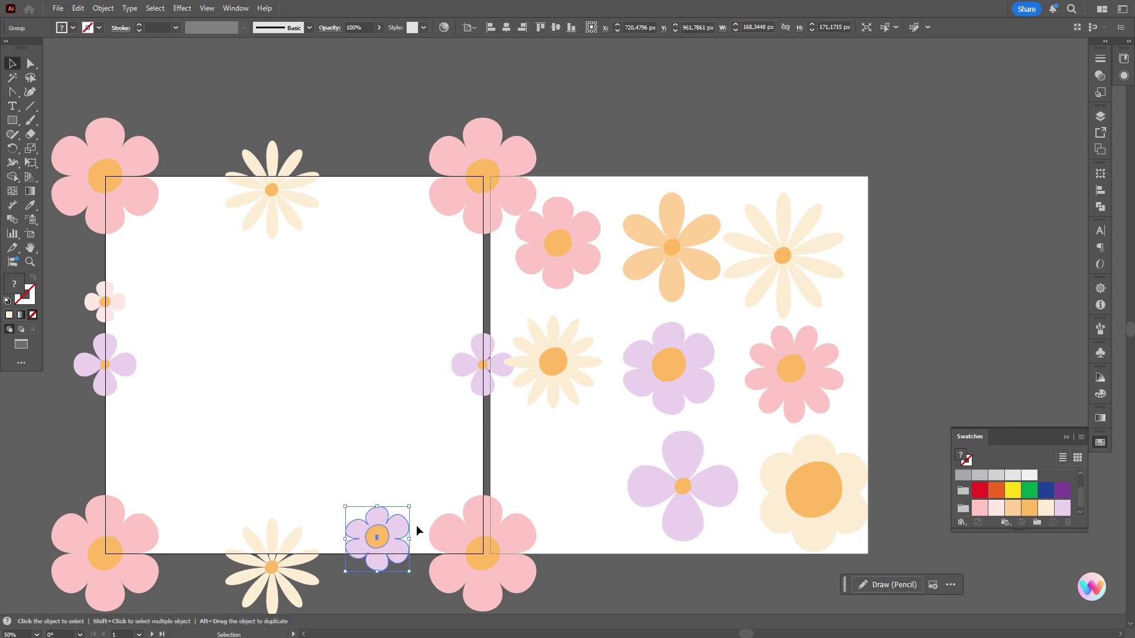
- Apply a Transform effect to the bottom lavender flower with a -1000 px vertical move and 1 copy, and expand its appearance
click(182, 8)
mouse_move(283, 104)
click(370, 145)
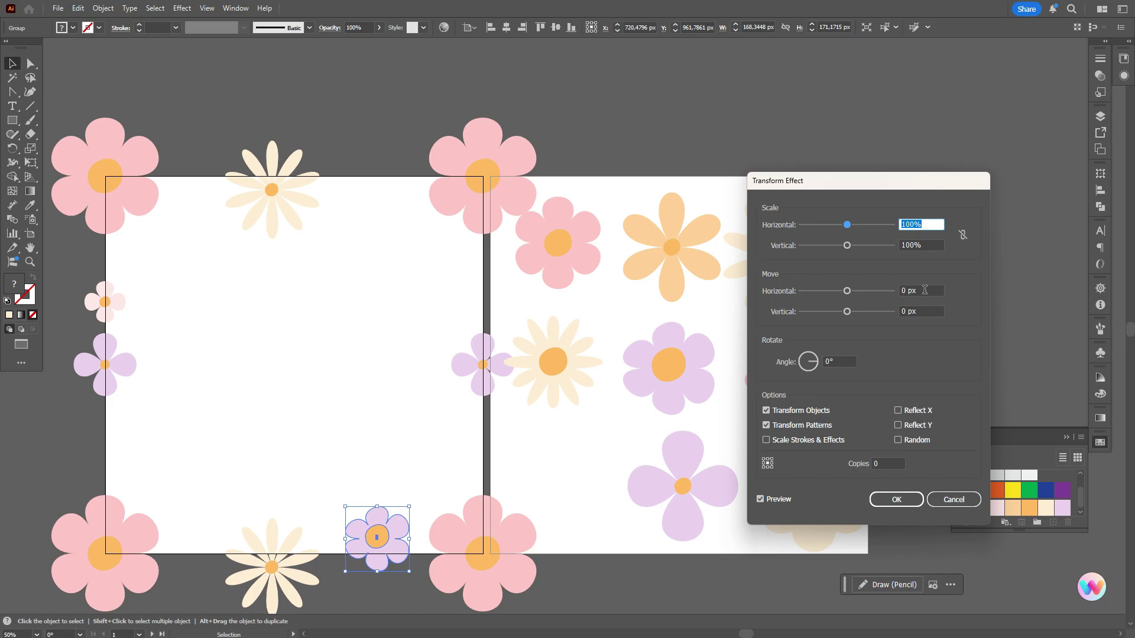
click(903, 311)
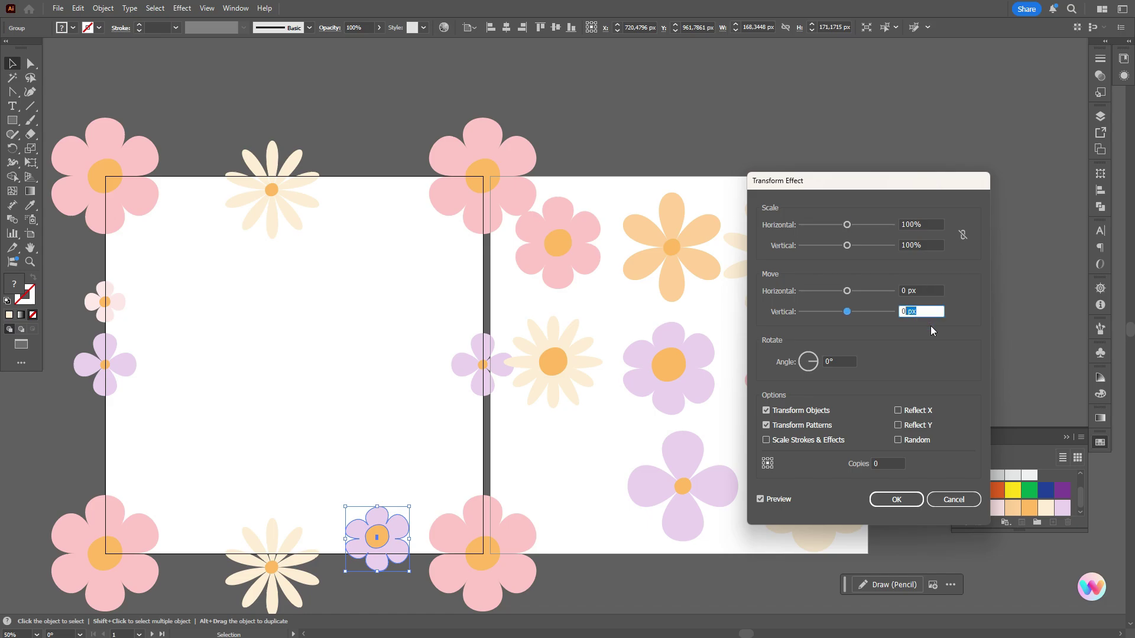
text(-1000)
click(785, 498)
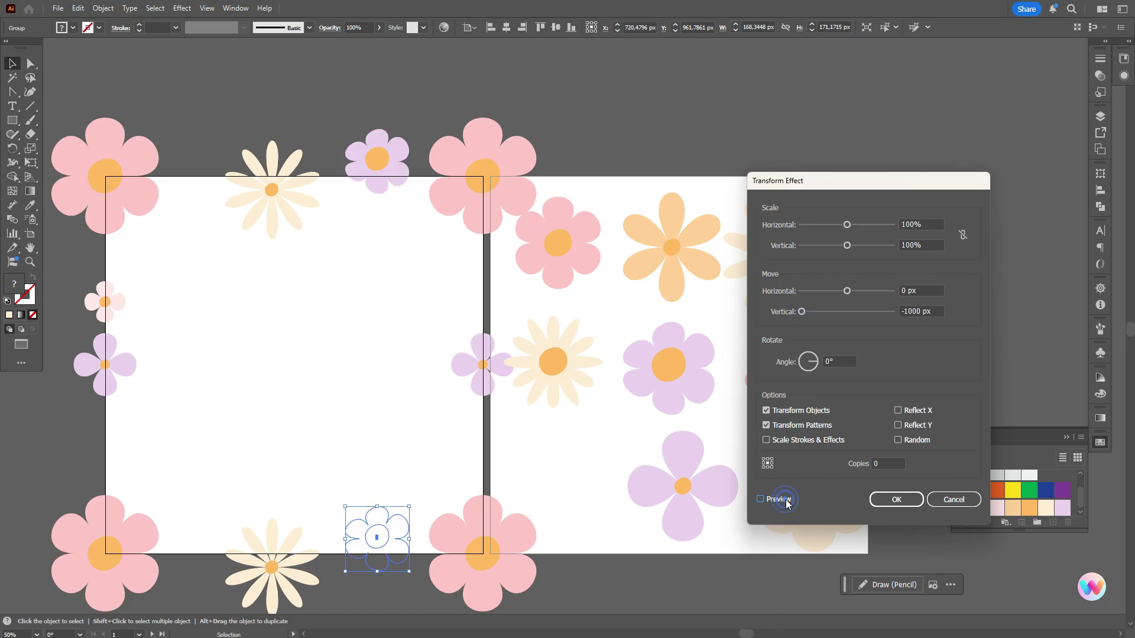
click(870, 463)
click(905, 503)
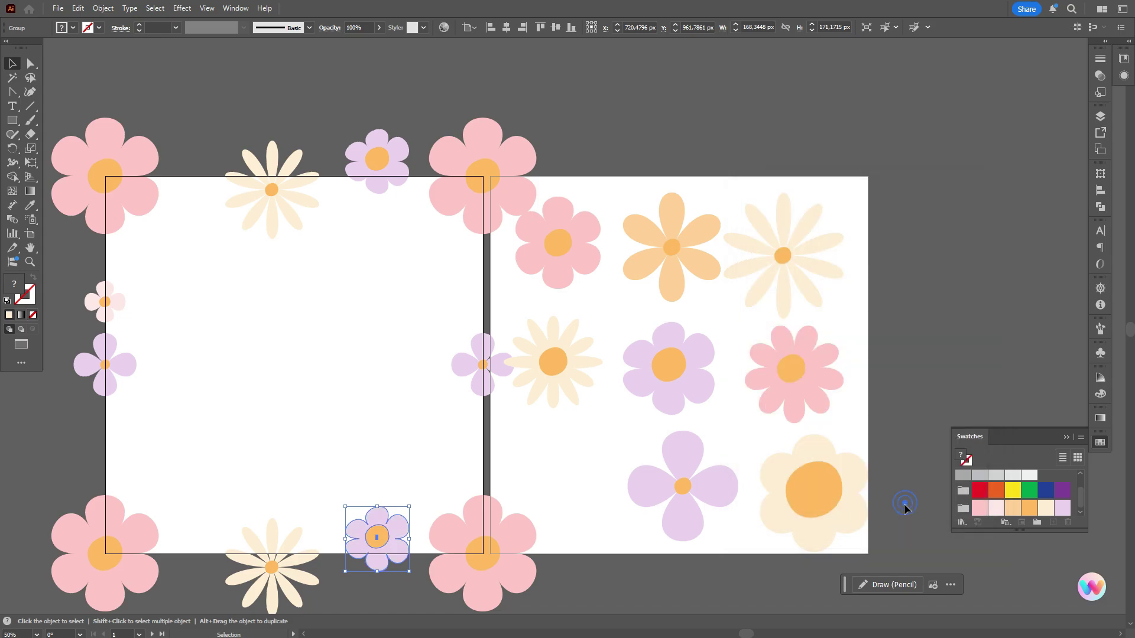
click(103, 8)
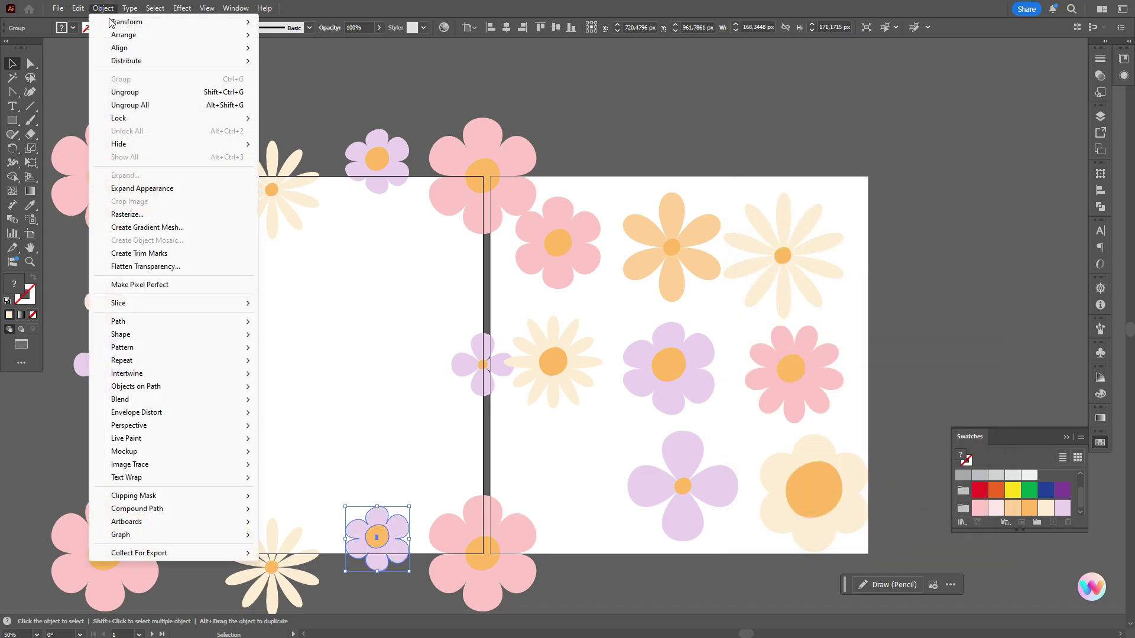
click(194, 188)
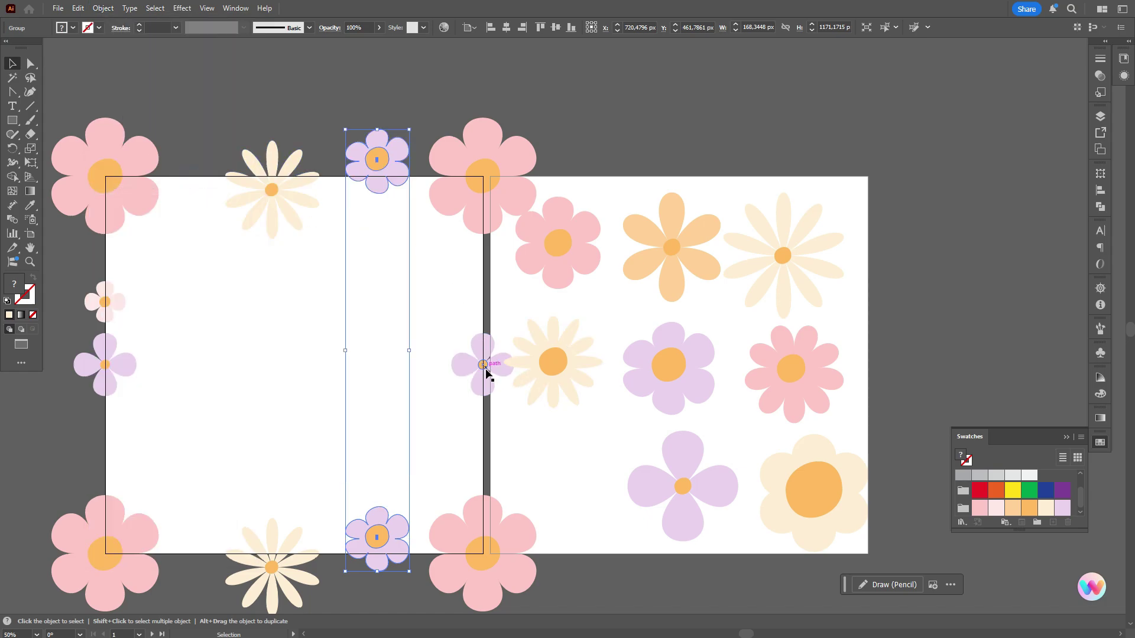
- Duplicate the small pale pink flower from the left edge onto the right edge at X 1000 px and vertically centre-align the pair
click(120, 306)
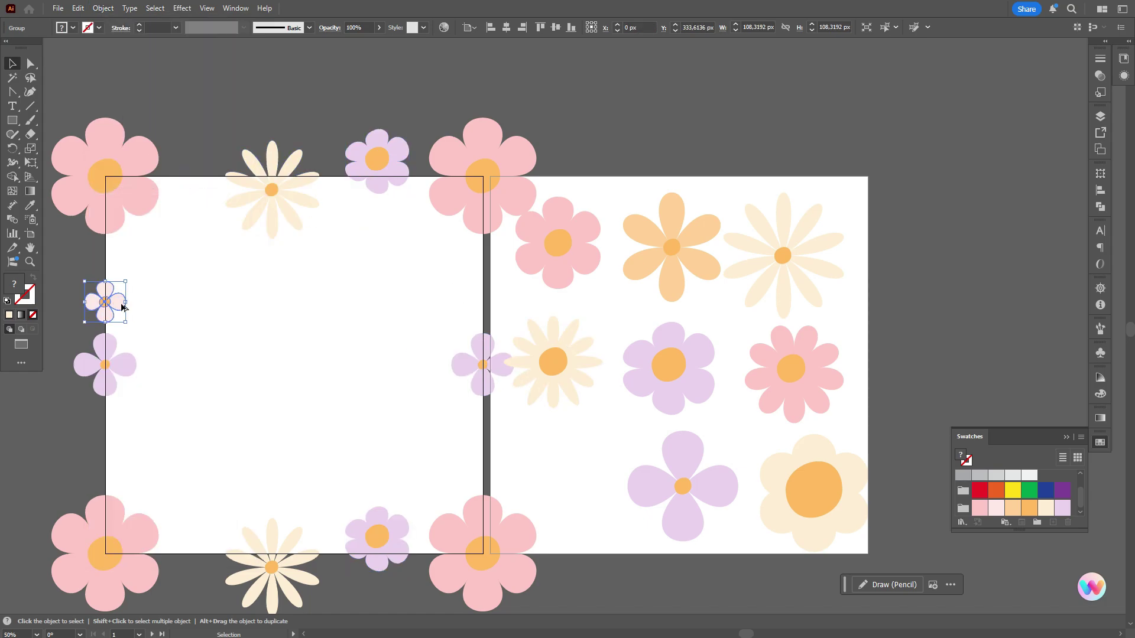
drag(123, 306, 502, 305)
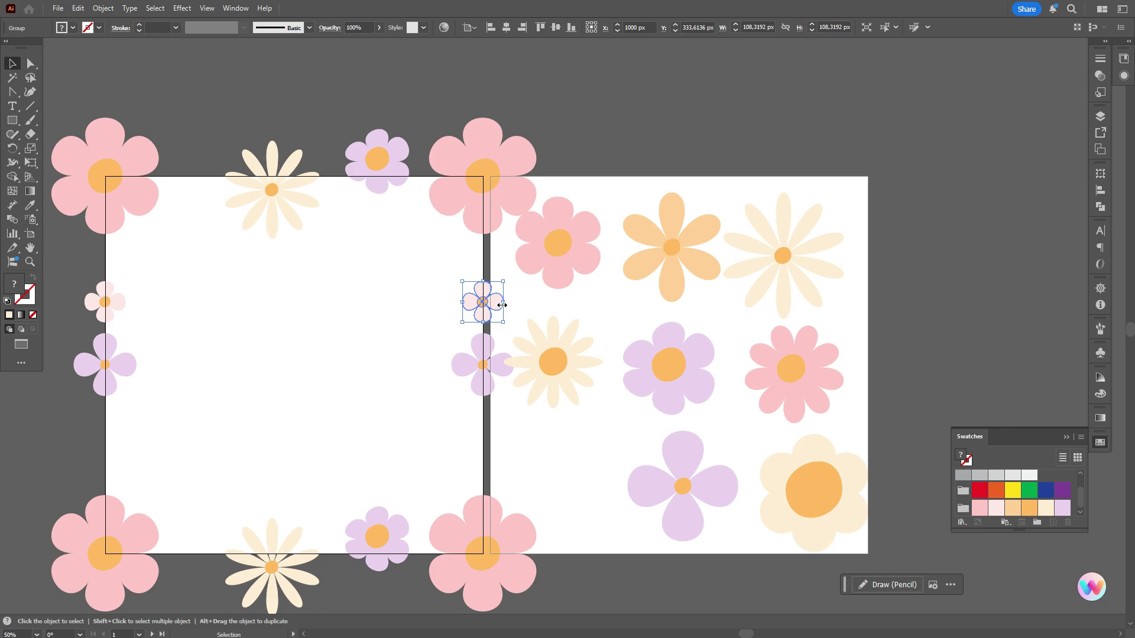
shift+click(115, 309)
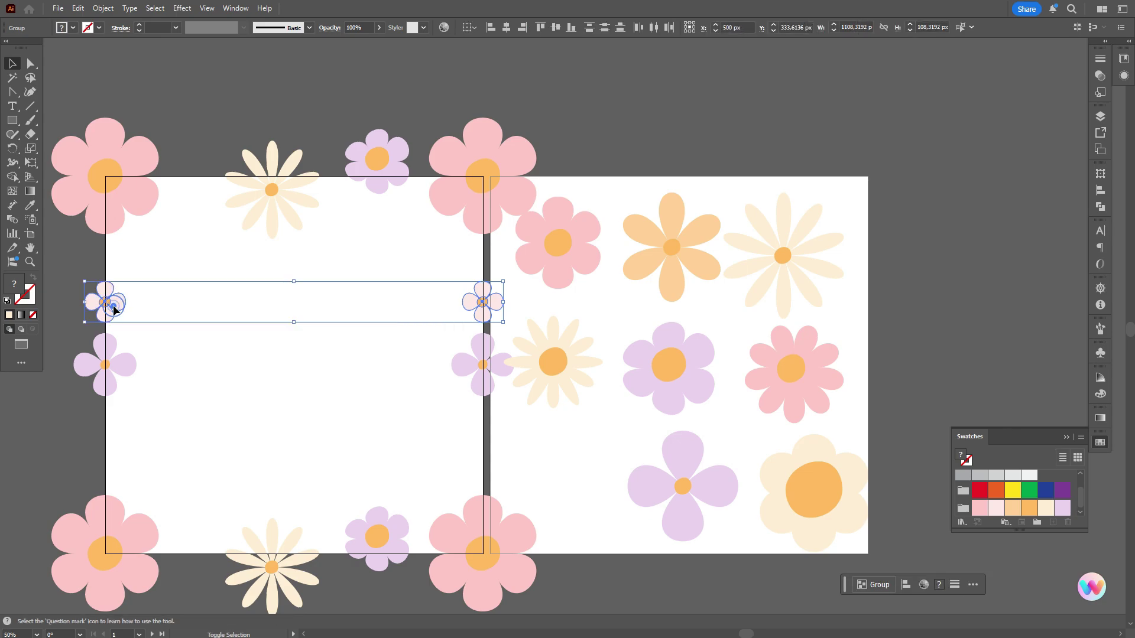
click(1099, 190)
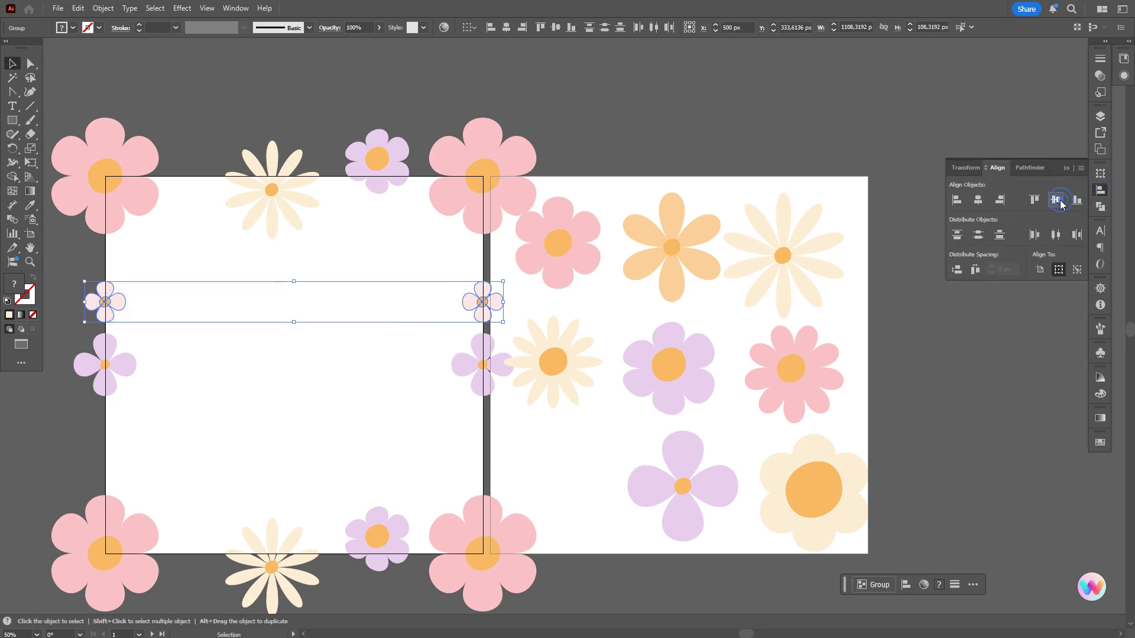
- Vertically centre-align the two large pink flowers on the artboard's top corners with each other
click(130, 362)
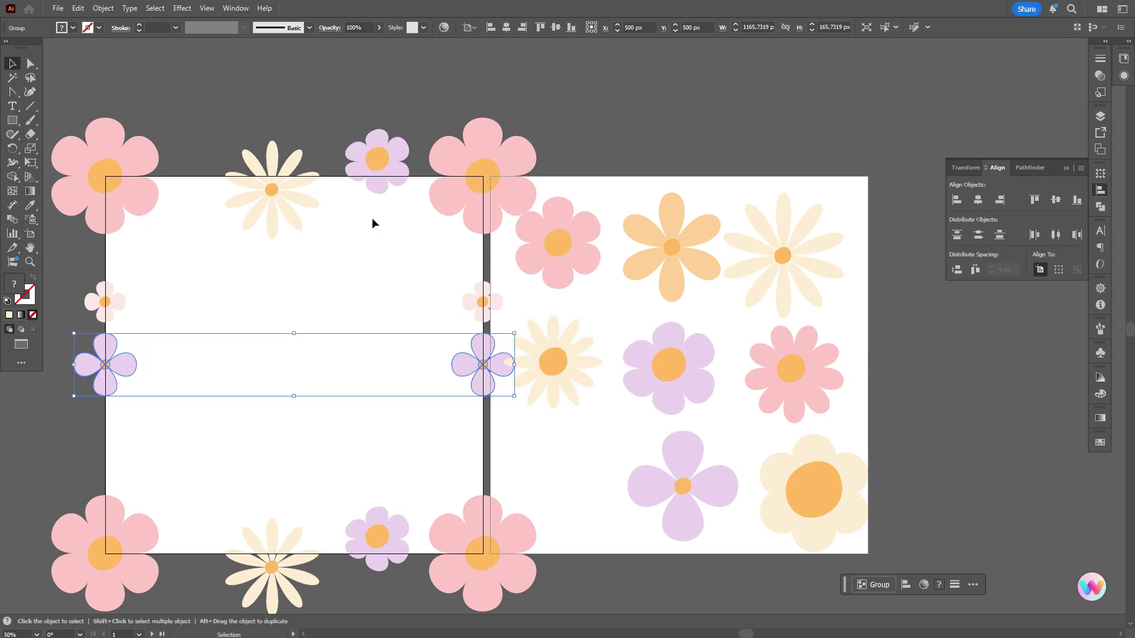
click(387, 181)
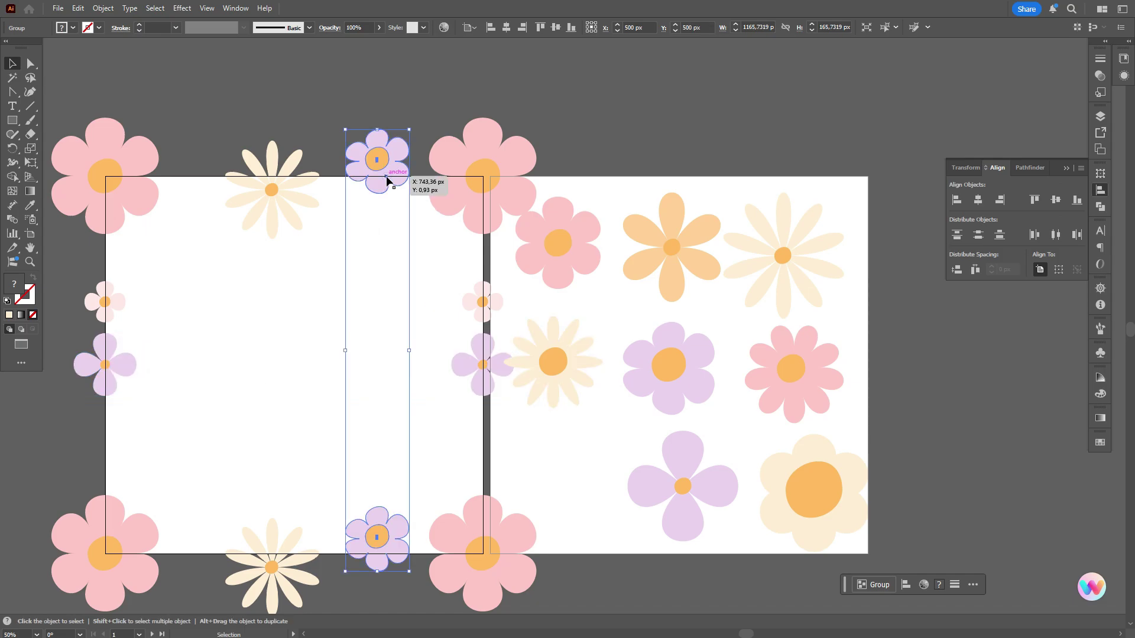
click(144, 201)
shift+click(473, 183)
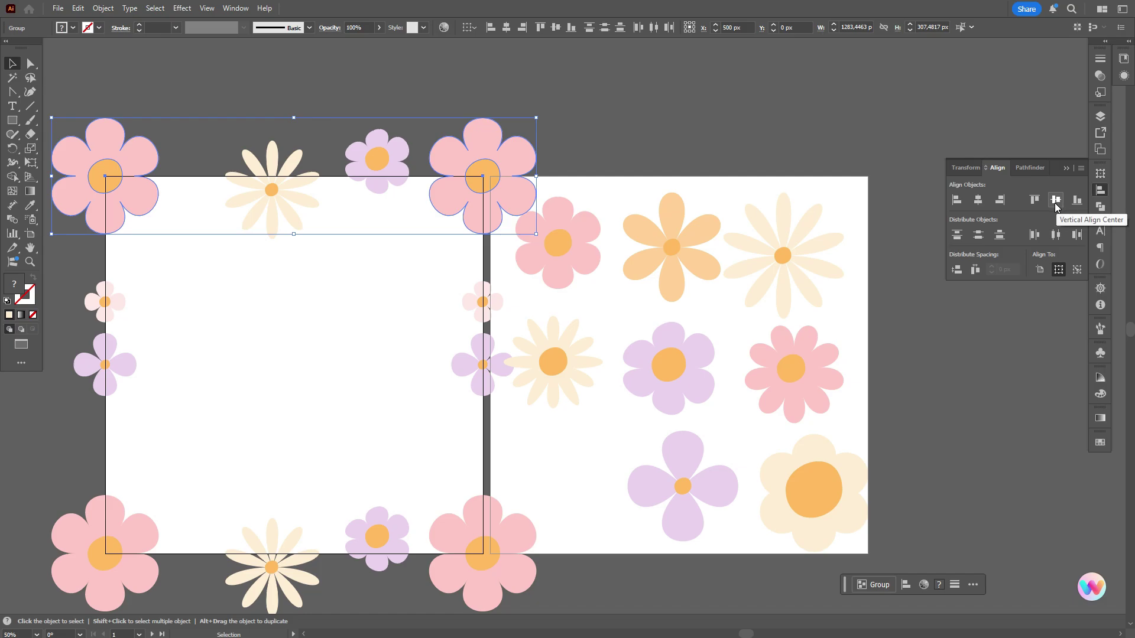
click(132, 536)
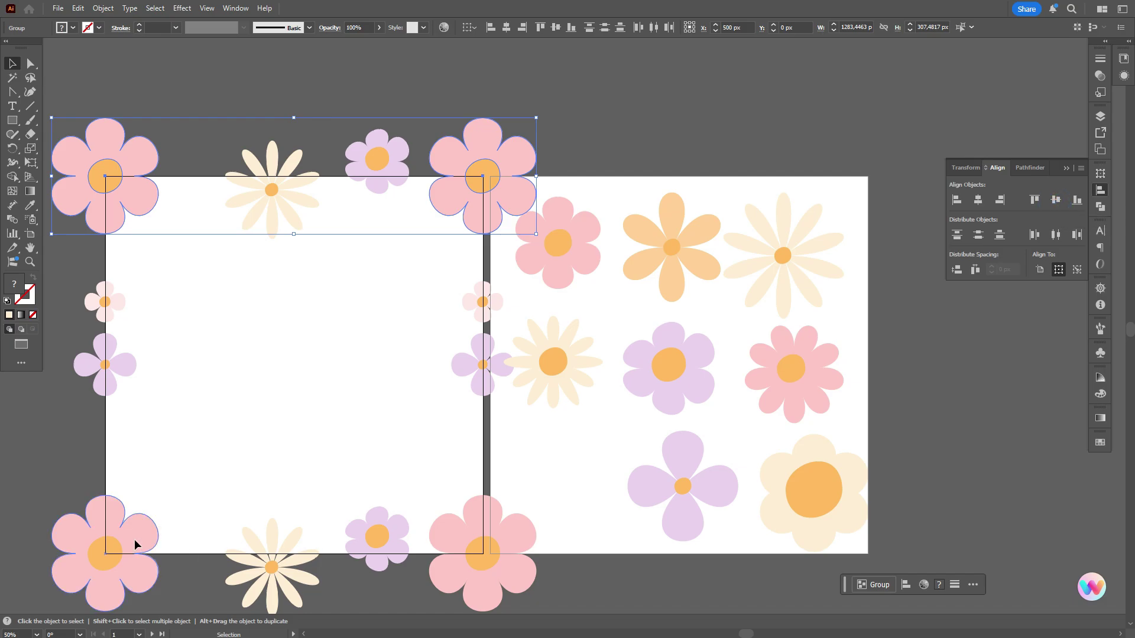
click(466, 554)
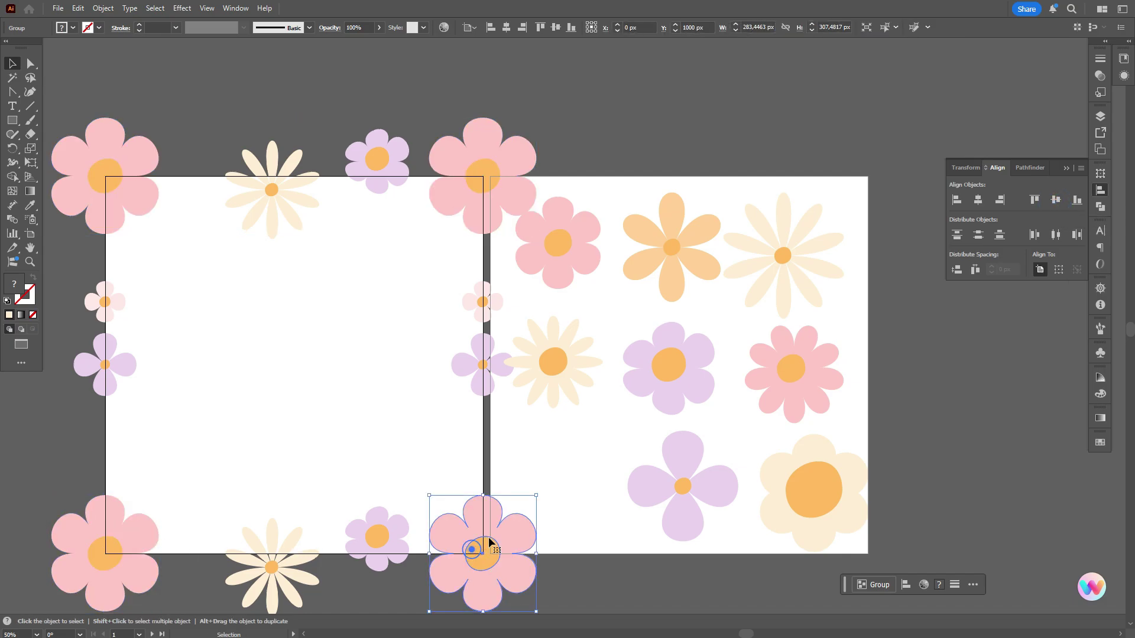
click(1054, 201)
key(ctrl+z)
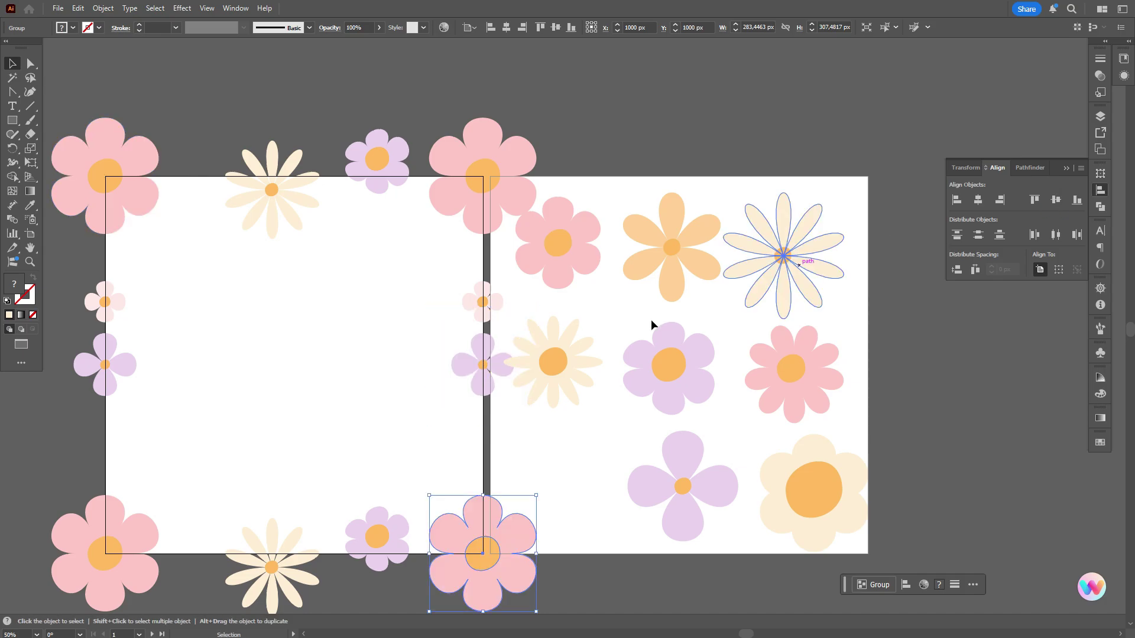
- Align the large pink corner flowers with each other in pairs along the bottom, left and right edges, and clear the selection
click(137, 513)
shift+click(510, 541)
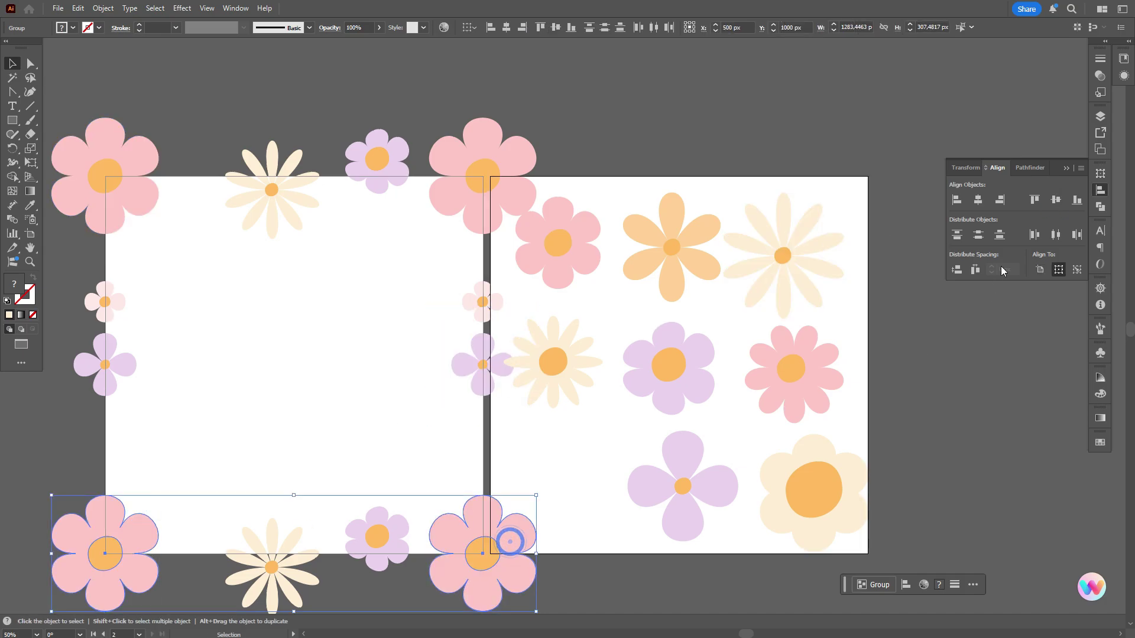
click(116, 188)
shift+click(127, 519)
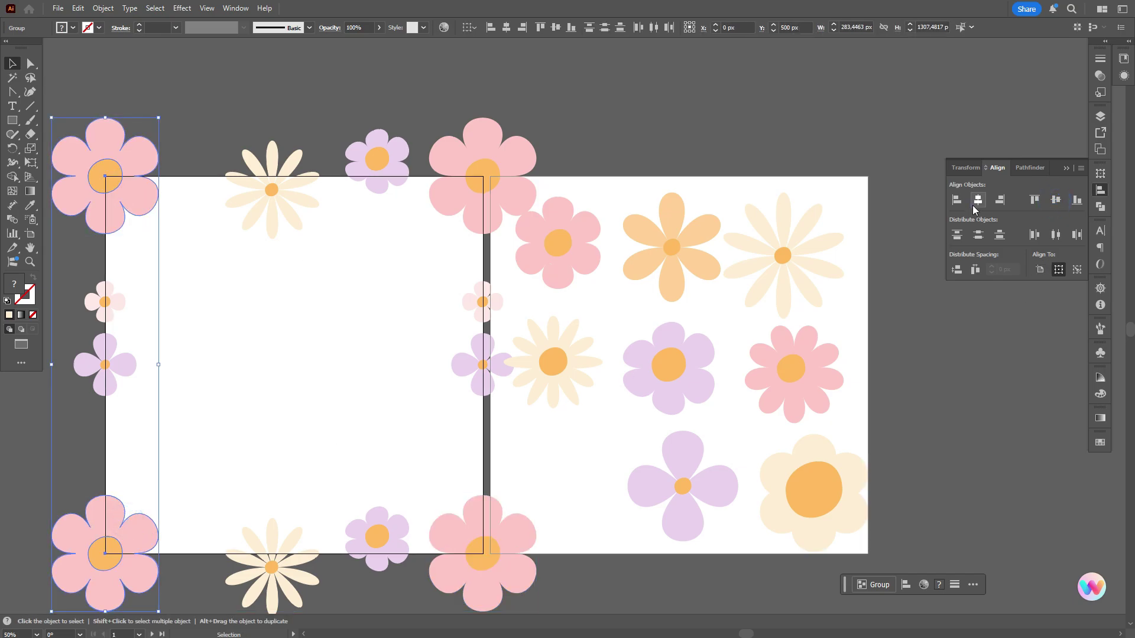
click(499, 203)
shift+click(494, 514)
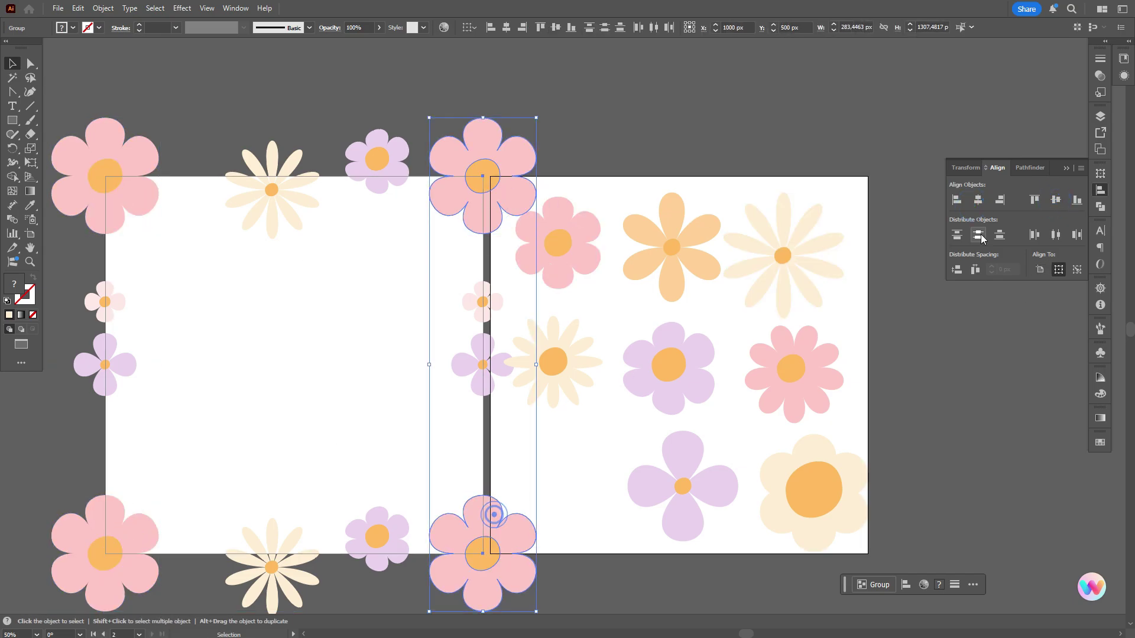
click(694, 123)
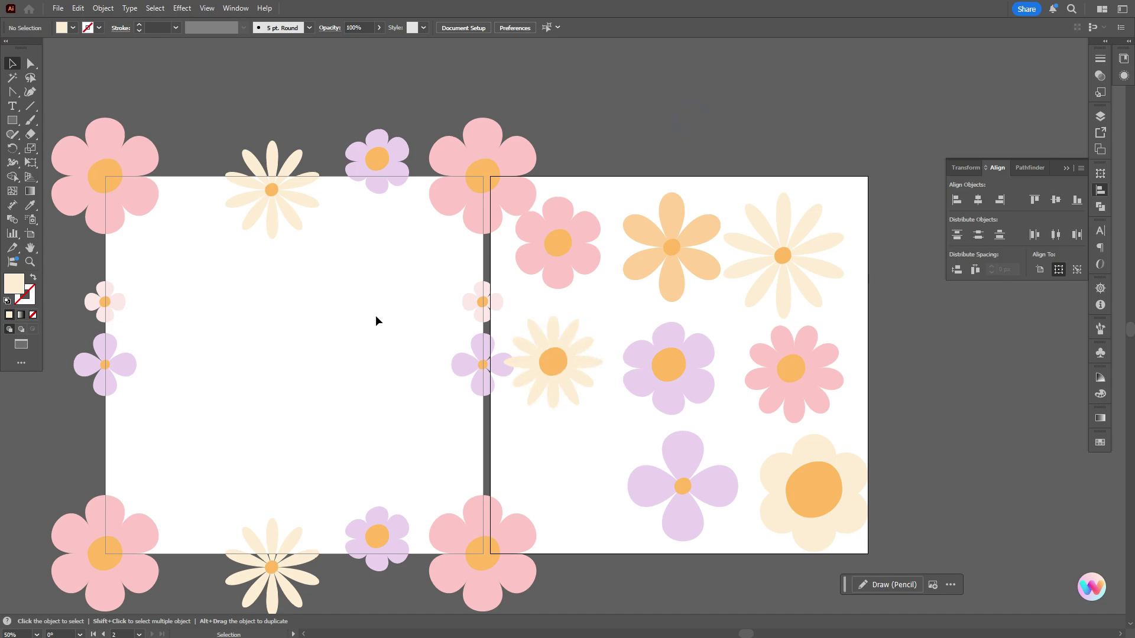
- Ungroup the cream daisy pair on the artboard's top and bottom edges
click(283, 204)
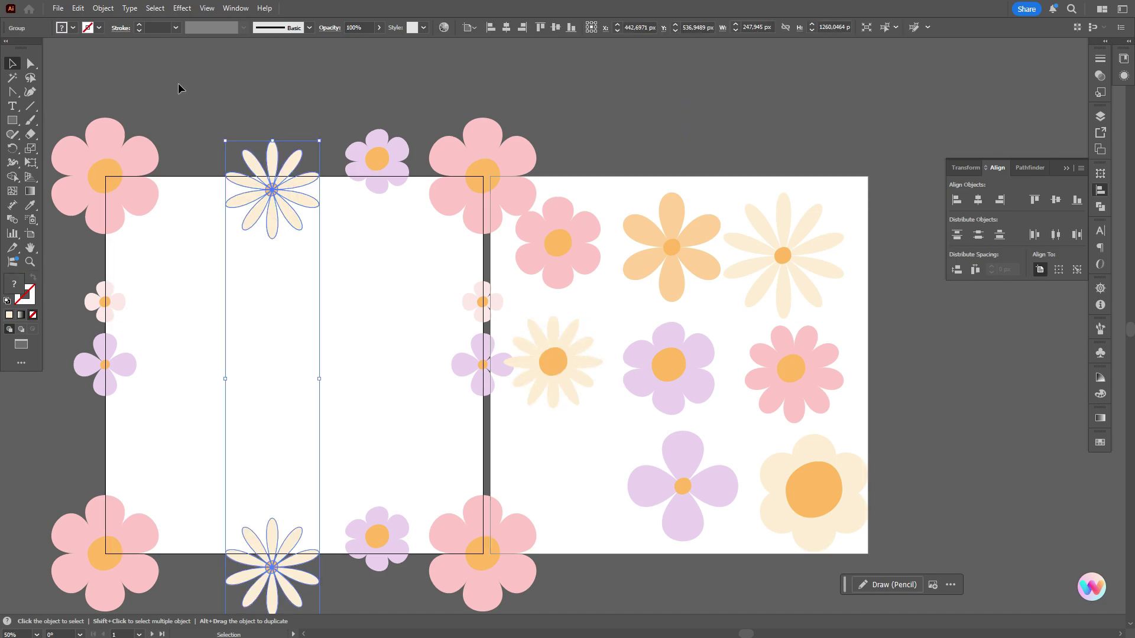
click(99, 8)
click(143, 94)
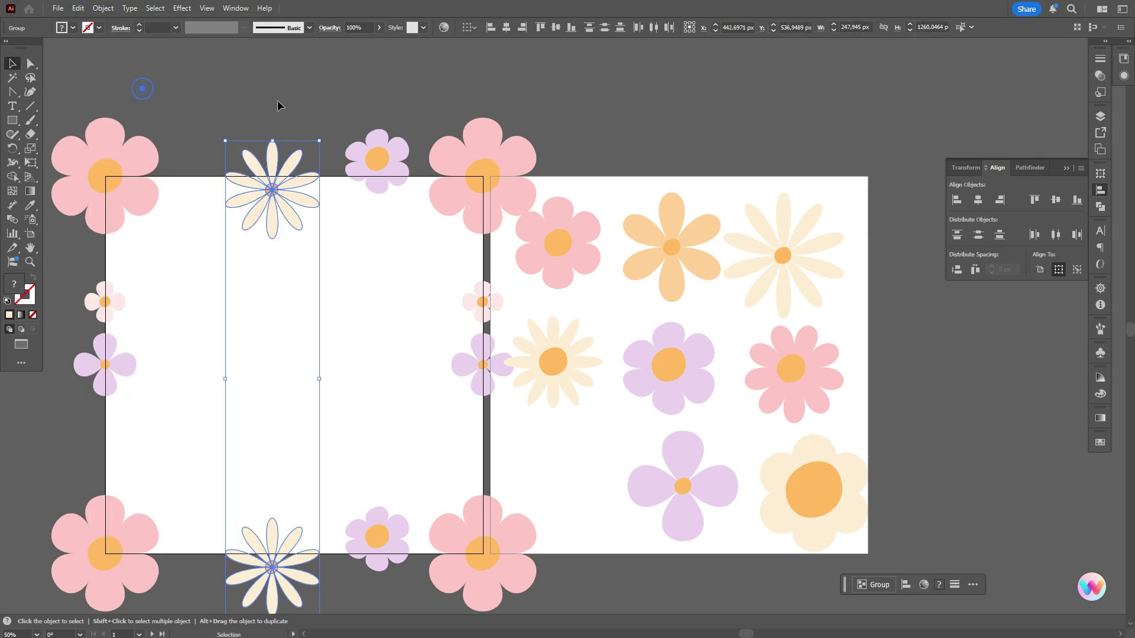
- Place the large cream daisy, a small pink flower and the large round cream flower in the artboard's empty interior
click(290, 186)
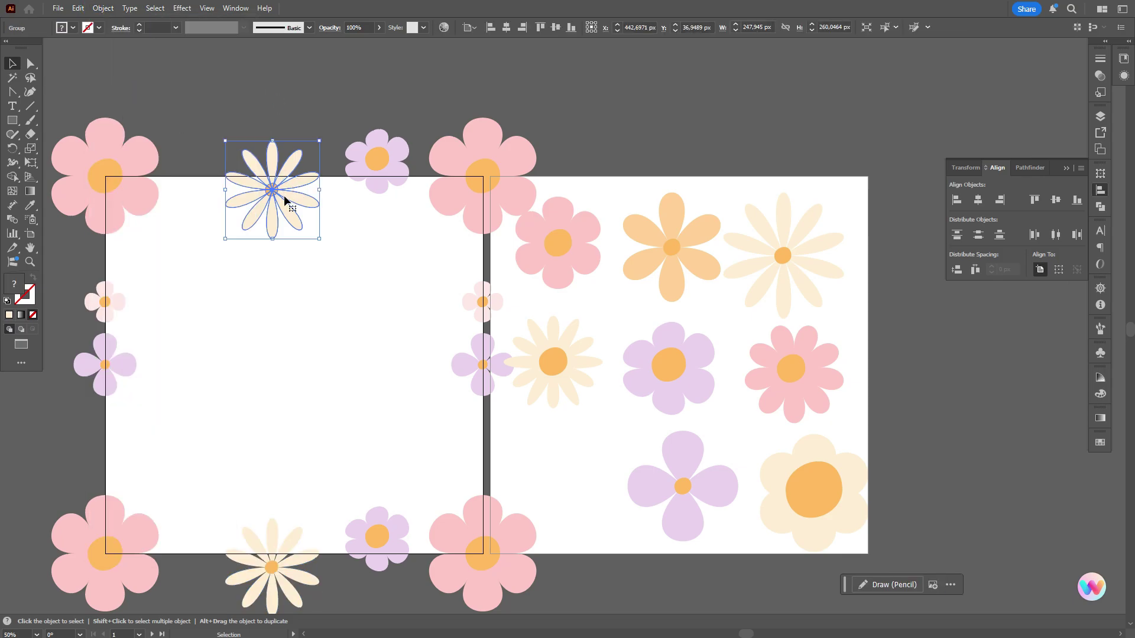
drag(576, 365, 255, 351)
drag(275, 391, 309, 399)
drag(791, 369, 239, 467)
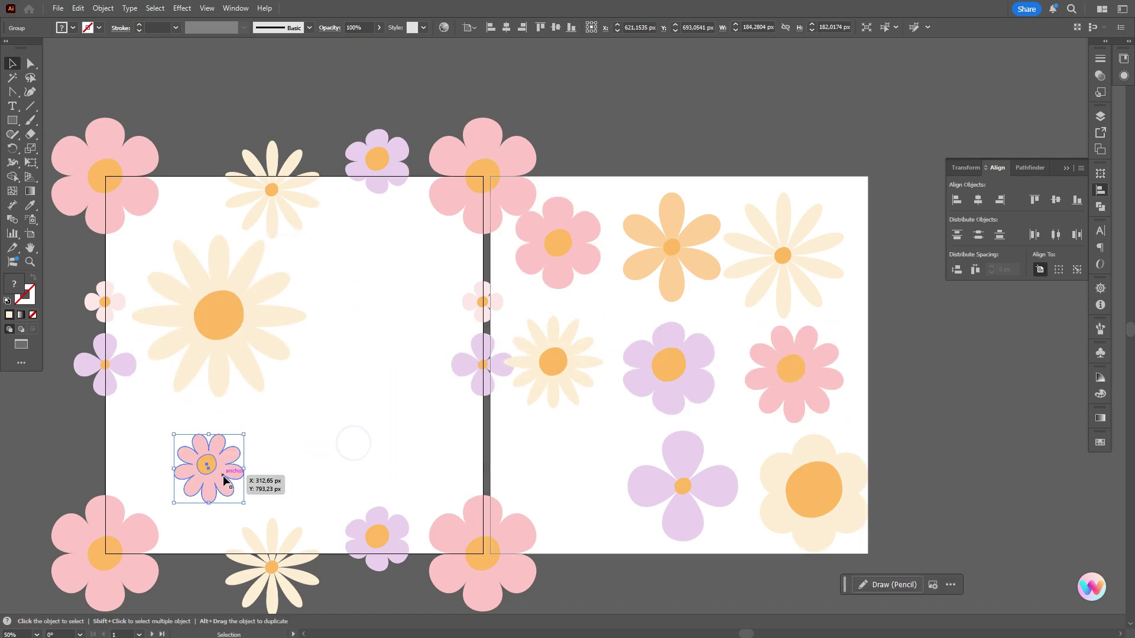
drag(813, 490, 377, 385)
- Scatter small orange flowers in the gaps near the upper daisy, the lower right corner and the round cream flower
drag(654, 264, 201, 116)
drag(218, 70, 219, 94)
drag(219, 107, 196, 211)
drag(196, 211, 446, 478)
drag(446, 478, 330, 445)
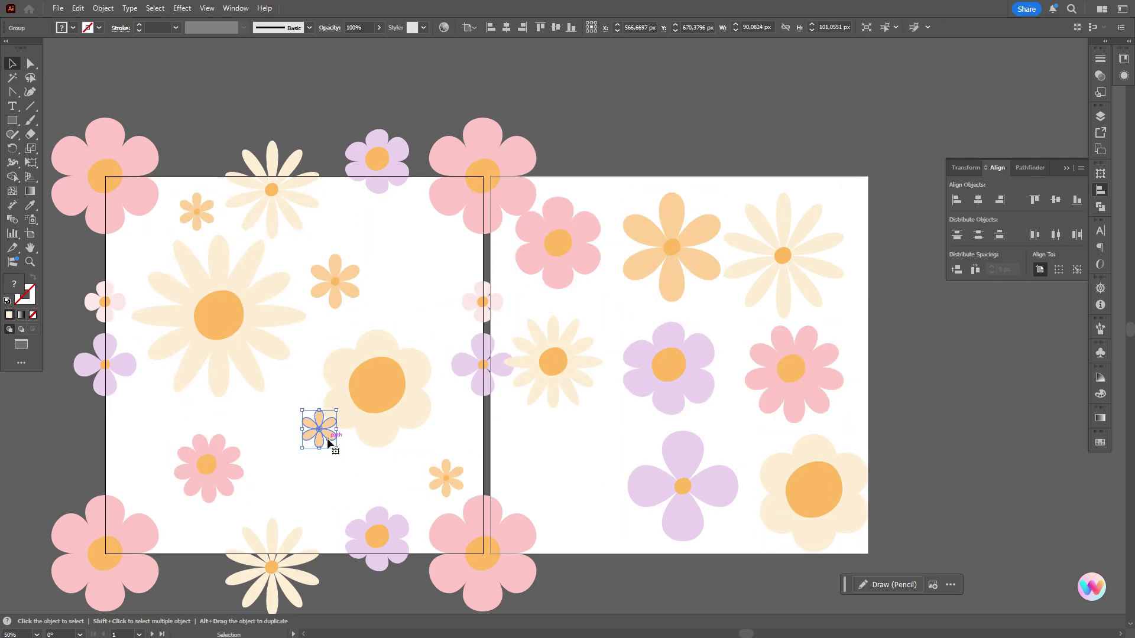
- Duplicate the pink flower into the upper right area and add two small cream daisies to the lower part of the artboard
click(206, 464)
drag(206, 464, 405, 276)
click(552, 362)
drag(552, 362, 306, 489)
drag(306, 489, 147, 431)
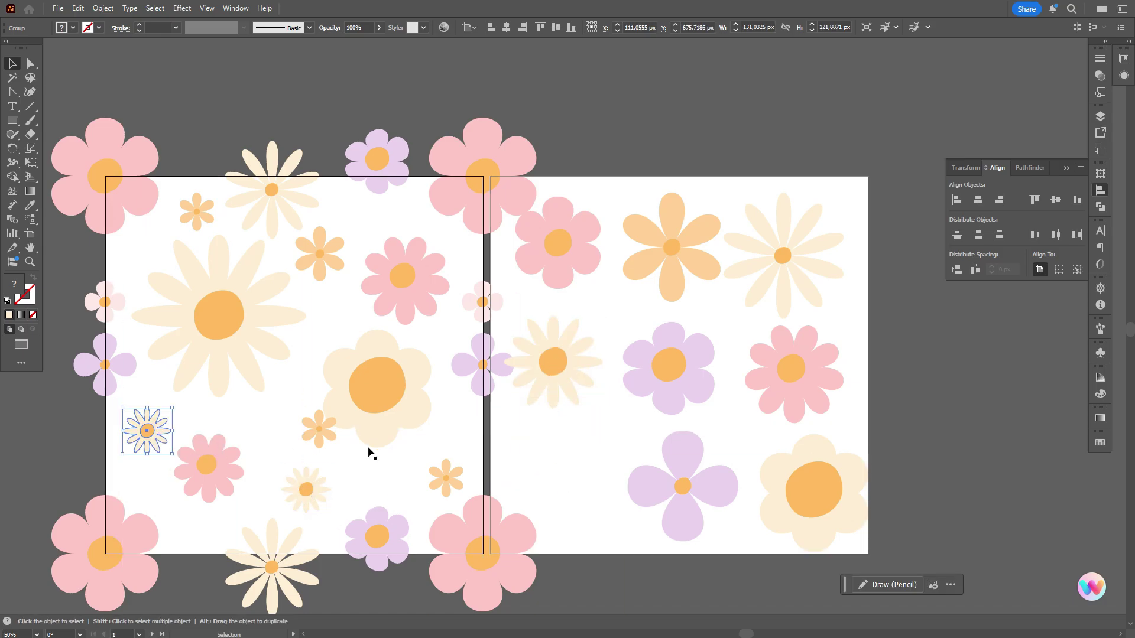
- Fill the remaining gaps with small purple flowers and nudge the neighbouring small flowers to even out the spacing
drag(104, 364, 139, 253)
drag(324, 317, 266, 418)
drag(266, 418, 400, 476)
drag(147, 430, 143, 431)
drag(319, 254, 334, 250)
drag(446, 478, 456, 437)
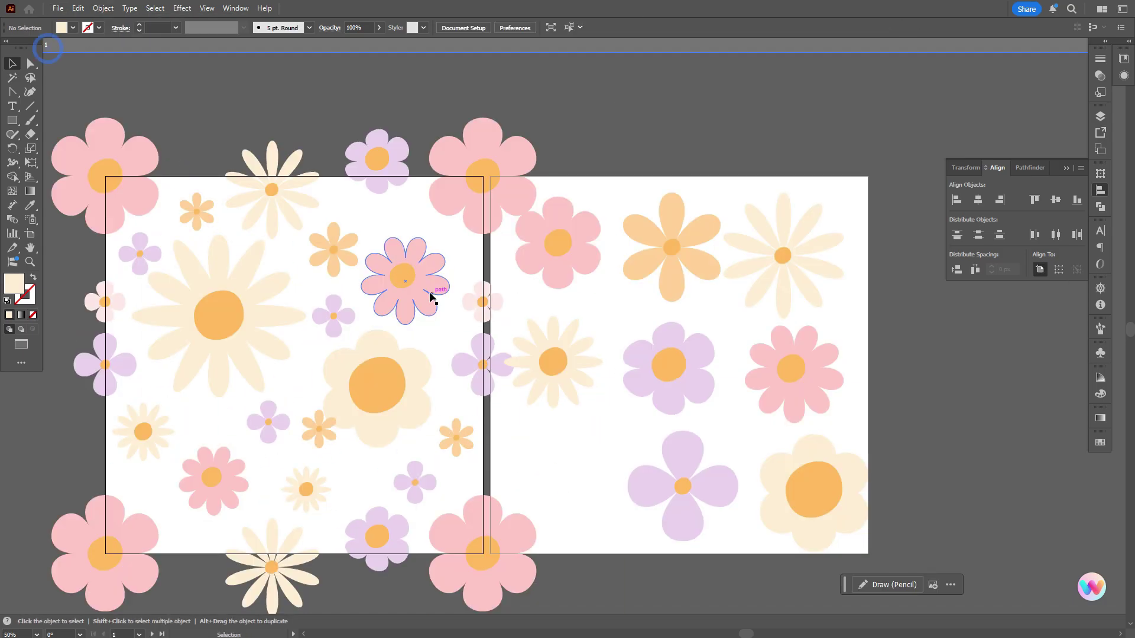
drag(269, 422, 273, 423)
- Delete the spare source flowers beside the pattern together with the second artboard
drag(881, 183, 502, 550)
key(Delete)
click(598, 278)
key(Delete)
scroll(598, 279, left, 3)
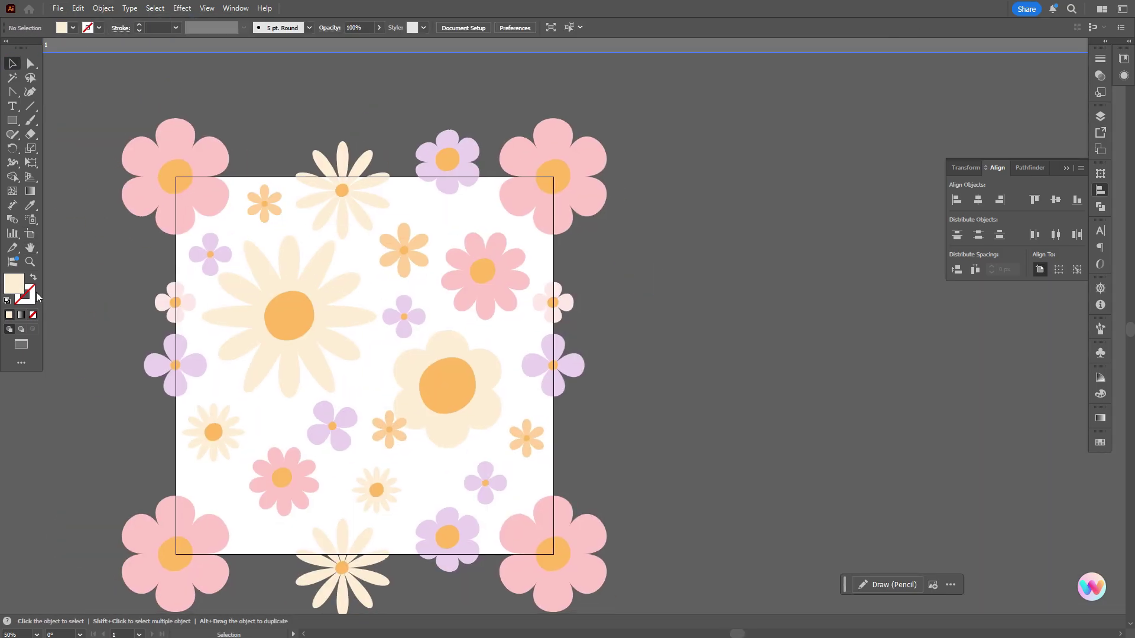
- Create a 1000 × 1000 px rectangle and send it behind all the flowers
click(14, 120)
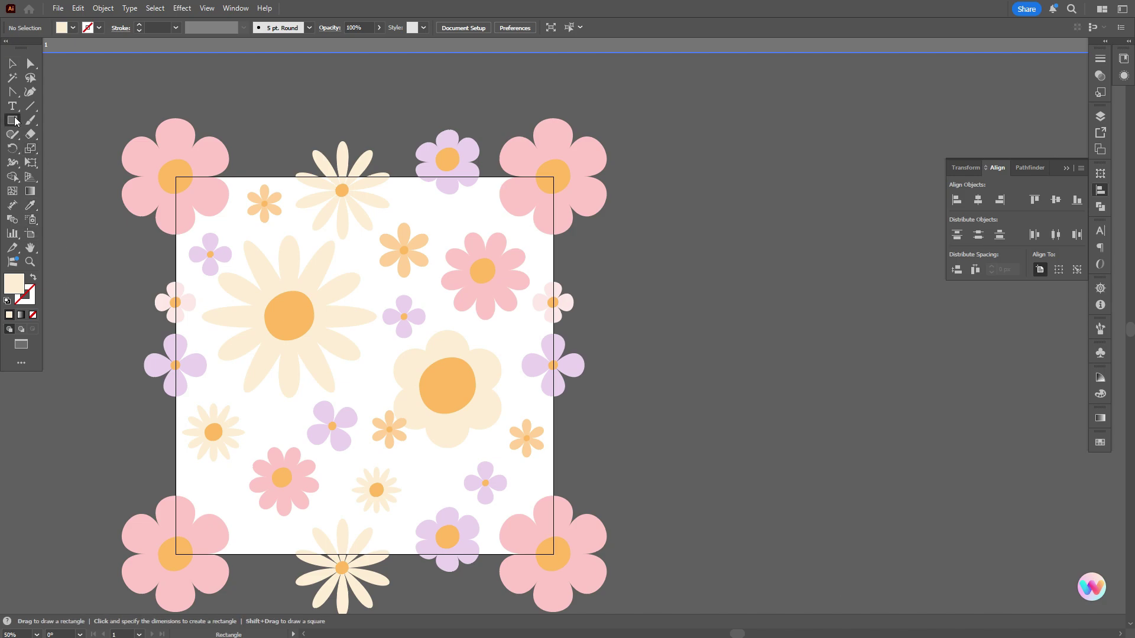
click(314, 134)
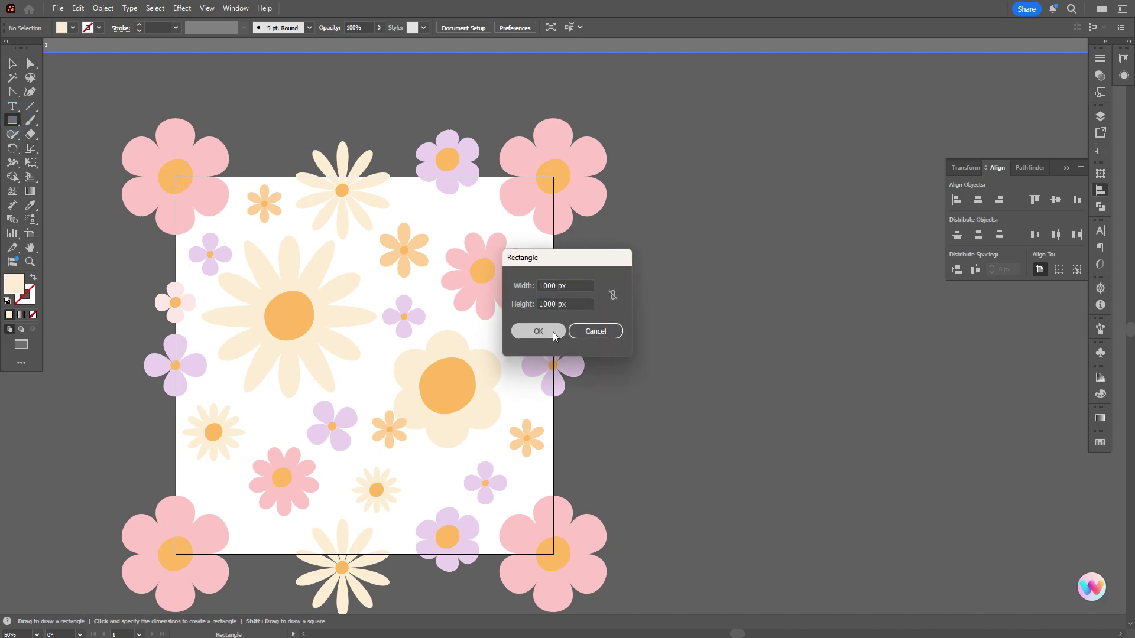
click(551, 333)
click(13, 65)
right_click(642, 359)
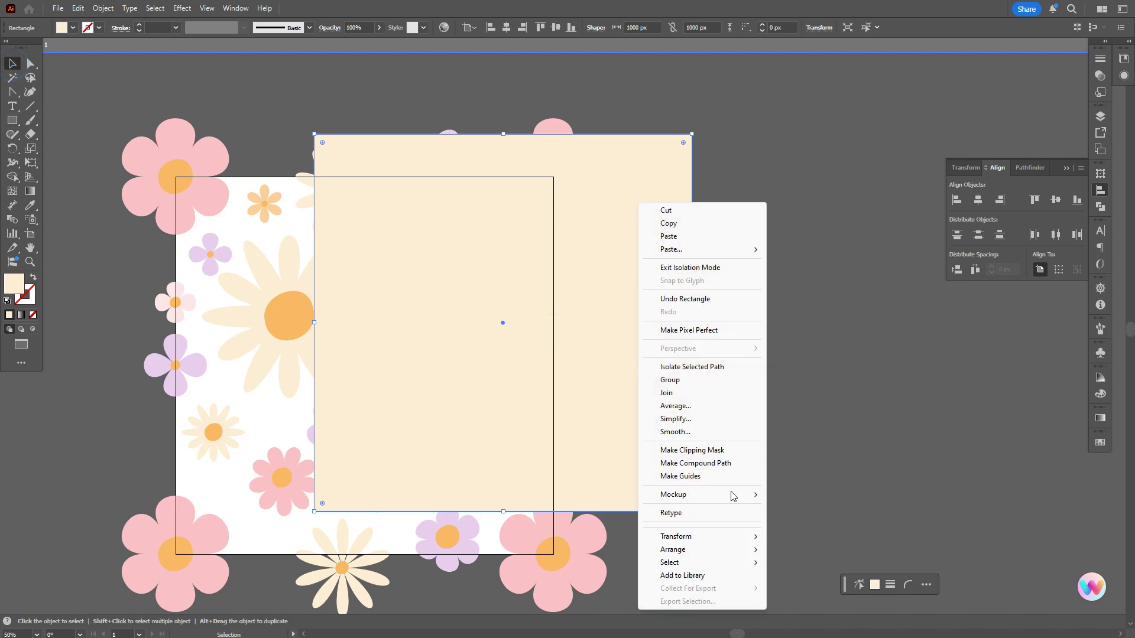
mouse_move(716, 557)
click(805, 588)
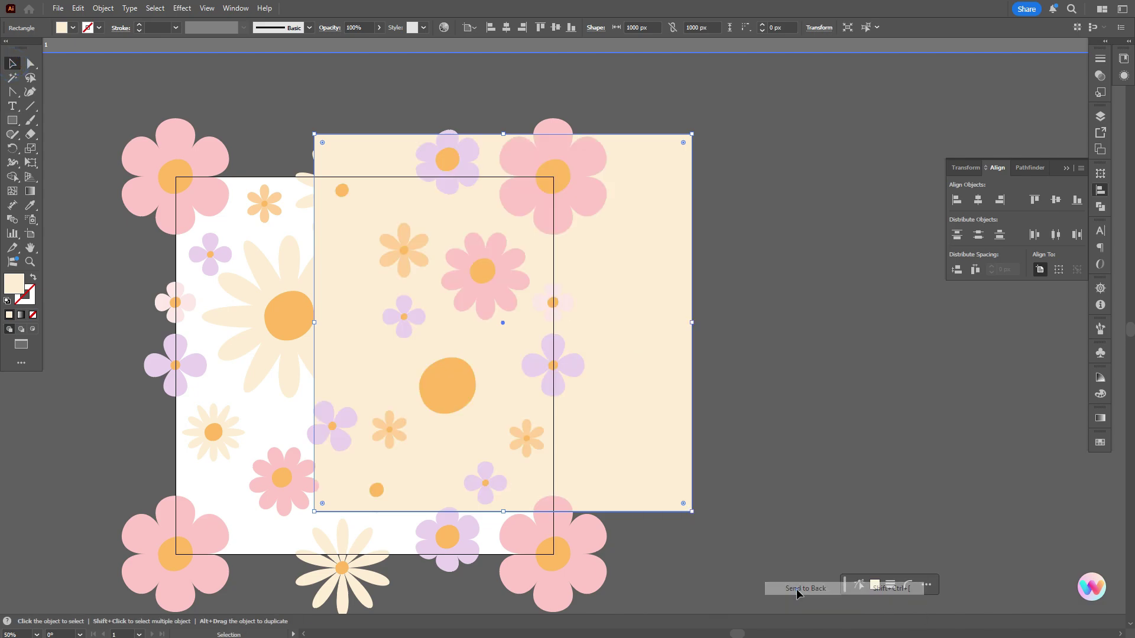
- Centre the background rectangle on the artboard both ways and recolour its fill to a very pale off-white
click(978, 201)
click(1056, 200)
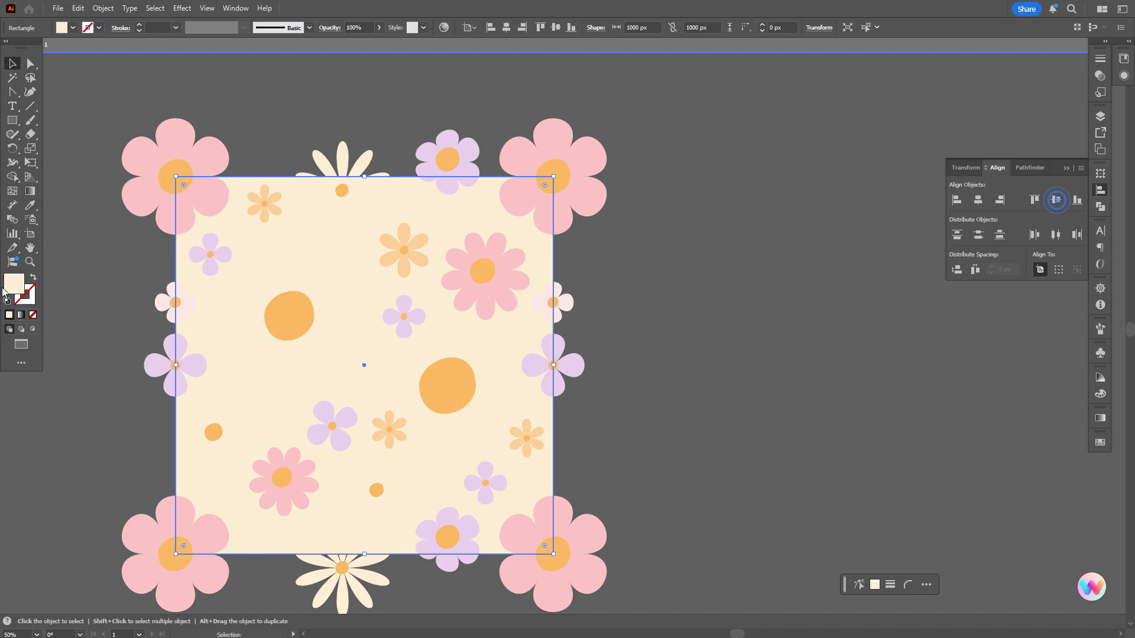
double_click(14, 284)
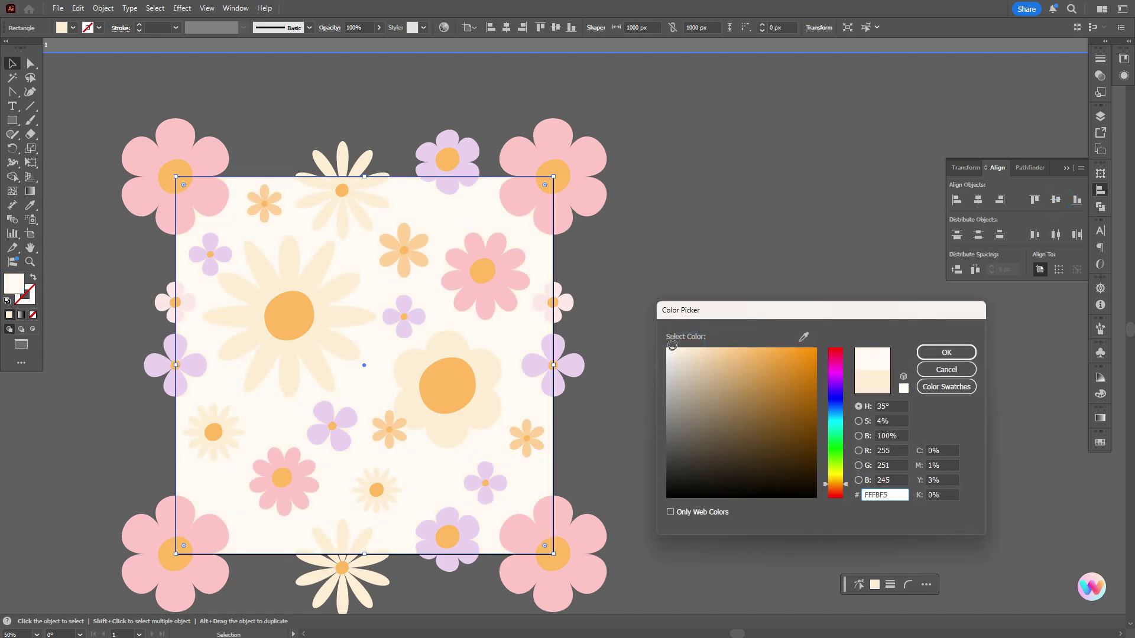
click(925, 353)
click(697, 364)
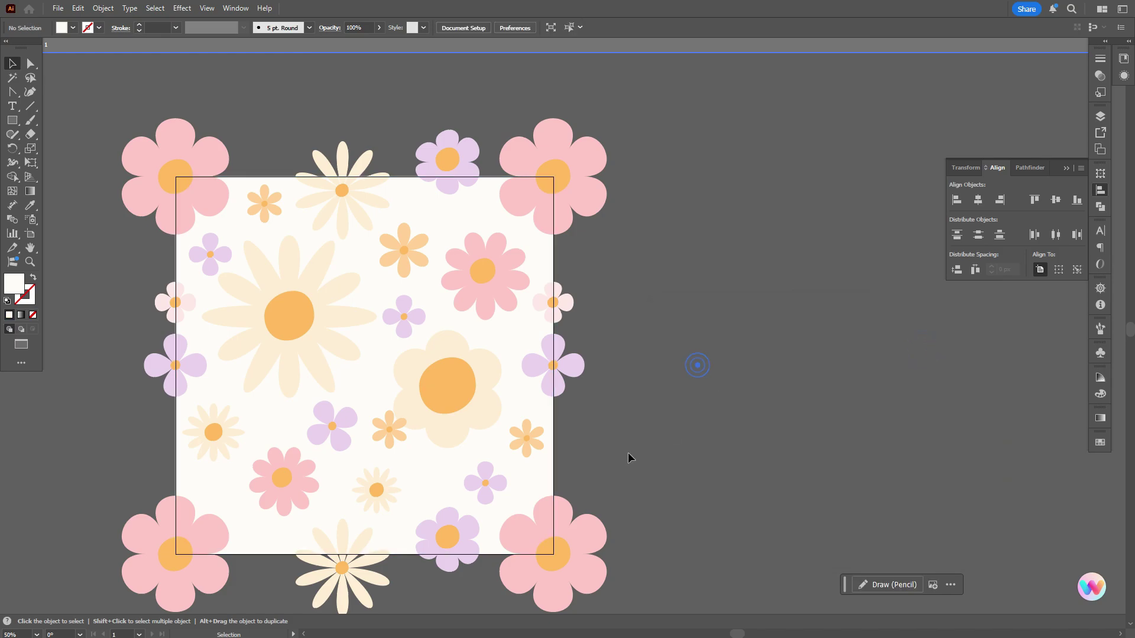
- Paste a copy of the background rectangle in place and bring it in front of all the flowers
click(471, 212)
key(a)
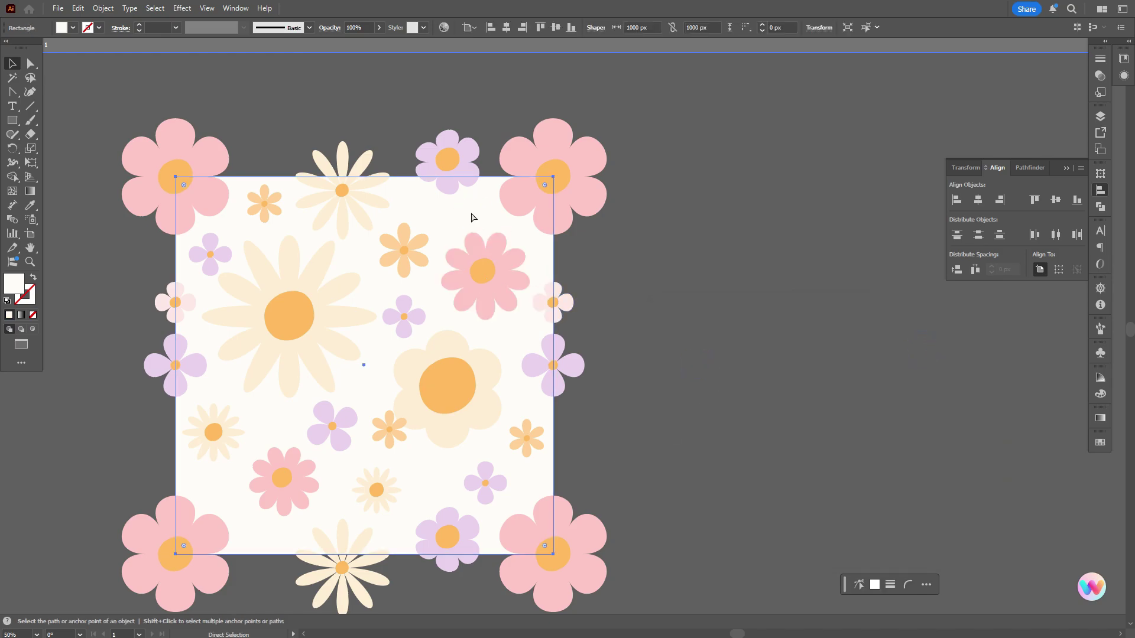
key(v)
right_click(471, 204)
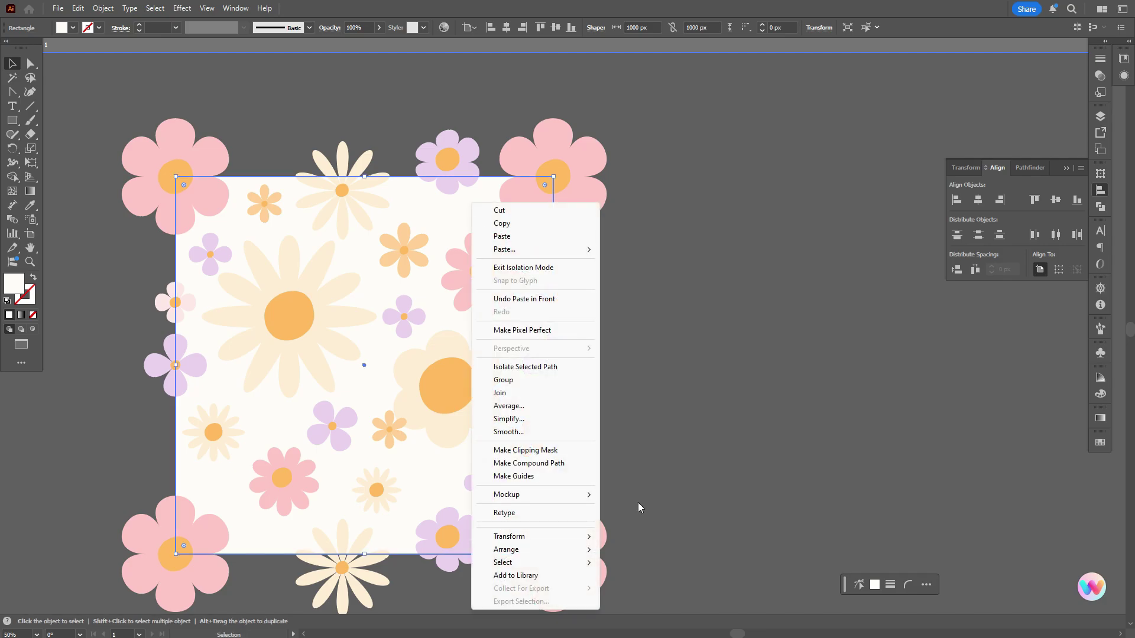
mouse_move(567, 550)
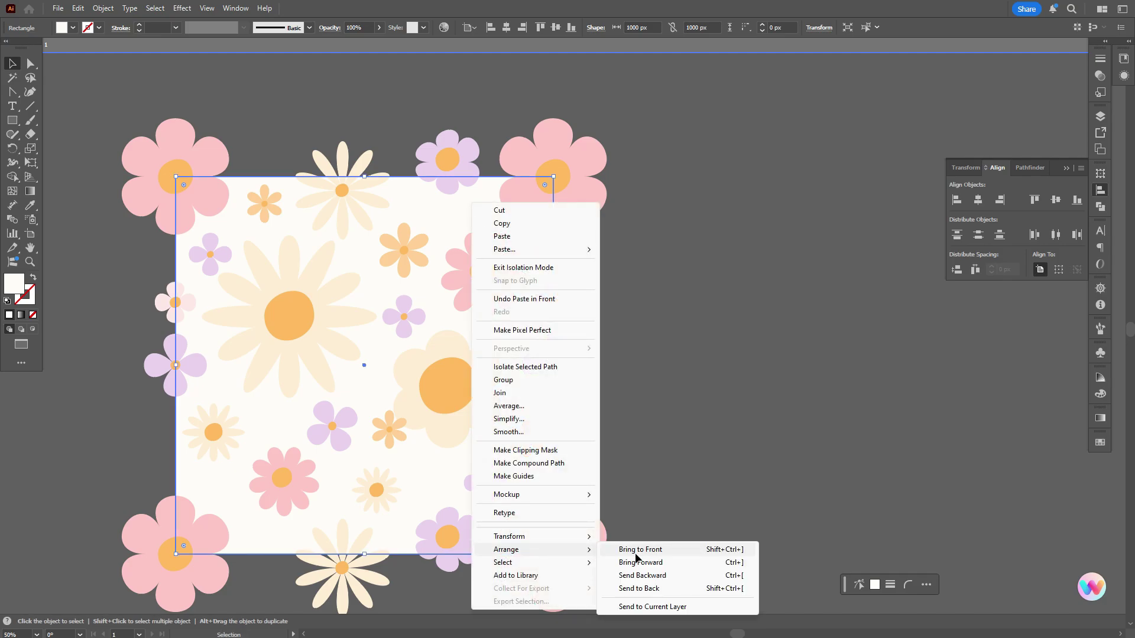
click(637, 550)
- Select all the artwork and make a clipping mask from the front rectangle
key(ctrl+a)
right_click(508, 422)
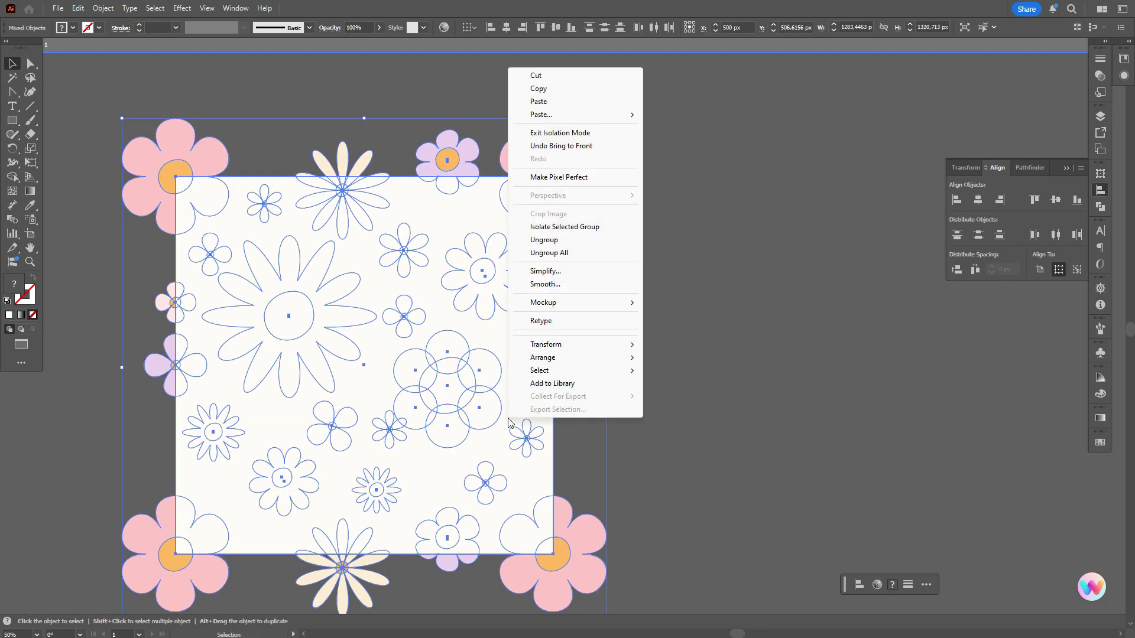
click(103, 7)
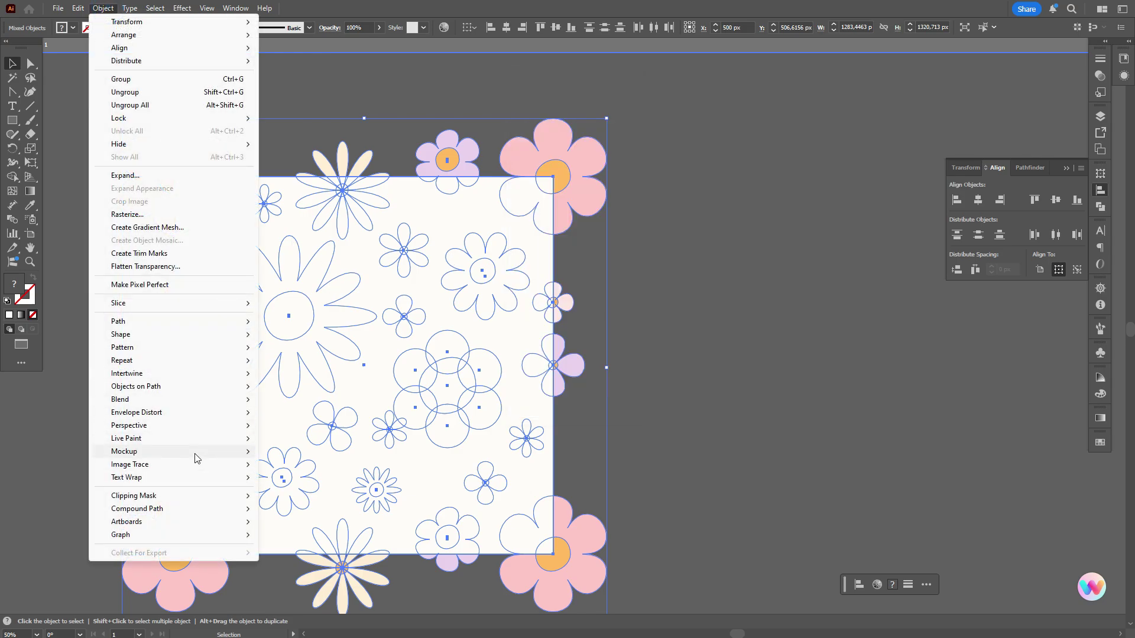
mouse_move(213, 498)
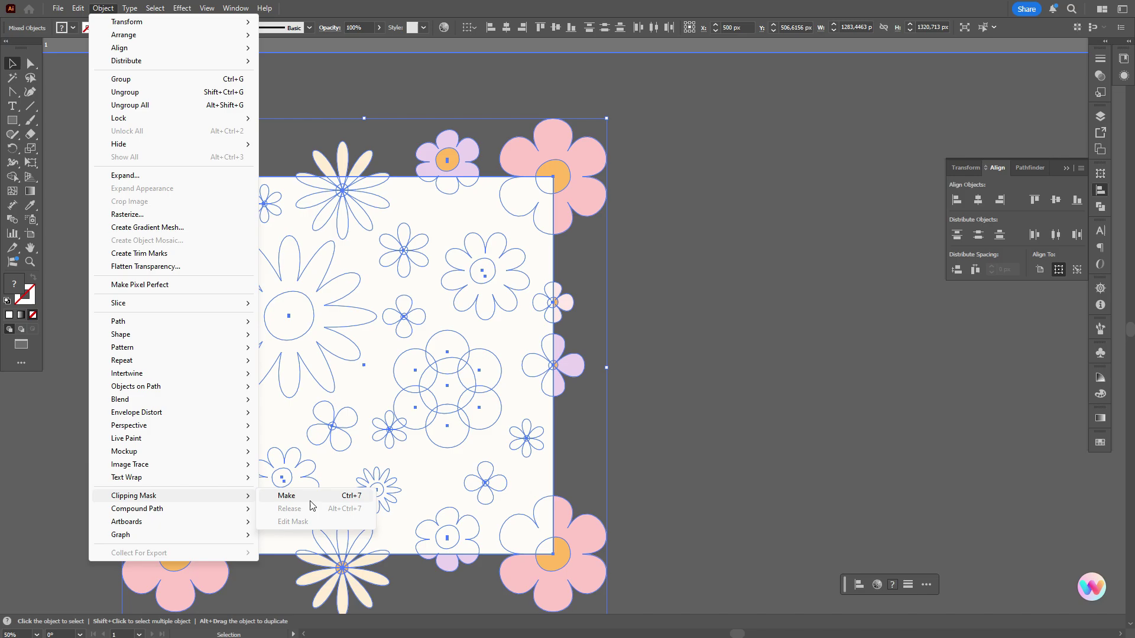
click(311, 500)
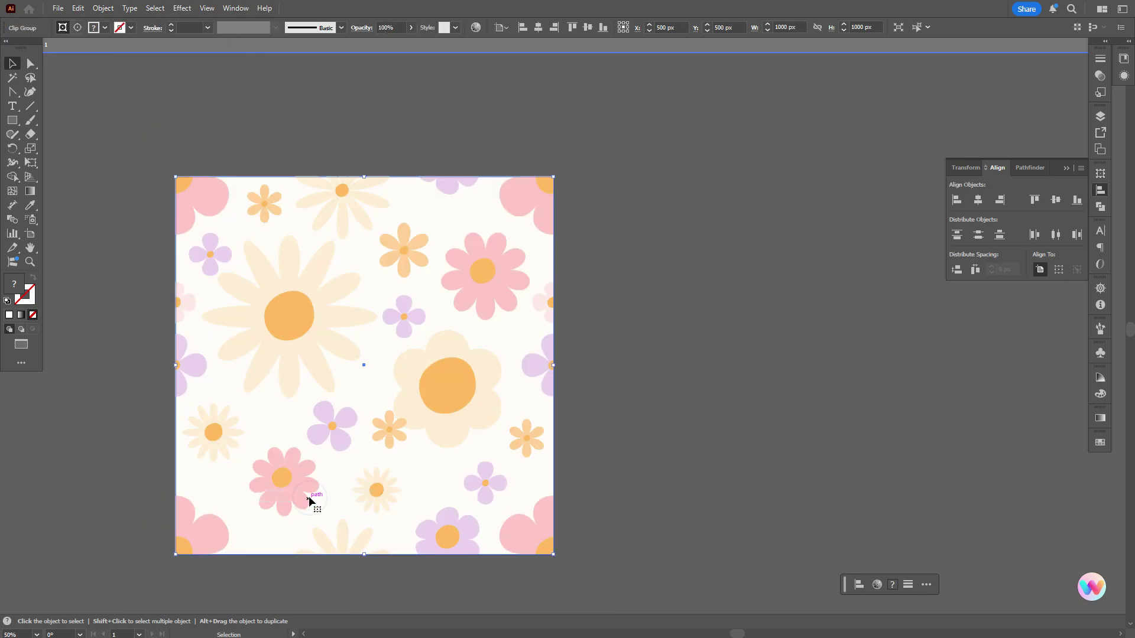
- Duplicate the clipped pattern tile flush against the original's right edge, at X 1500 px, Y 500 px
drag(454, 371, 411, 303)
click(12, 63)
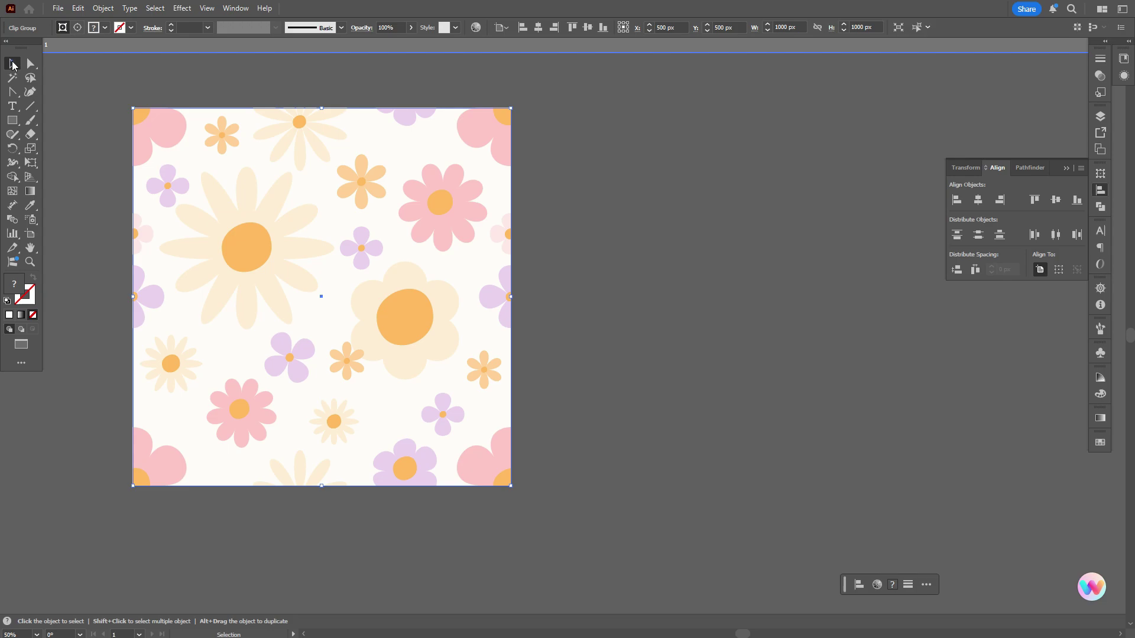
click(132, 101)
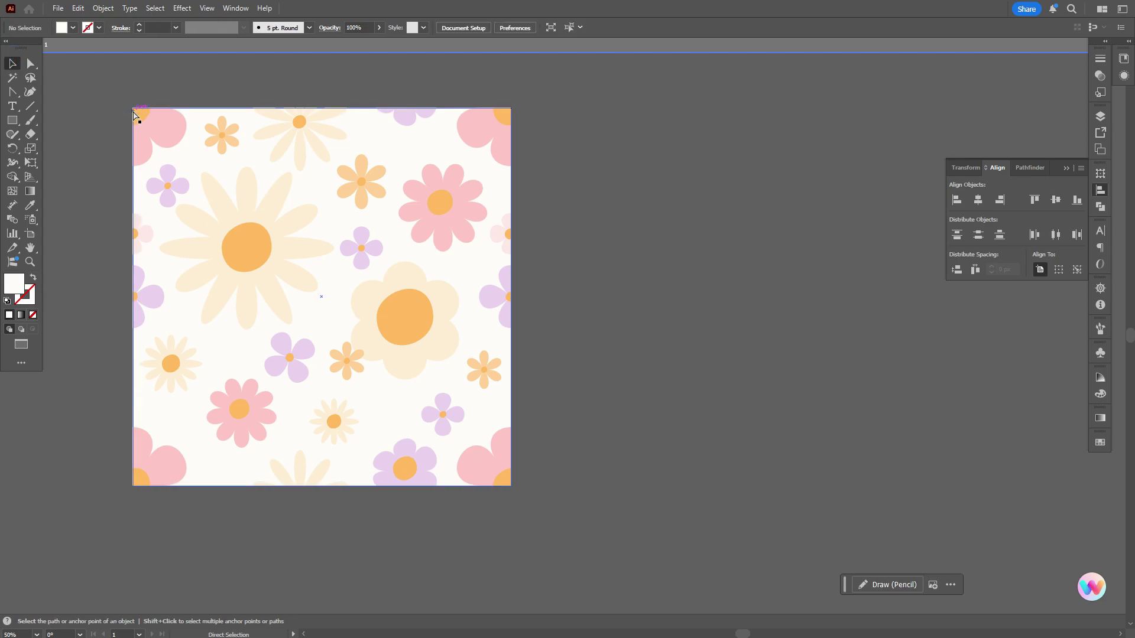
click(134, 115)
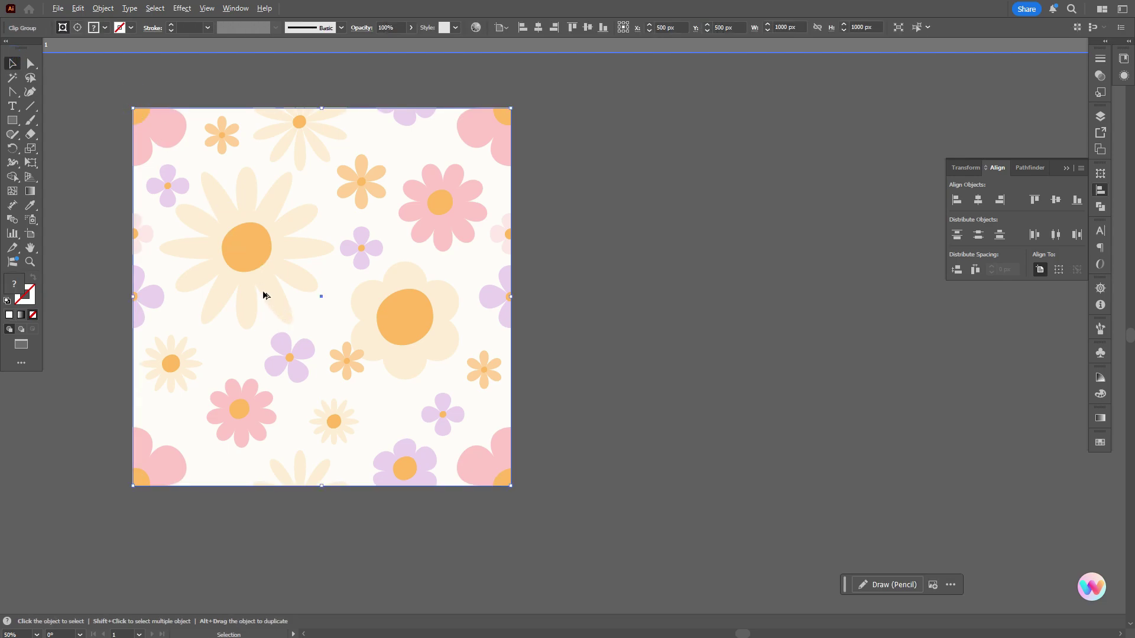
drag(264, 295, 643, 297)
- Duplicate the tile to X 500 px and X 1500 px, both at Y 1500 px, to complete a two-by-two grid
scroll(645, 294, down, 3)
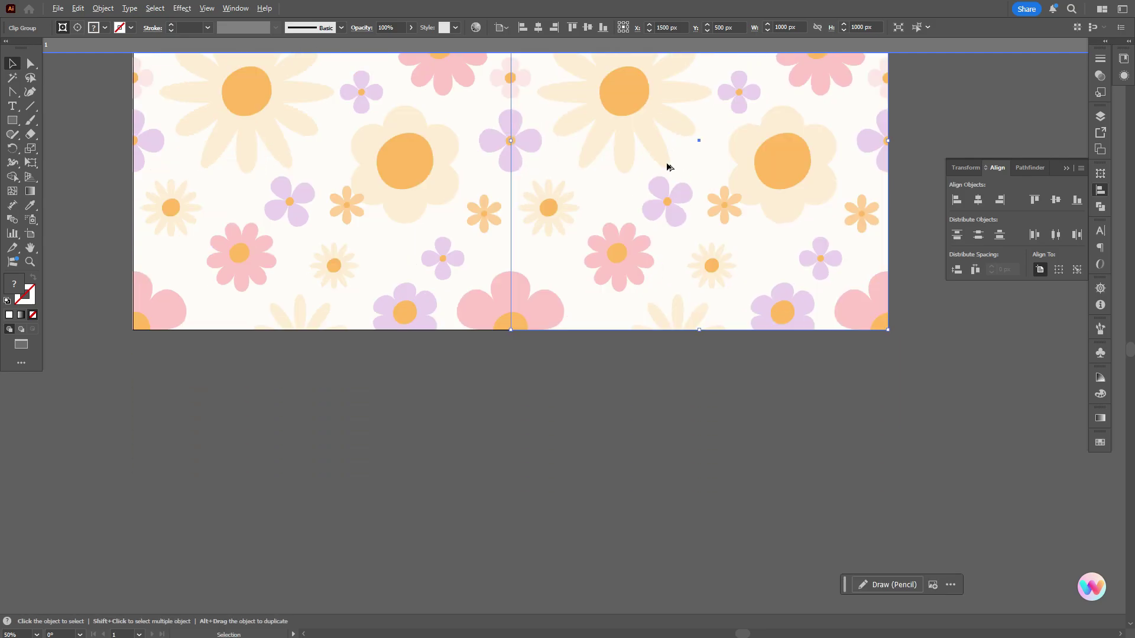
drag(672, 150, 298, 534)
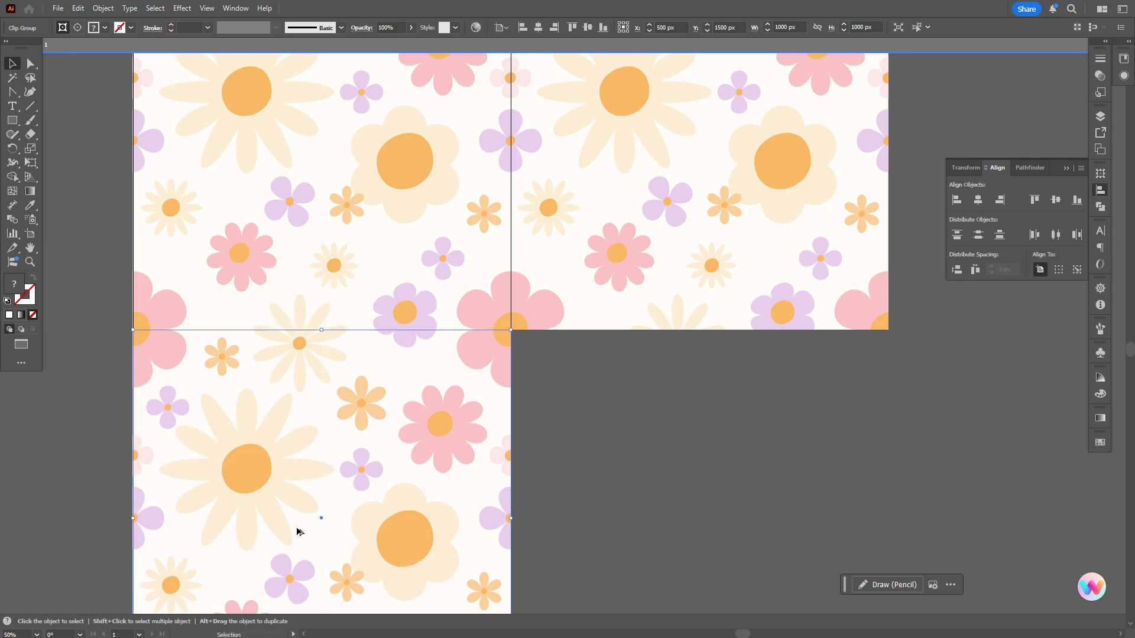
drag(241, 489, 611, 525)
key(ctrl+z)
mouse_move(292, 468)
mouse_down()
mouse_move(650, 499)
mouse_move(679, 480)
mouse_move(671, 474)
mouse_up()
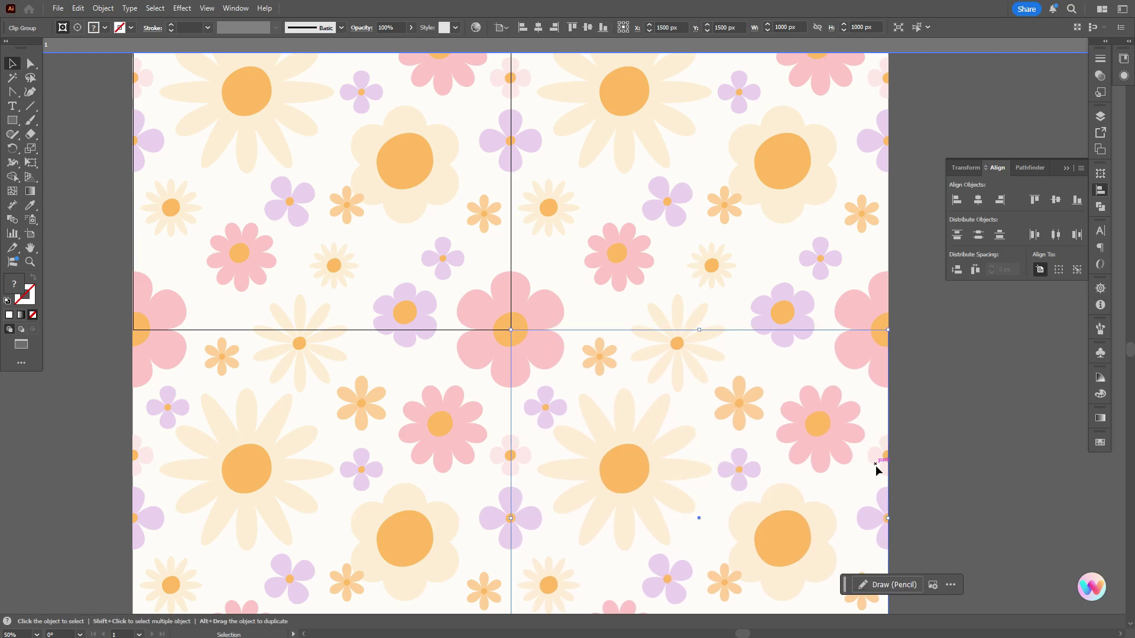
click(939, 458)
- Enlarge the artboard to 2000 × 2000 px so it covers all four pattern tiles
scroll(919, 465, down, 3)
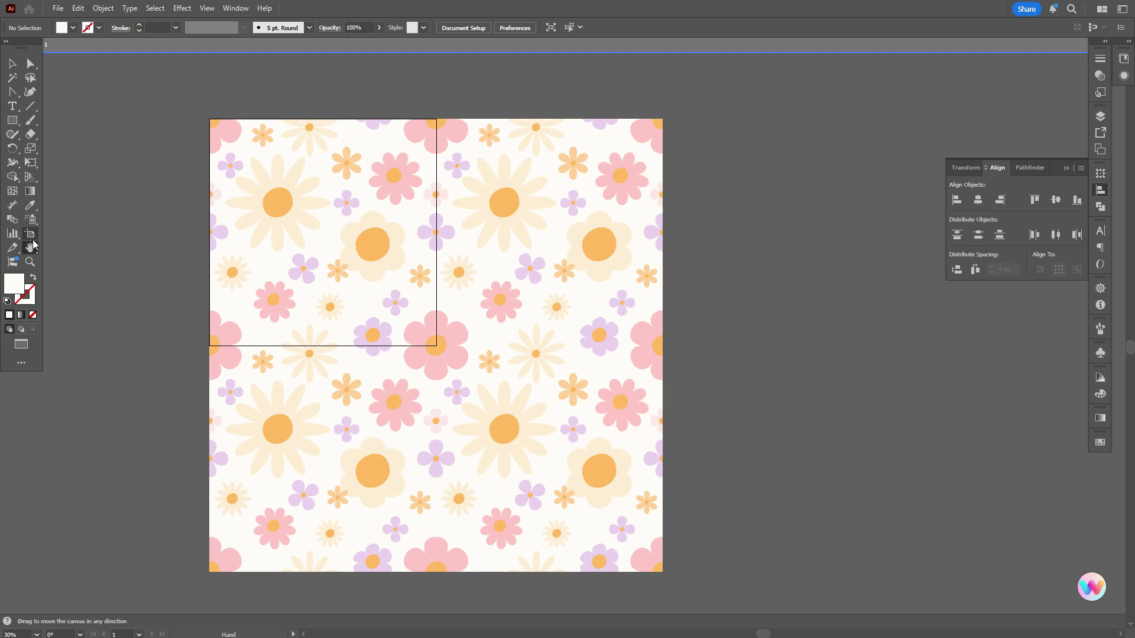
click(30, 235)
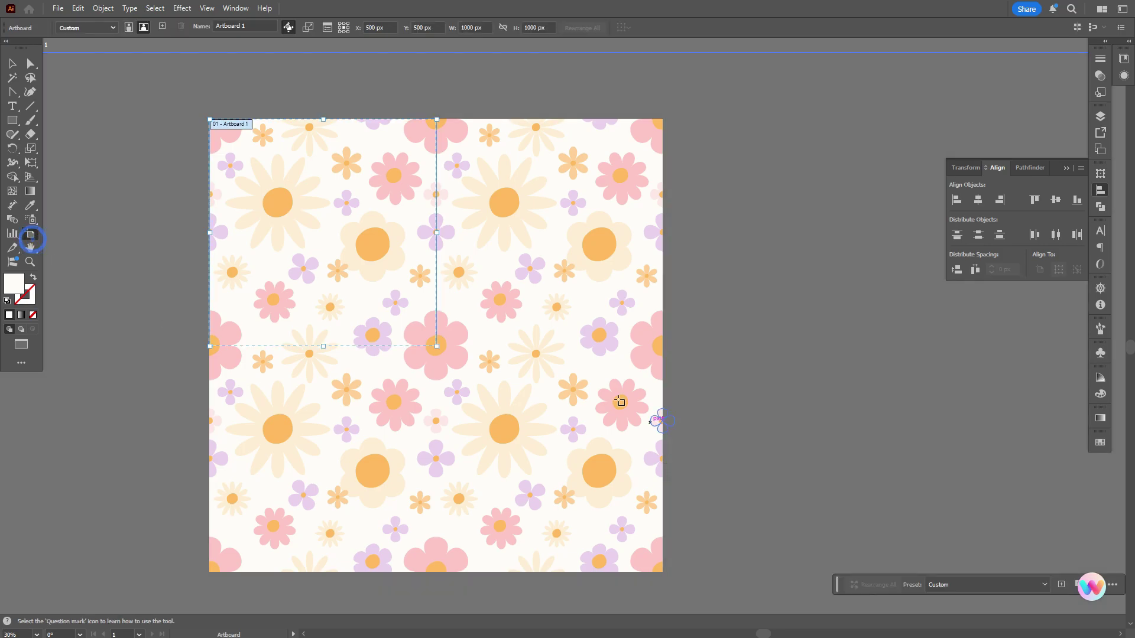
drag(437, 346, 664, 571)
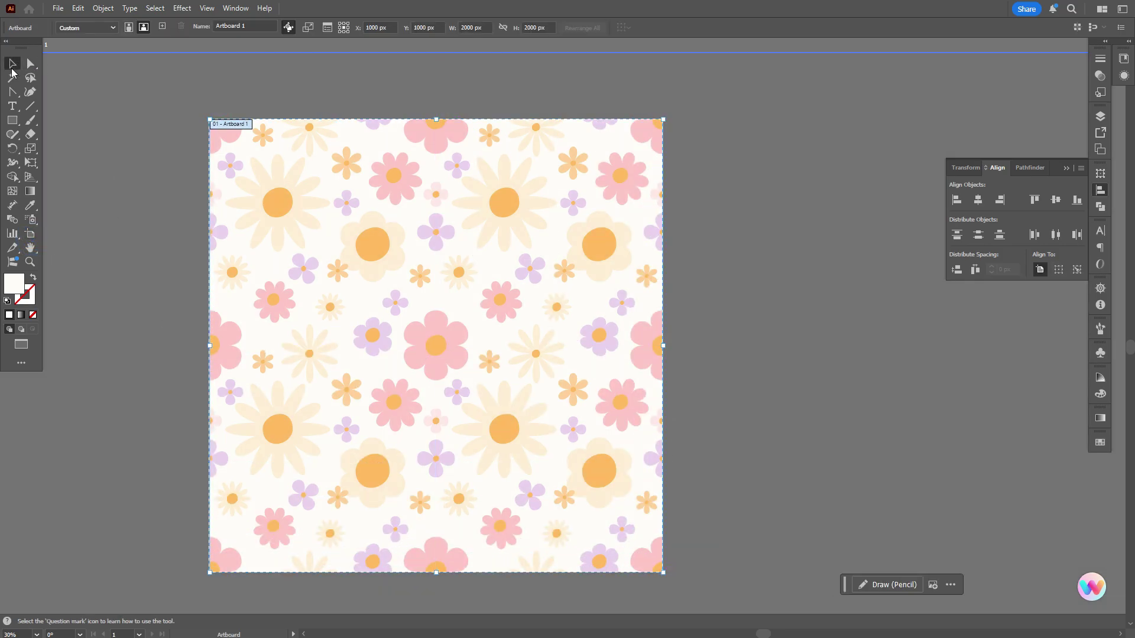
key(v)
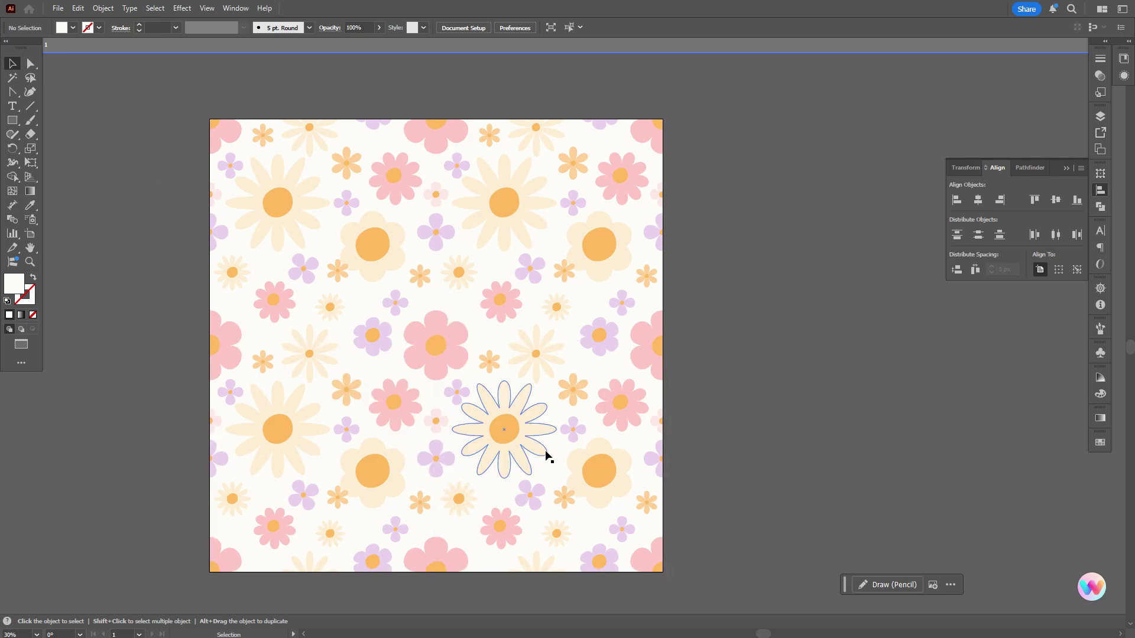